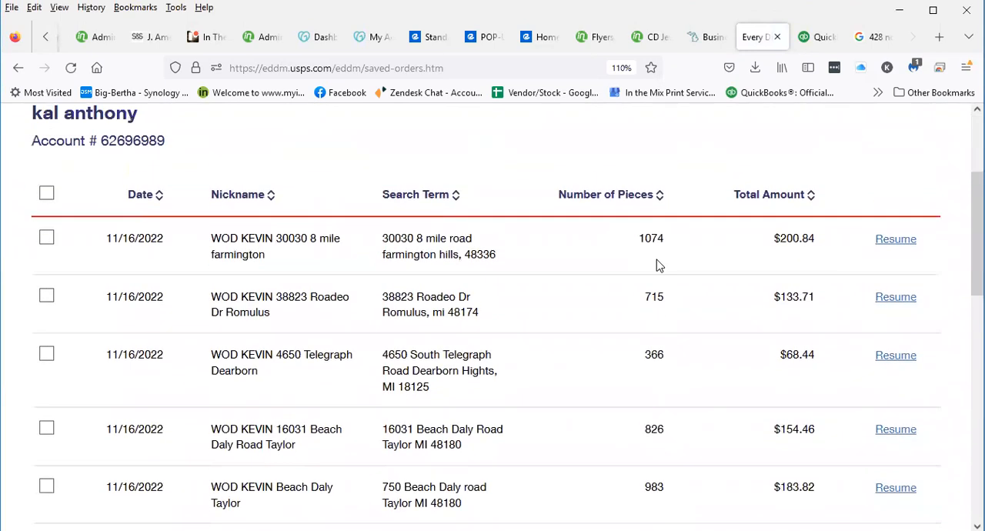
scroll(869, 204, up, 1)
Resume the saved Farmington order with 1074 pieces and acknowledge the price and route changes
click(893, 239)
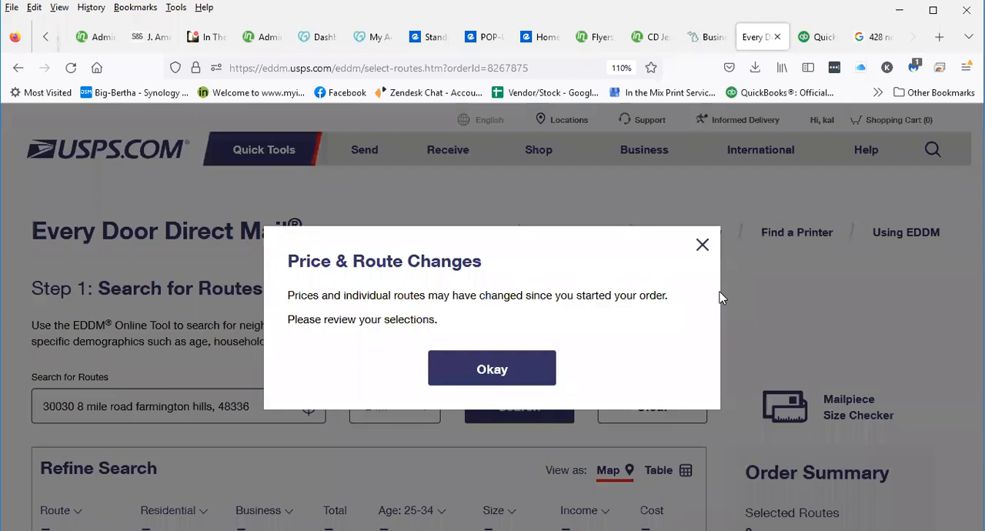
click(513, 365)
drag(511, 366, 511, 377)
click(607, 383)
Review the routes listed under the Greenmead and Farmington Hills drop-off facilities and close the open dialogs
scroll(492, 273, down, 2)
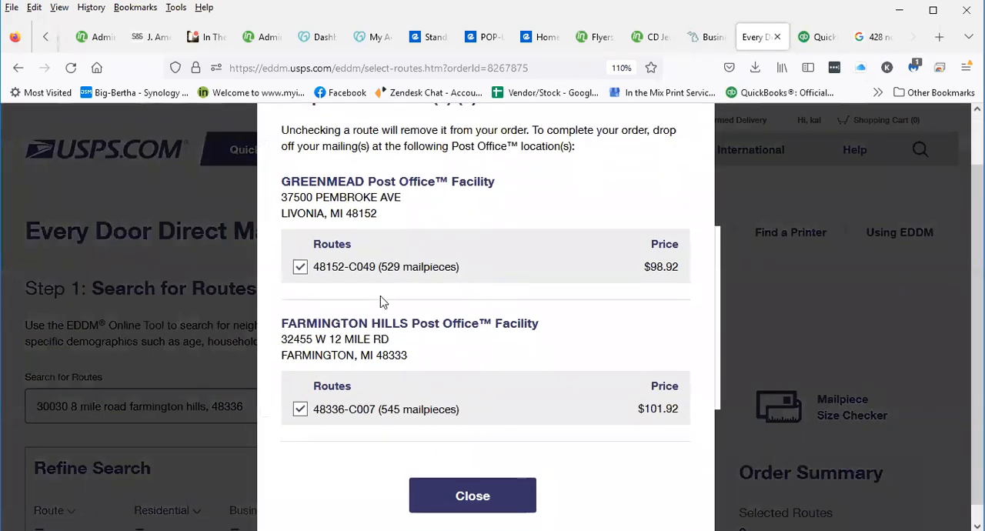
scroll(377, 257, down, 1)
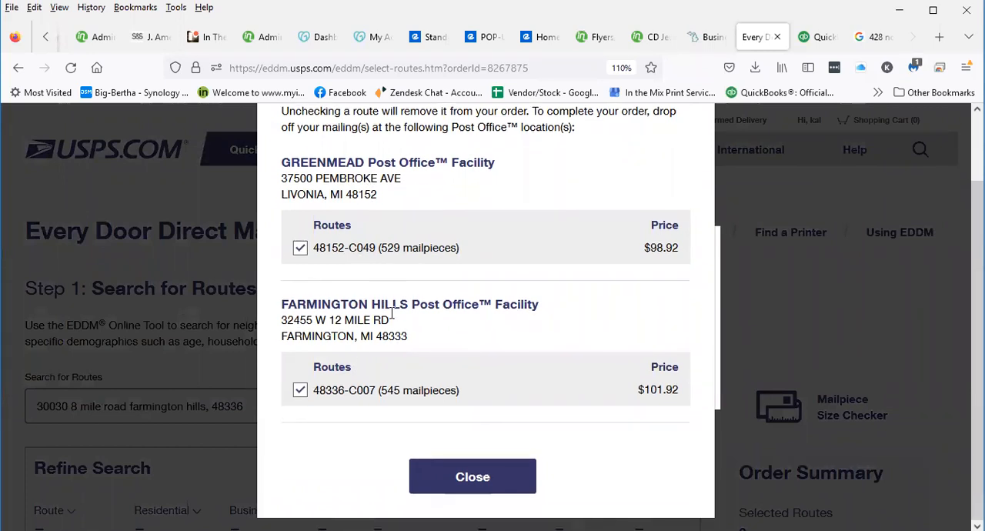
scroll(500, 449, up, 3)
scroll(500, 450, down, 3)
click(473, 471)
click(498, 380)
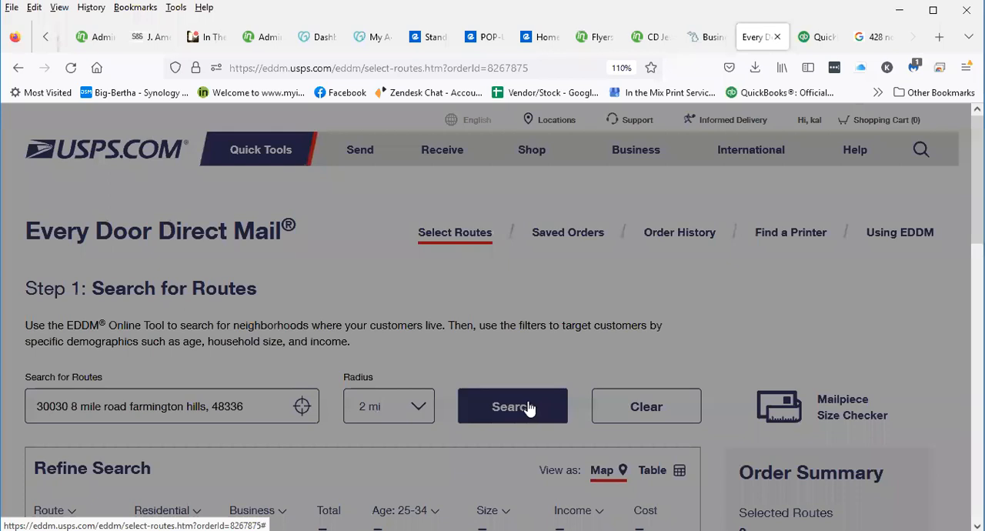
Continue to the drop-off step of the order and set the drop-off date to 11/21/2022
scroll(636, 447, down, 3)
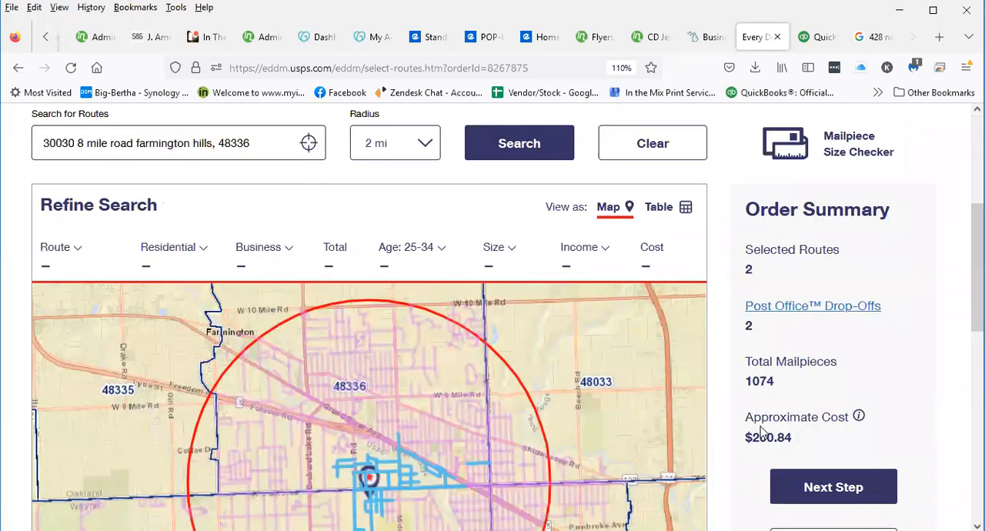
scroll(755, 422, down, 1)
click(822, 406)
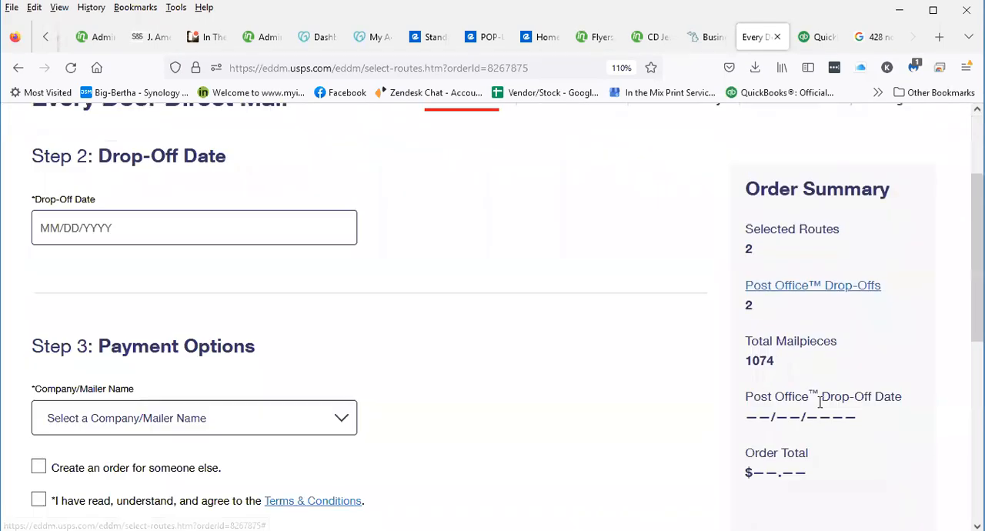
click(243, 236)
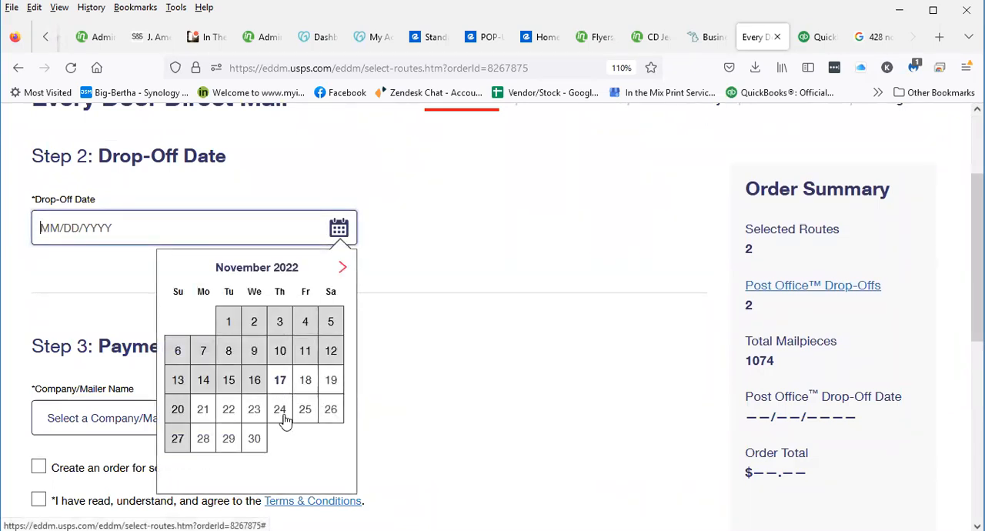
click(209, 413)
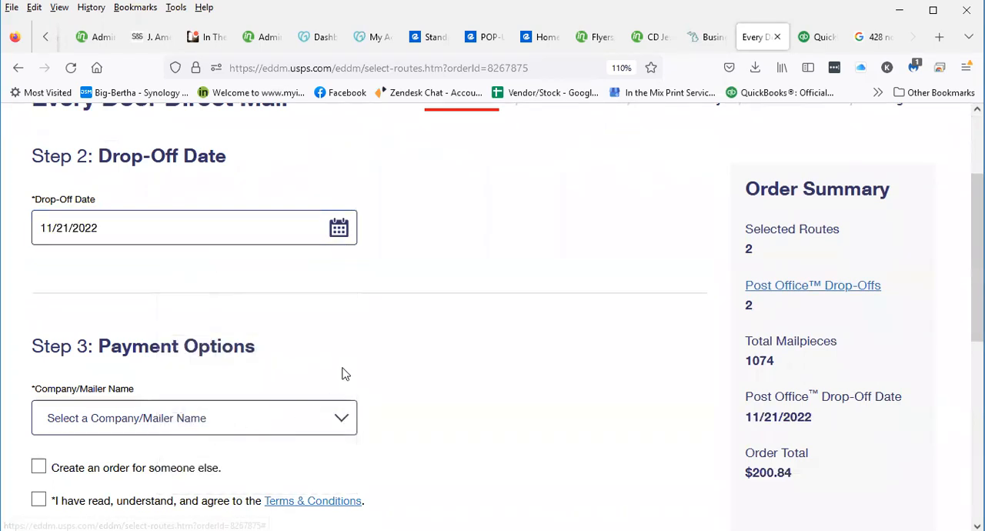
Agree to the Terms & Conditions and finalize the order with payment at the post office
scroll(250, 268, down, 3)
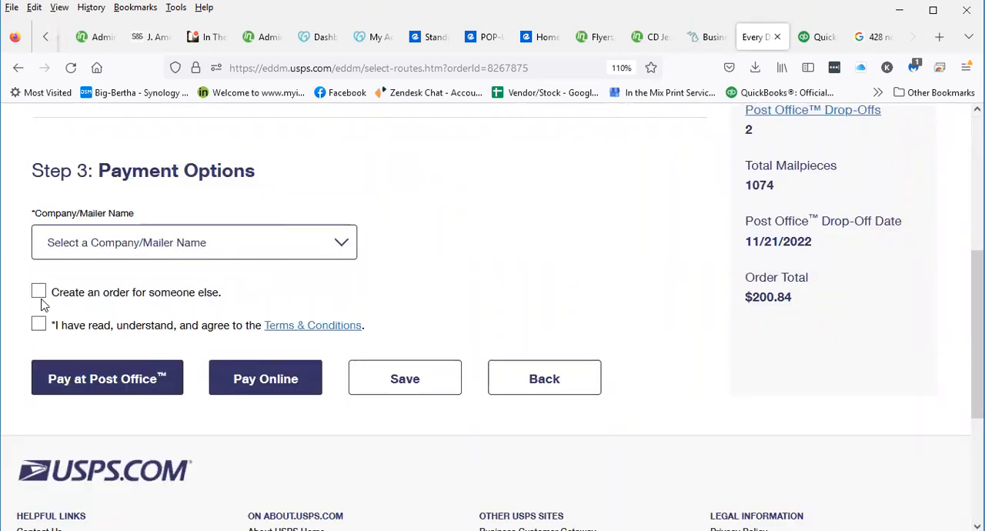
click(38, 325)
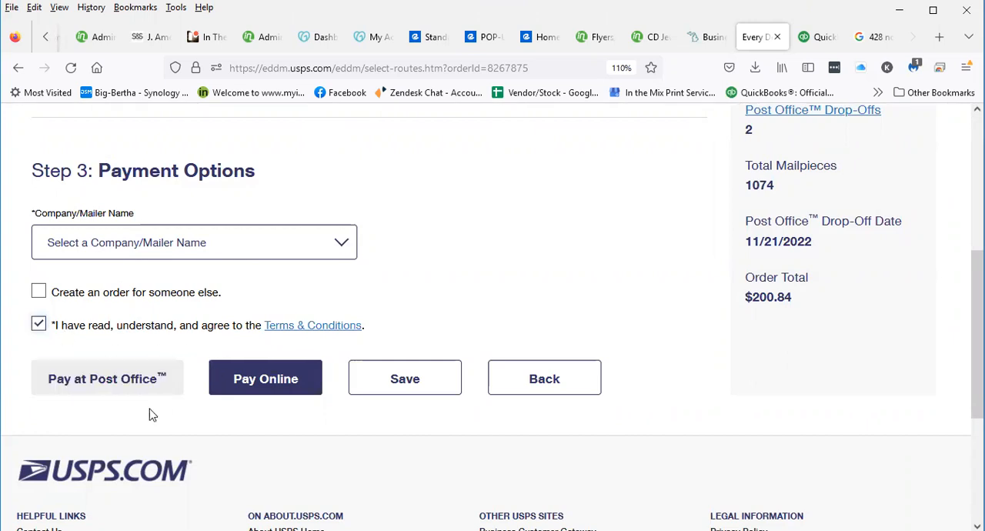
scroll(100, 351, down, 2)
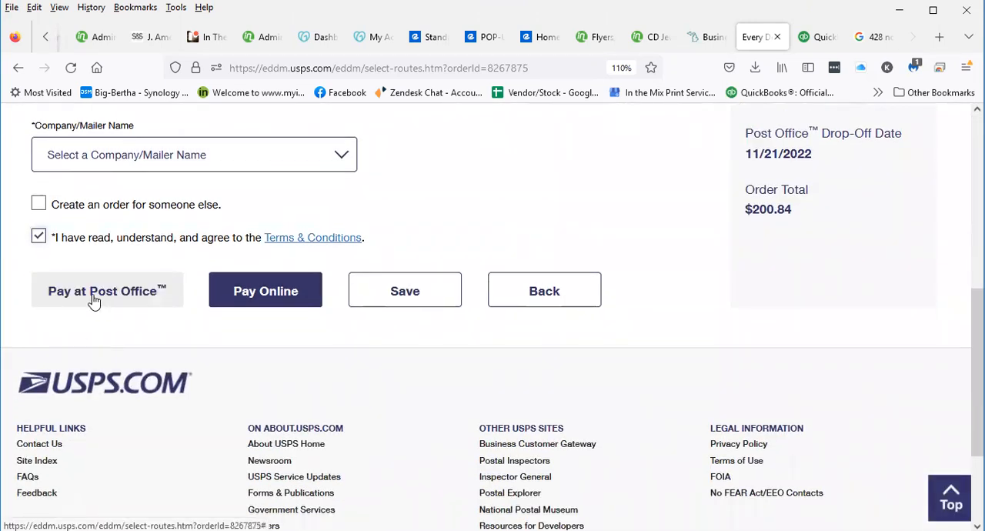
click(96, 296)
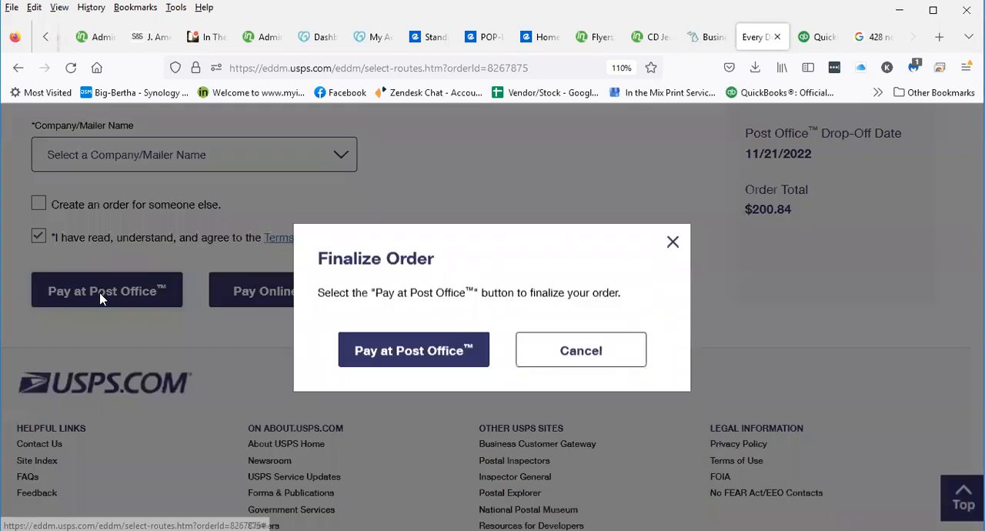
click(432, 368)
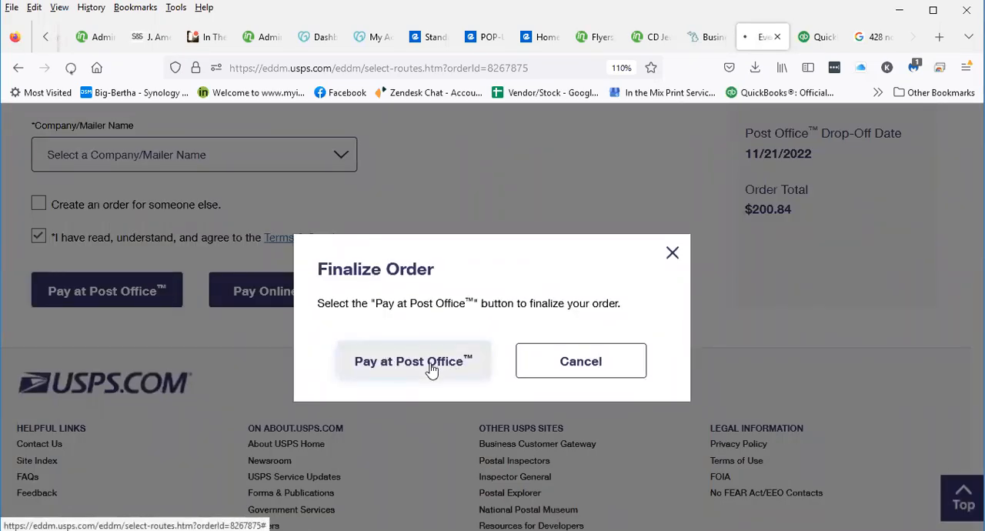
Open the facing slip PDF for the Farmington Hills facility from the order confirmation and look it over
scroll(362, 365, down, 2)
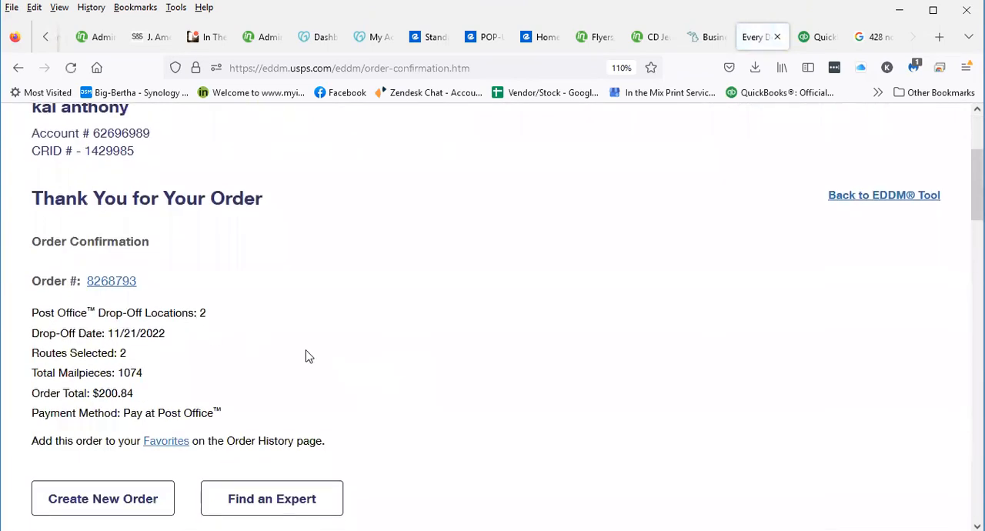
scroll(354, 369, down, 2)
scroll(414, 321, down, 5)
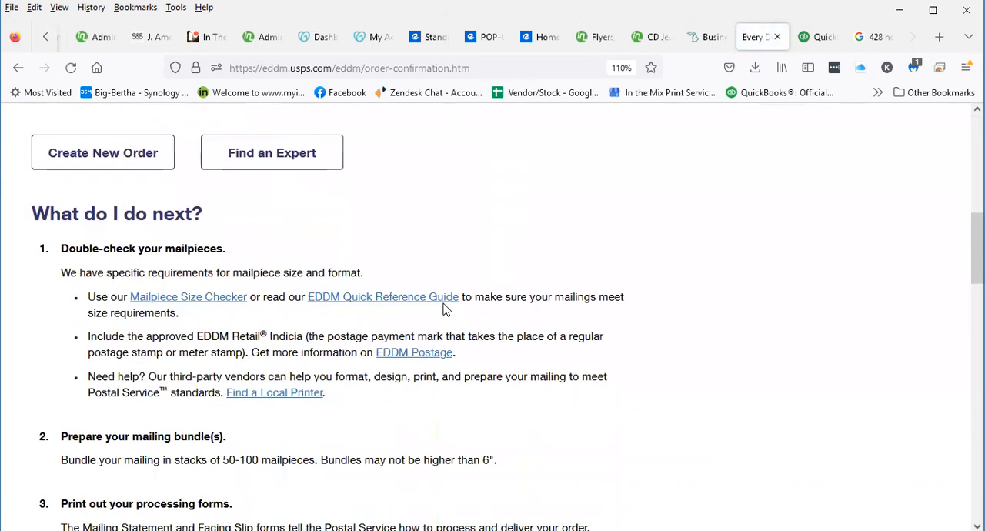
scroll(413, 321, down, 2)
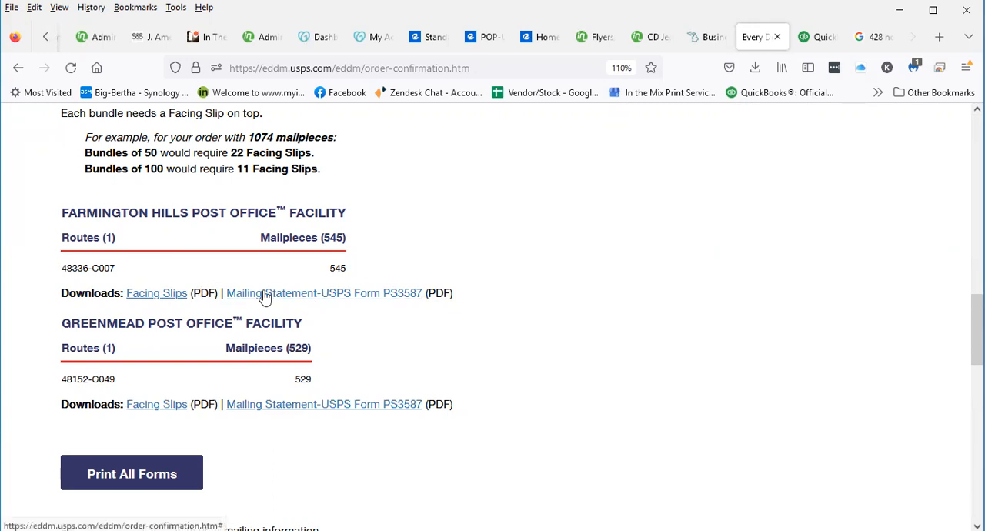
click(148, 298)
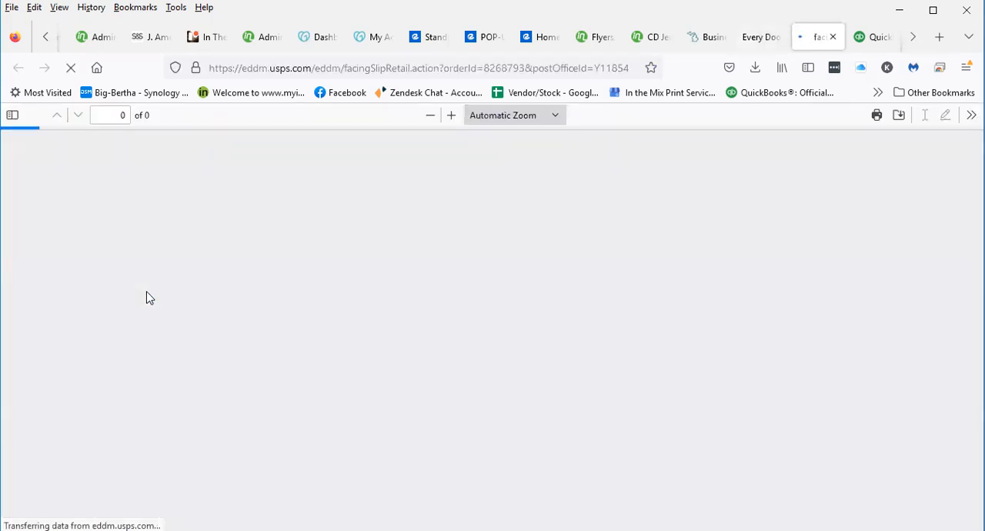
scroll(457, 313, down, 3)
scroll(461, 315, down, 5)
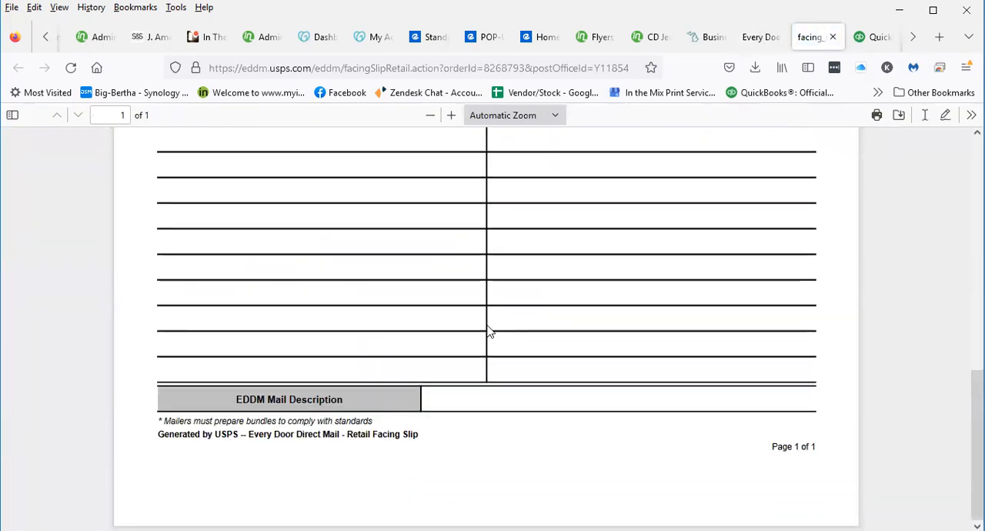
scroll(484, 323, up, 7)
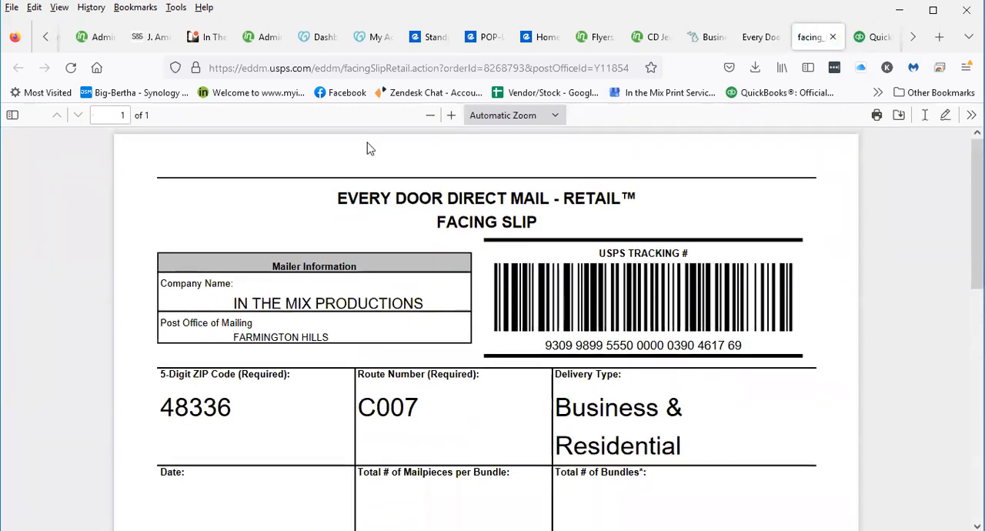
Open the PS3587 mailing statement for the Farmington Hills facility and check its route and number of mailpieces
click(769, 38)
scroll(248, 323, down, 5)
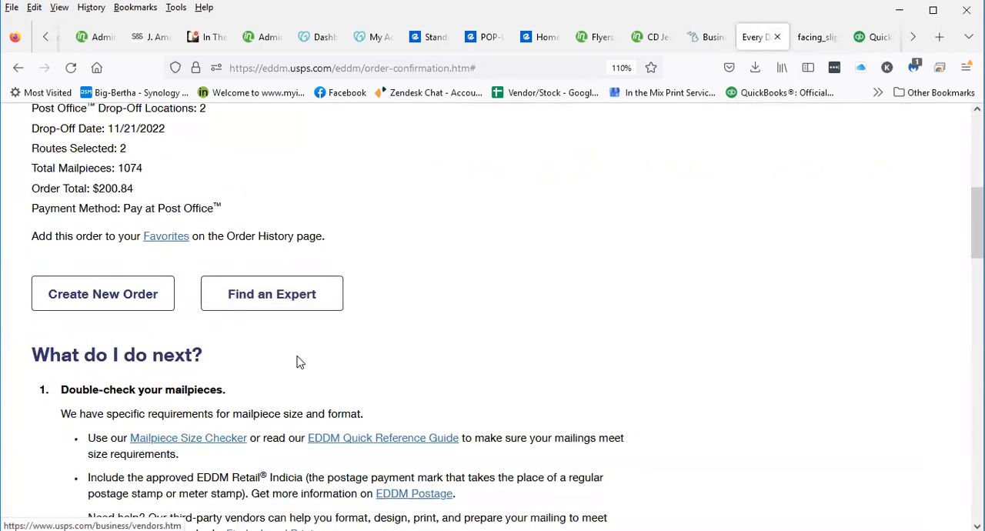
scroll(300, 362, down, 7)
click(318, 384)
scroll(326, 387, down, 6)
scroll(325, 390, up, 2)
scroll(323, 379, down, 5)
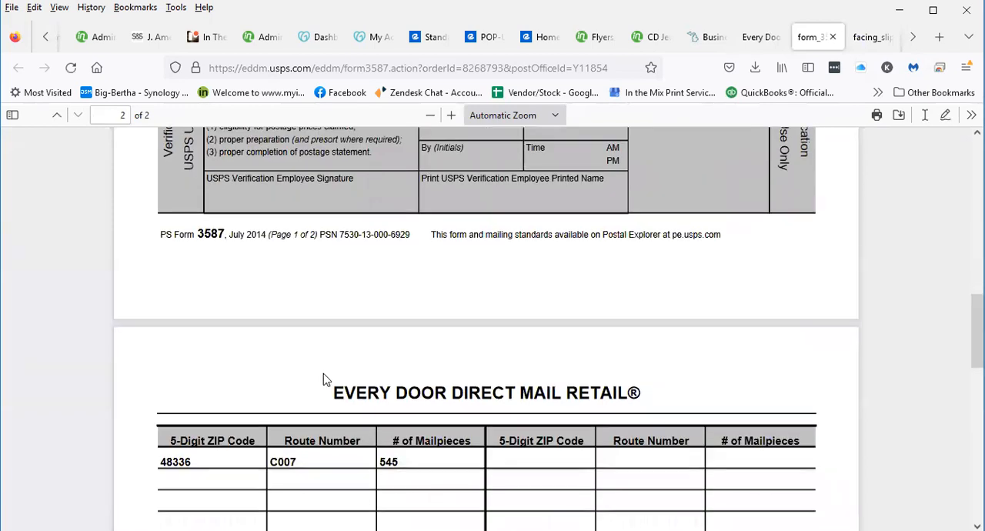
scroll(323, 380, down, 2)
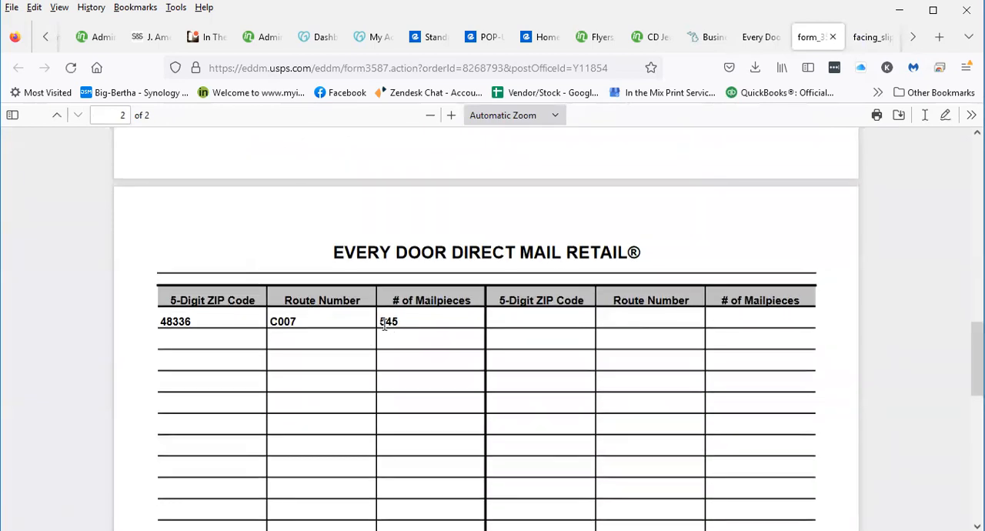
drag(380, 323, 412, 327)
scroll(472, 396, down, 1)
scroll(472, 395, up, 15)
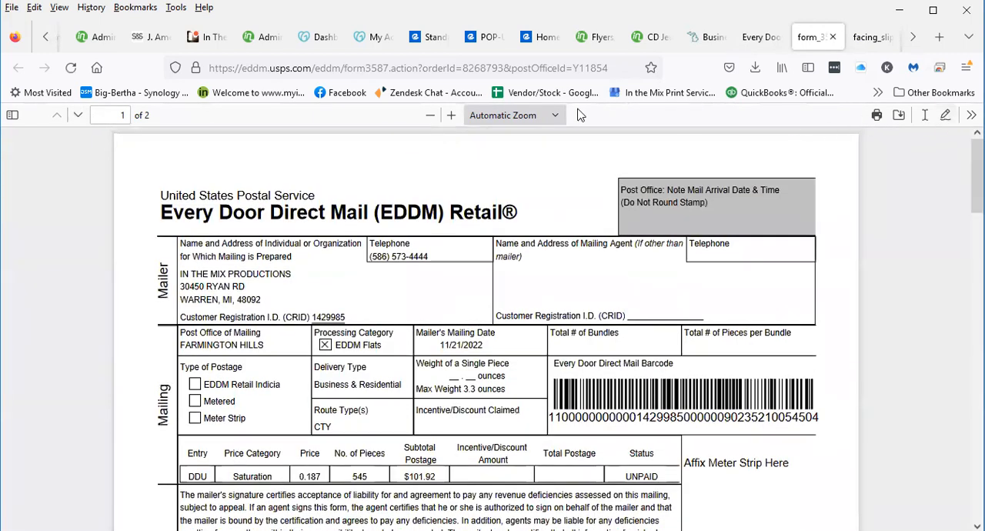
Print the Farmington Hills mailing statement on the Brother HL-L2320D series printer
click(875, 115)
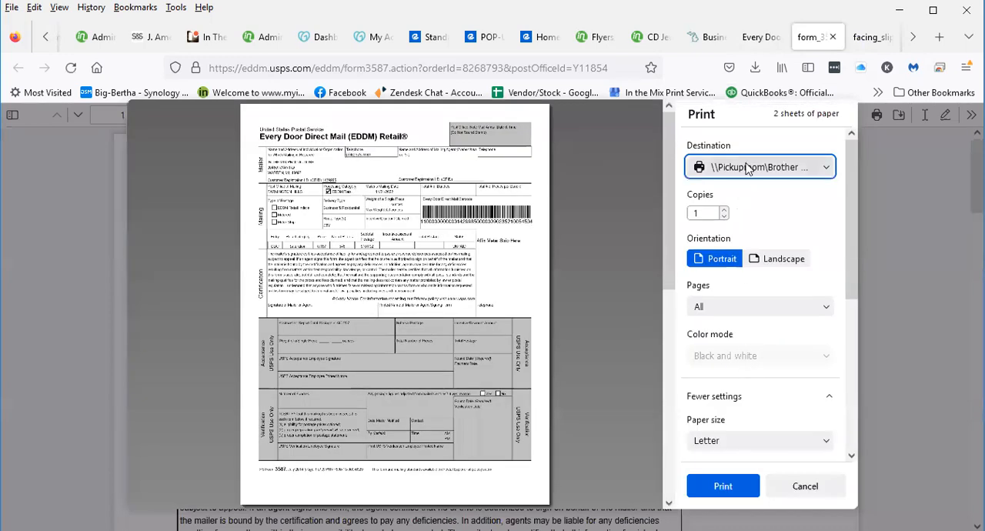
click(747, 166)
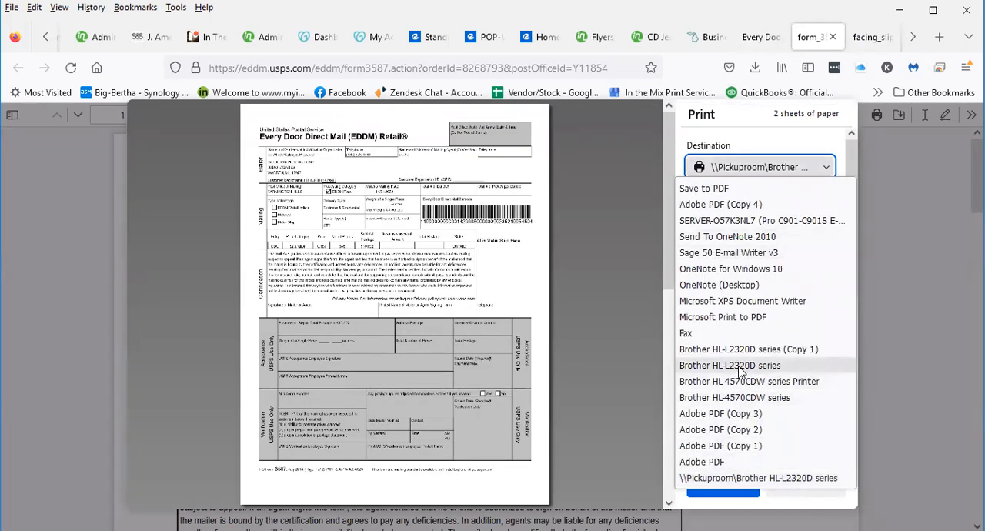
click(734, 366)
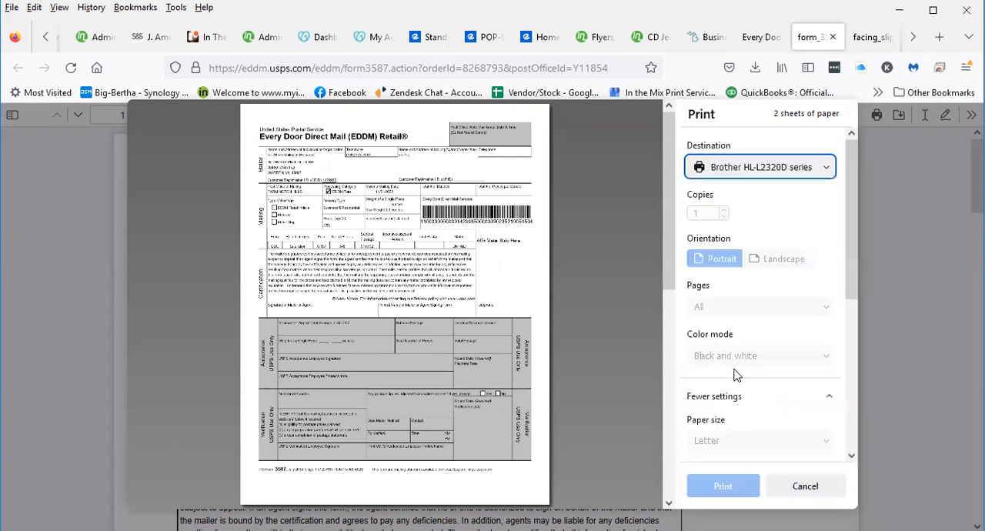
key(Return)
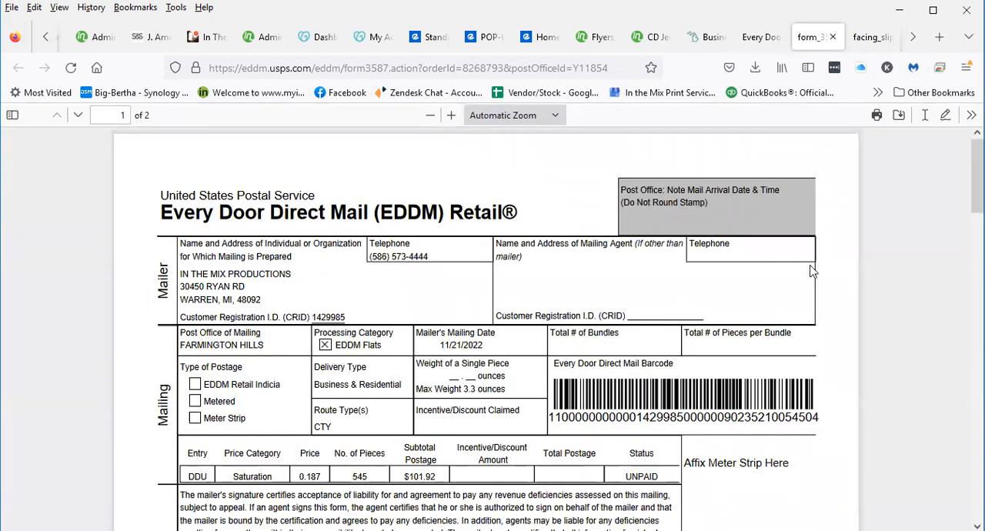
Print 6 copies of the Farmington Hills facing slip
click(867, 36)
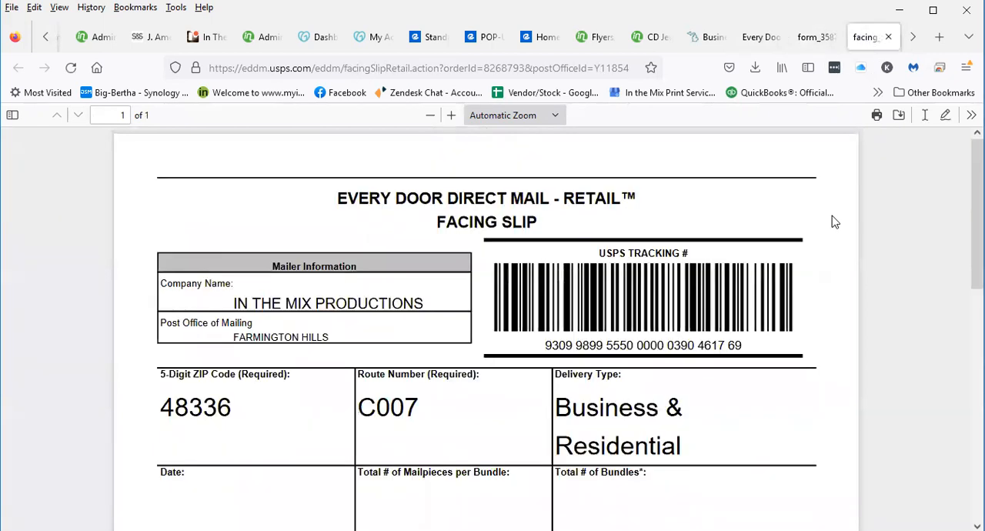
click(878, 117)
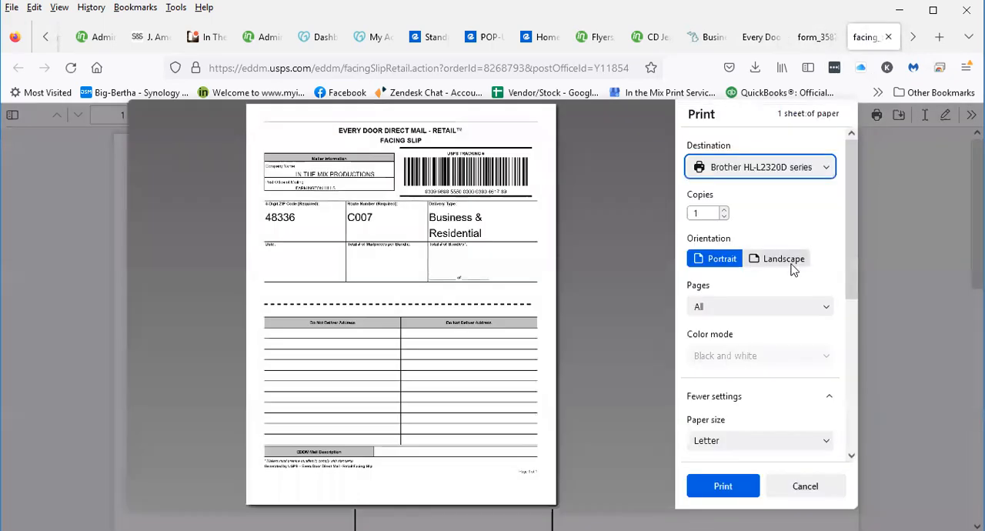
double_click(706, 213)
text(6)
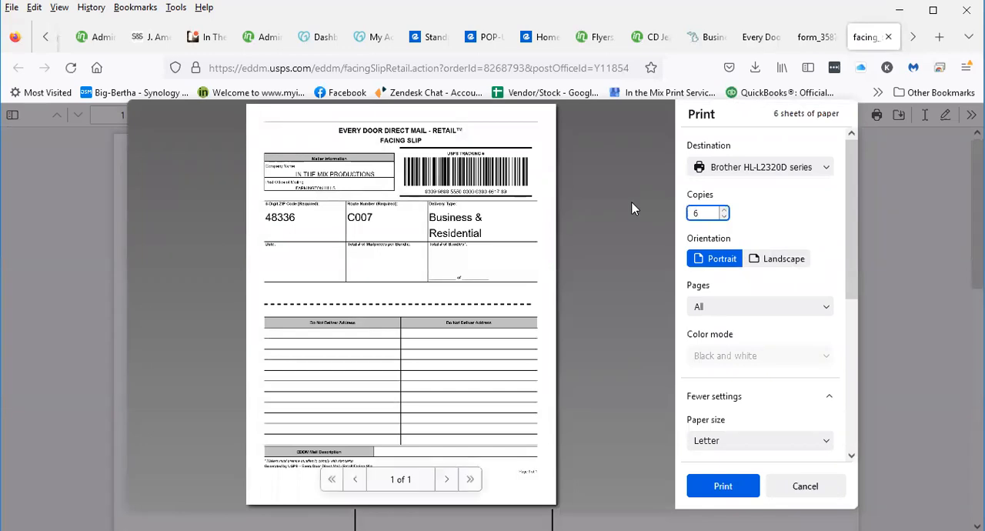
key(Return)
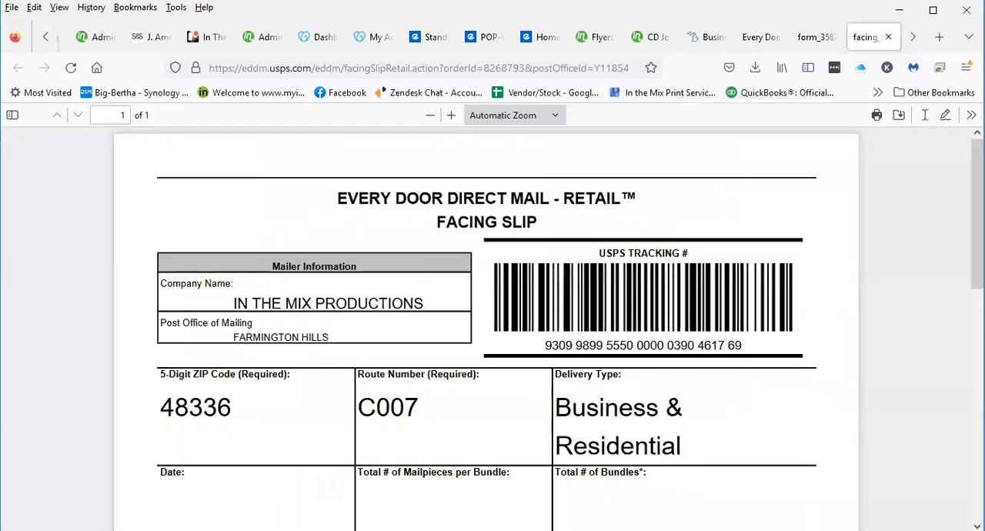
Open the facing slip PDF for the Greenmead facility from the order confirmation and look it over
click(756, 42)
scroll(598, 285, down, 10)
scroll(602, 282, down, 10)
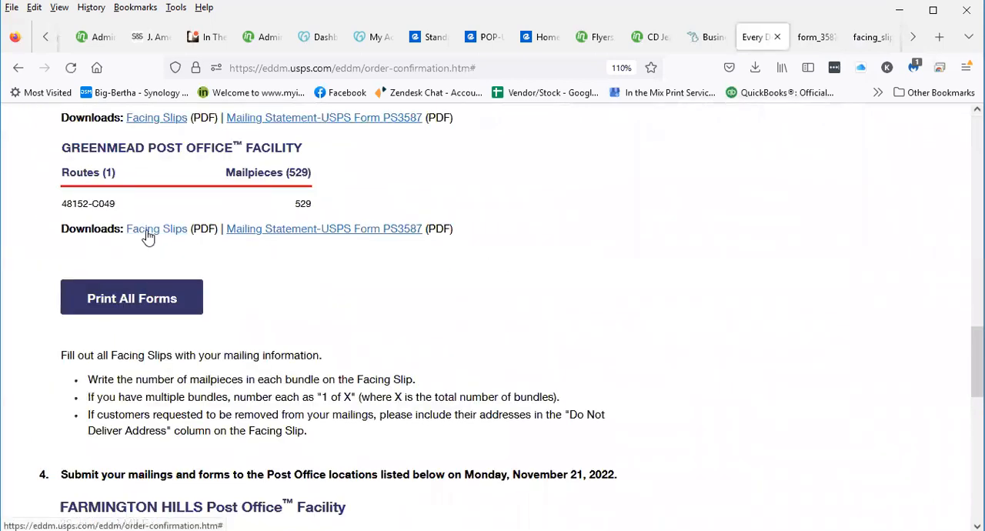
click(148, 238)
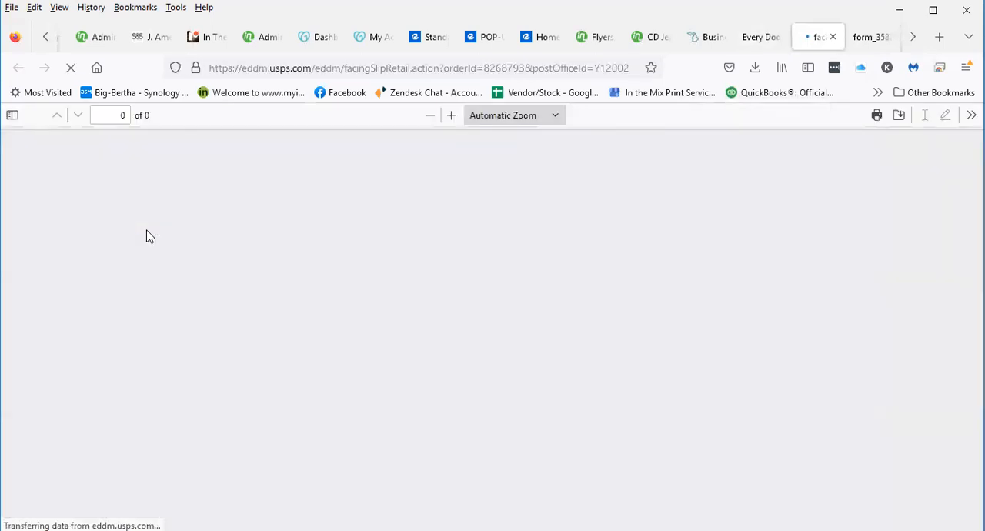
scroll(378, 272, down, 3)
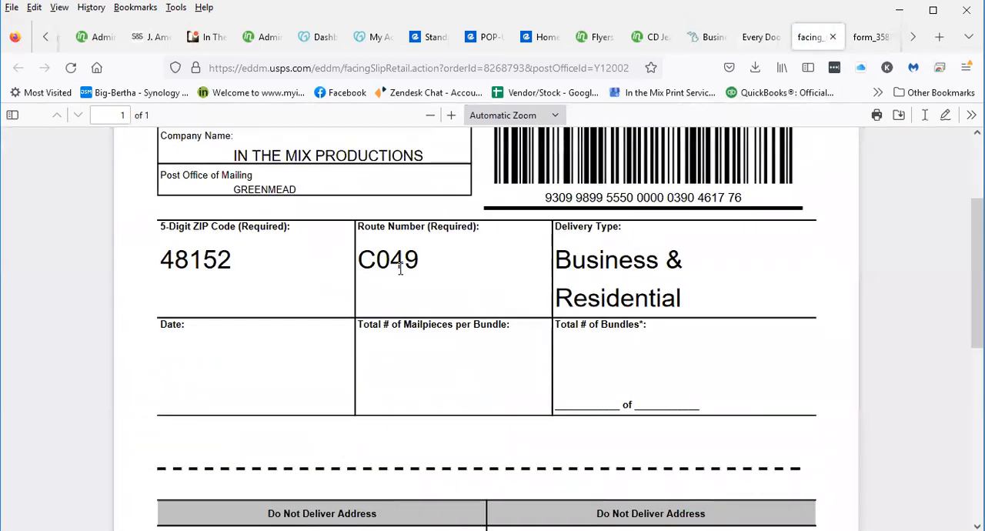
scroll(408, 287, down, 3)
scroll(406, 204, up, 3)
scroll(697, 253, down, 5)
scroll(699, 255, up, 7)
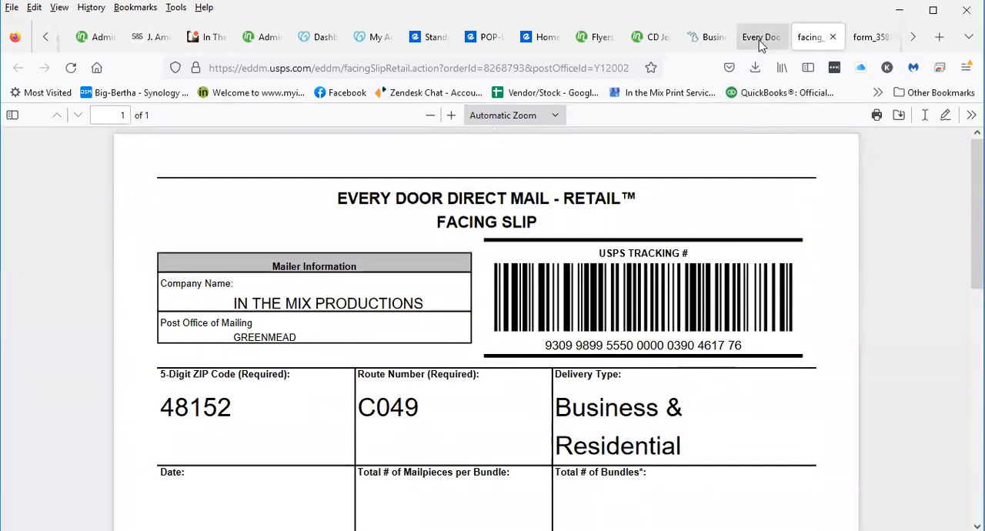
Open the PS3587 mailing statement for the Greenmead facility from the order confirmation and check its route and number of mailpieces
click(761, 39)
scroll(266, 303, down, 10)
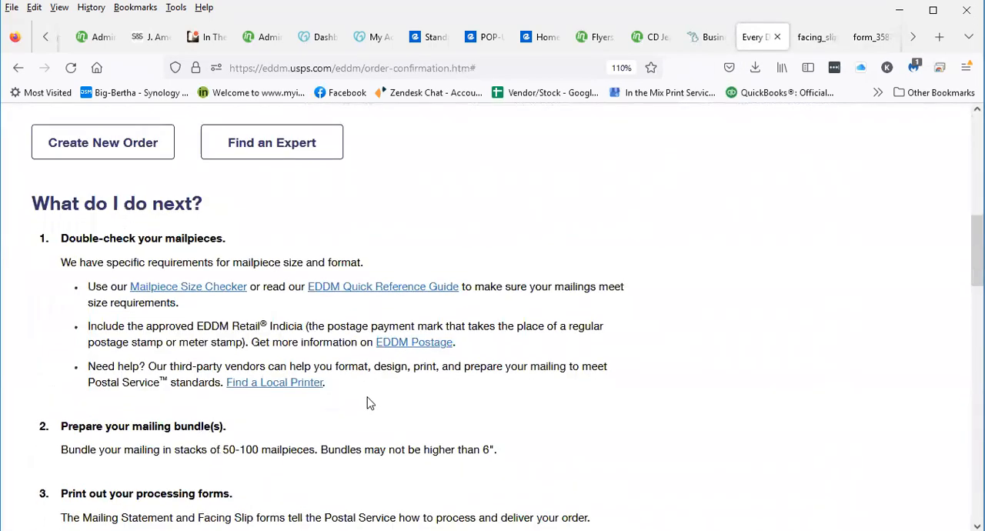
scroll(339, 415, down, 3)
click(346, 410)
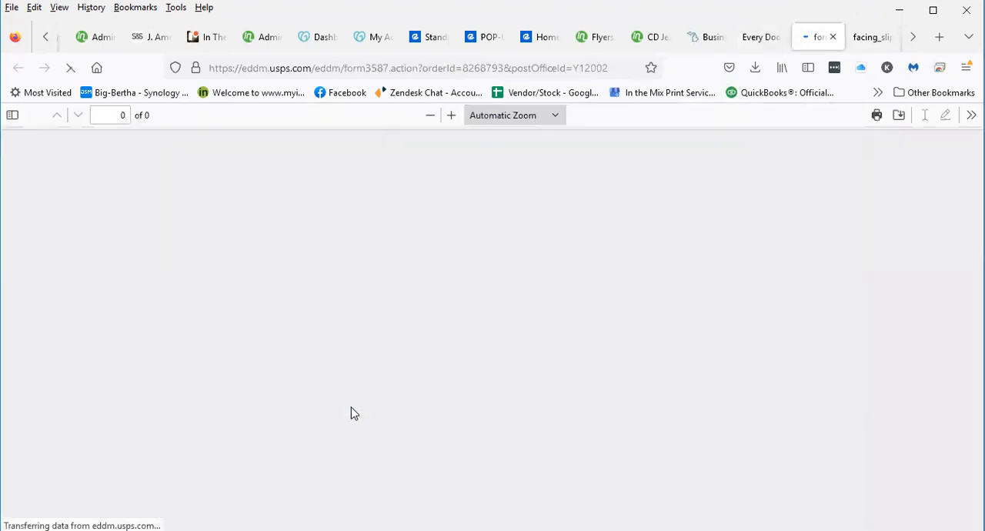
scroll(539, 384, down, 12)
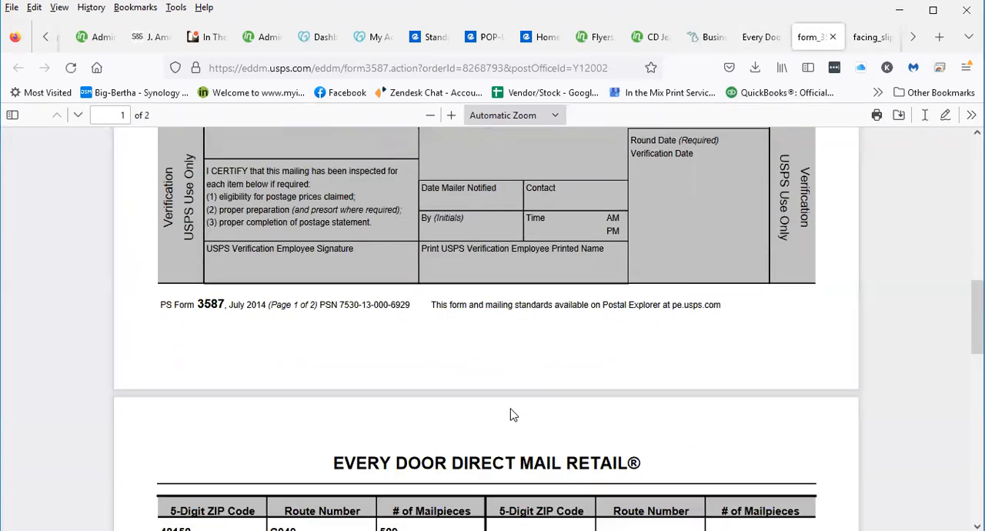
scroll(481, 423, down, 1)
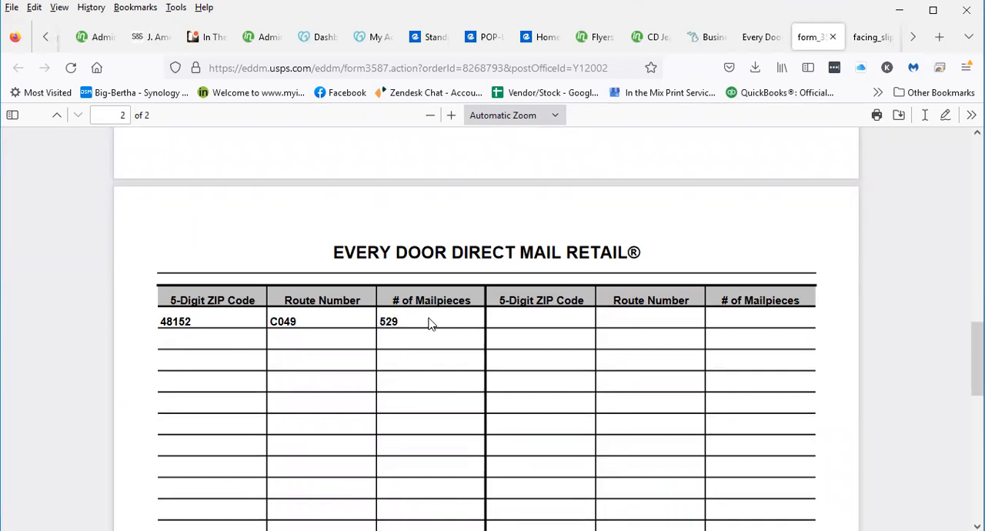
Print 6 copies of the Greenmead mailing statement on the Brother HL-L2320D series printer
click(877, 117)
double_click(715, 215)
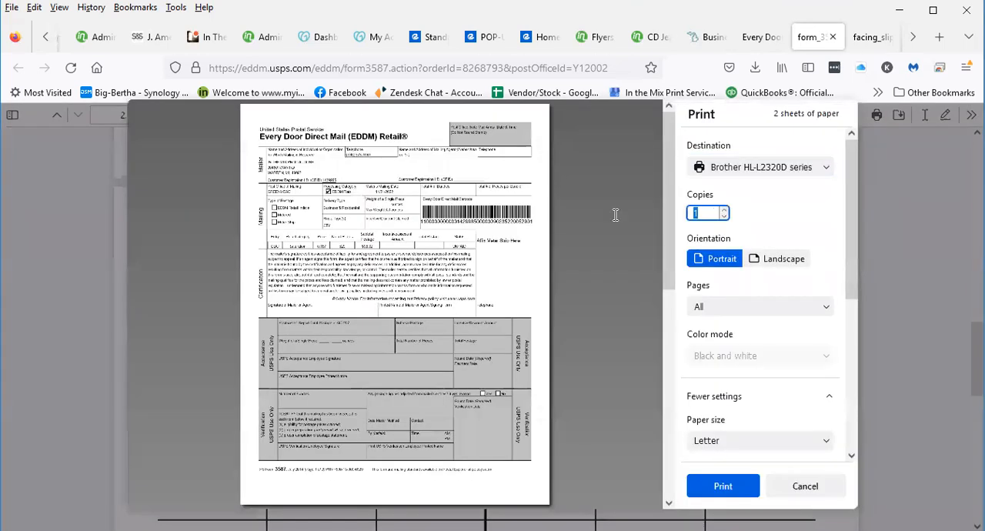
text(6)
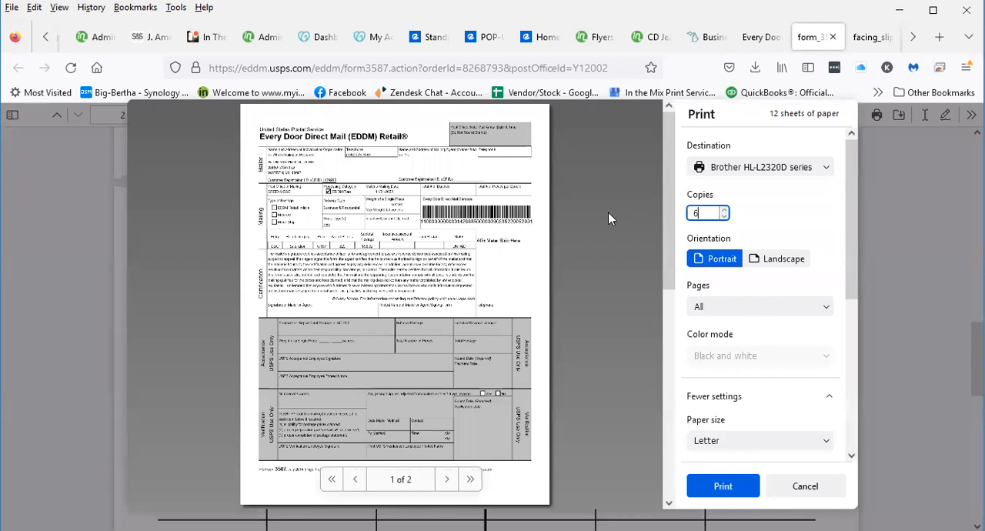
key(Return)
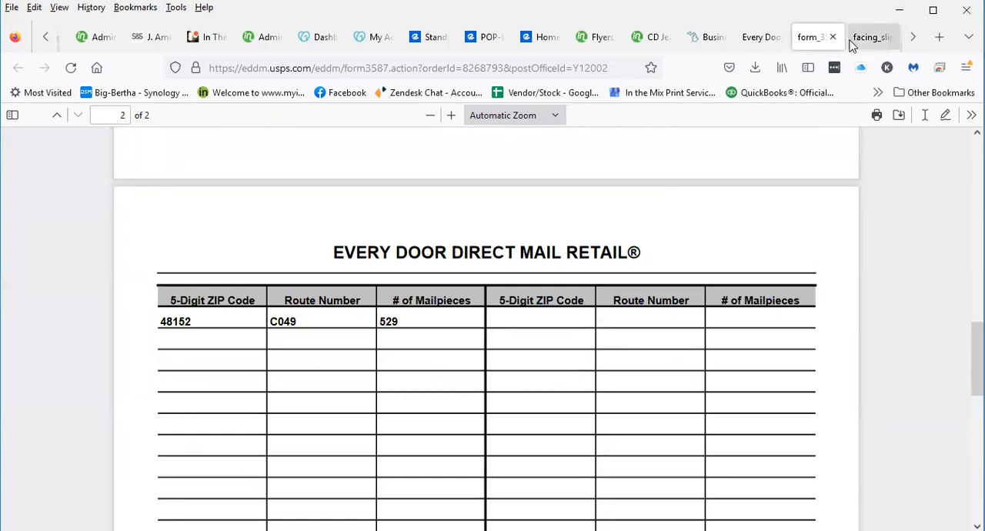
Return to the order confirmation and review the form downloads listed for the Farmington Hills and Greenmead facilities
click(762, 37)
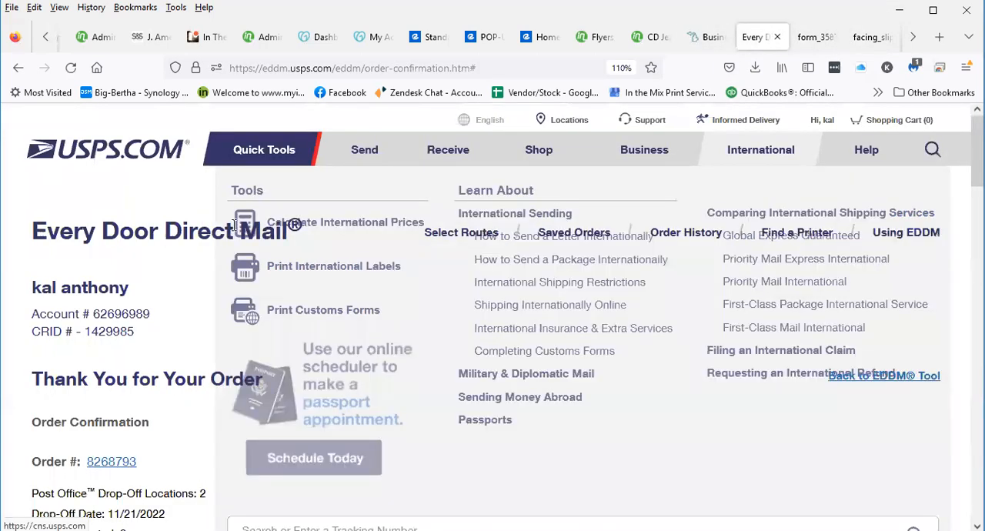
scroll(571, 403, down, 15)
scroll(492, 467, down, 4)
scroll(477, 454, up, 12)
scroll(492, 346, down, 12)
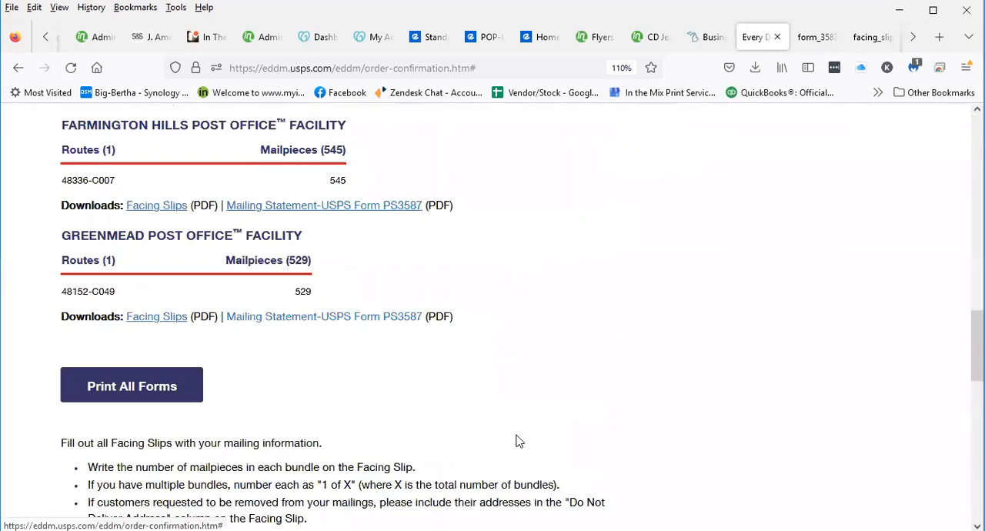
scroll(513, 118, up, 14)
scroll(400, 292, up, 8)
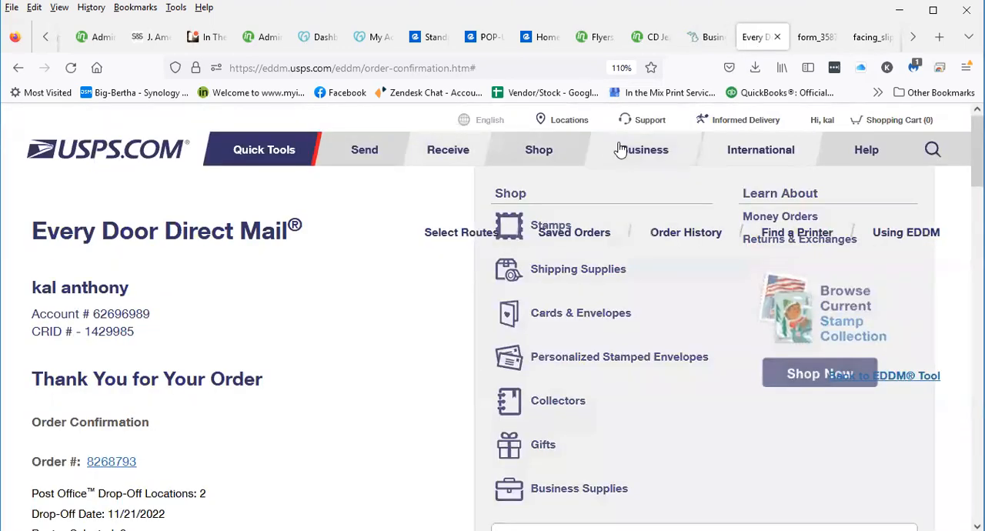
Go to the Every Door Direct Mail tool and open the list of saved orders
mouse_move(636, 149)
click(425, 322)
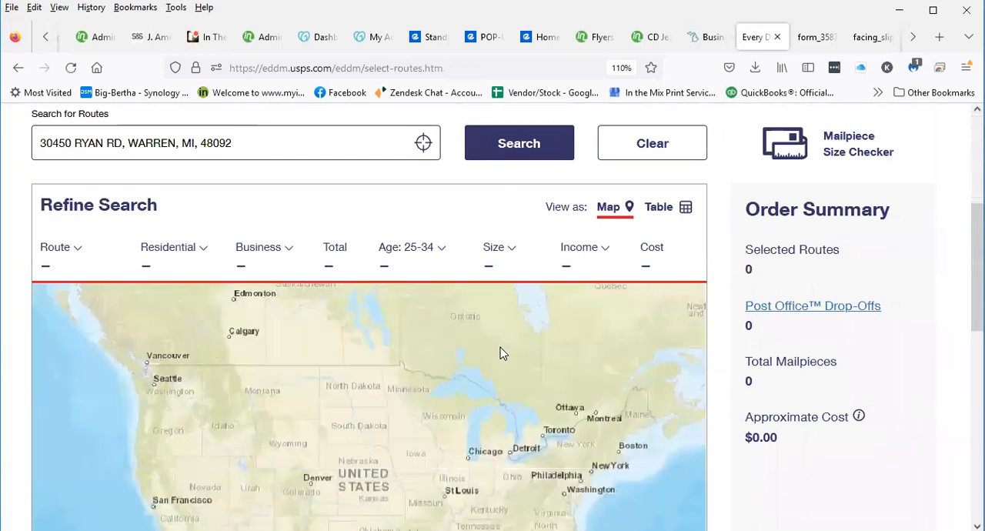
scroll(832, 375, down, 7)
scroll(832, 378, up, 4)
scroll(838, 372, up, 6)
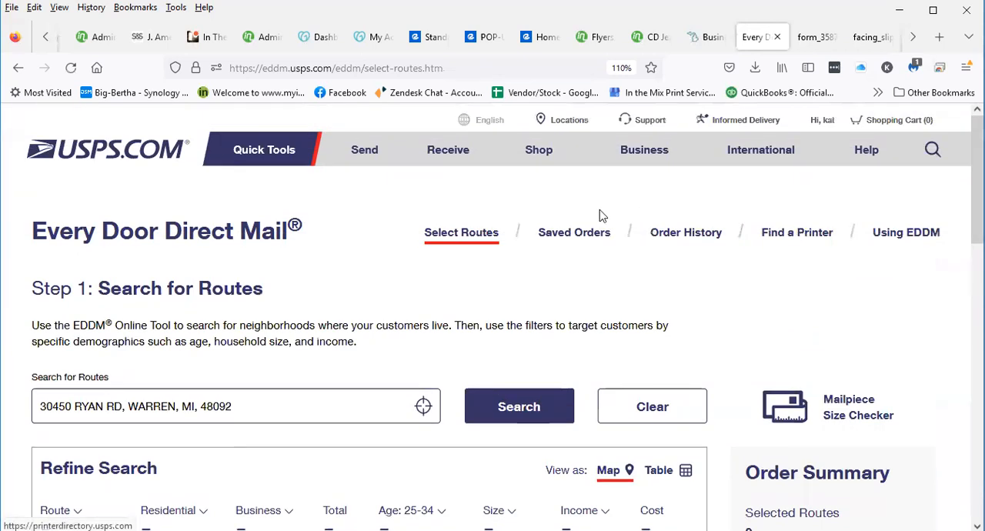
click(589, 231)
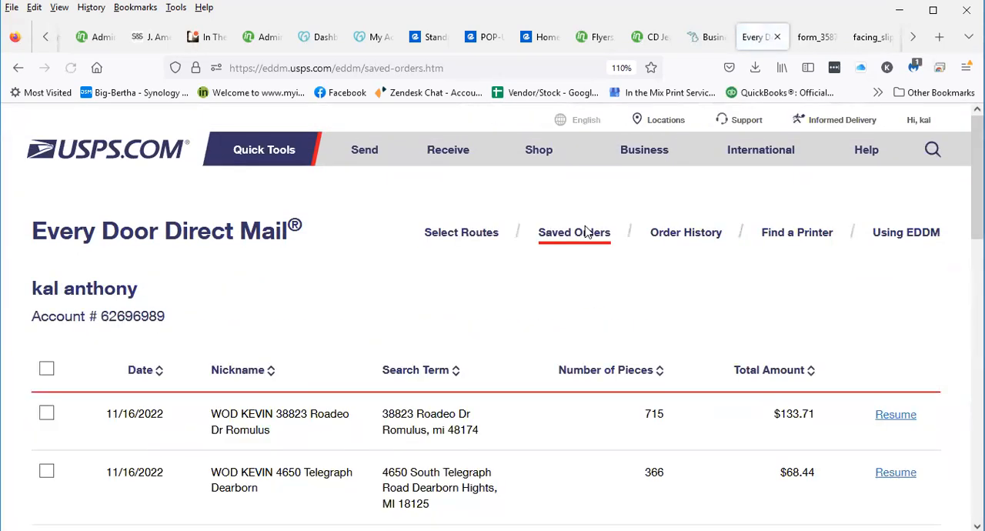
Review the saved orders list, checking the date, nickname, search term, number of pieces and total amount of the first order
scroll(372, 242, down, 1)
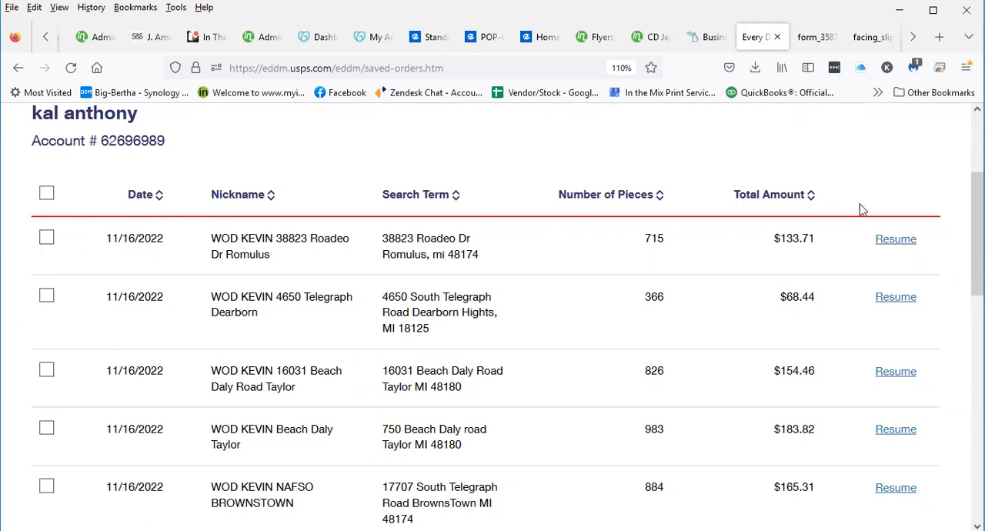
scroll(312, 241, up, 4)
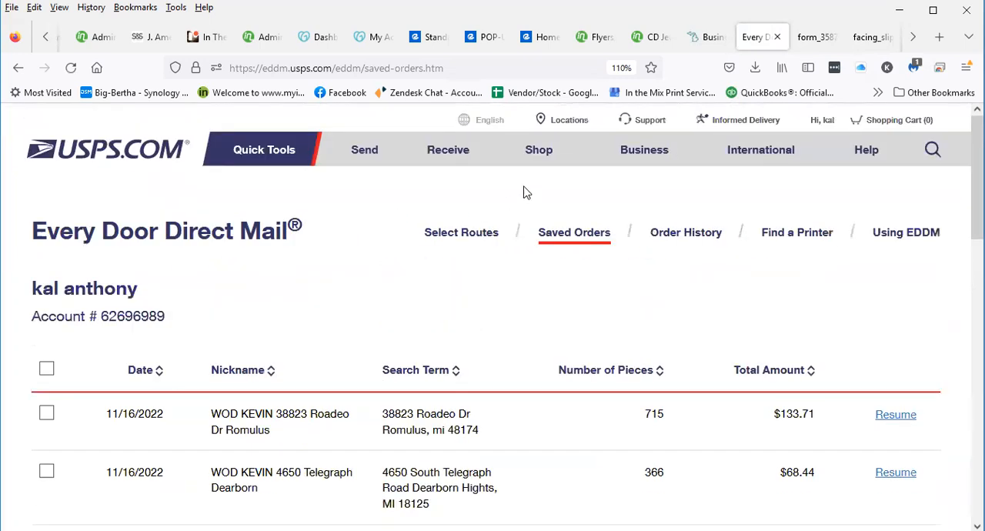
mouse_move(846, 192)
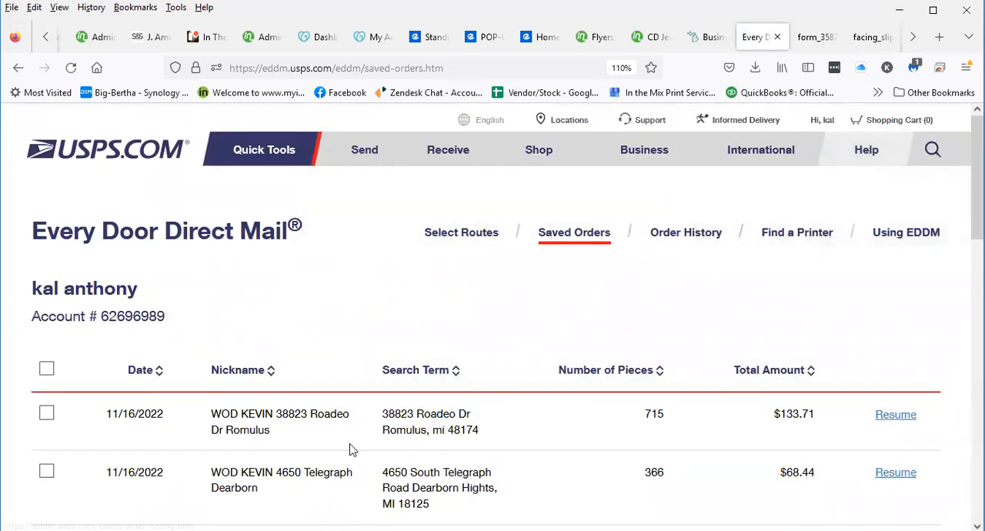
scroll(541, 389, down, 2)
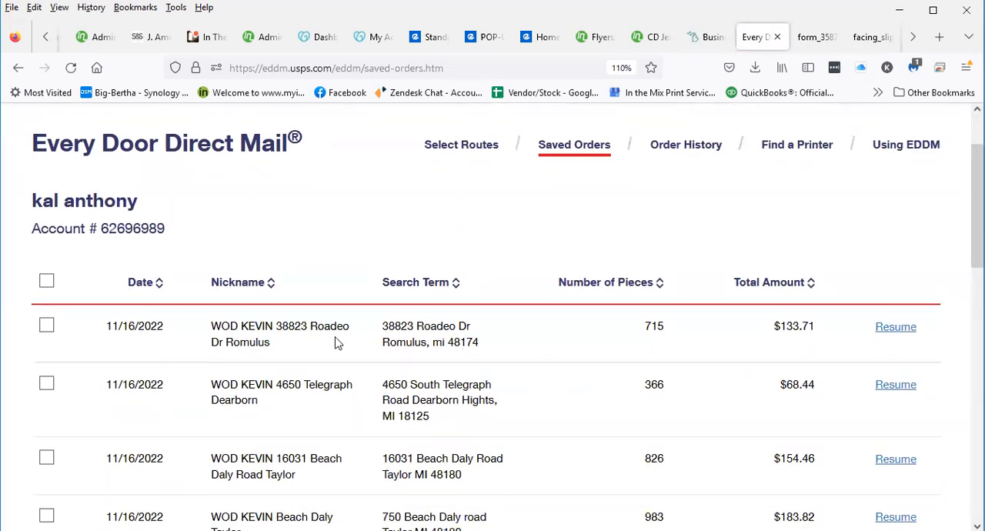
drag(106, 326, 825, 337)
click(750, 342)
scroll(583, 290, up, 2)
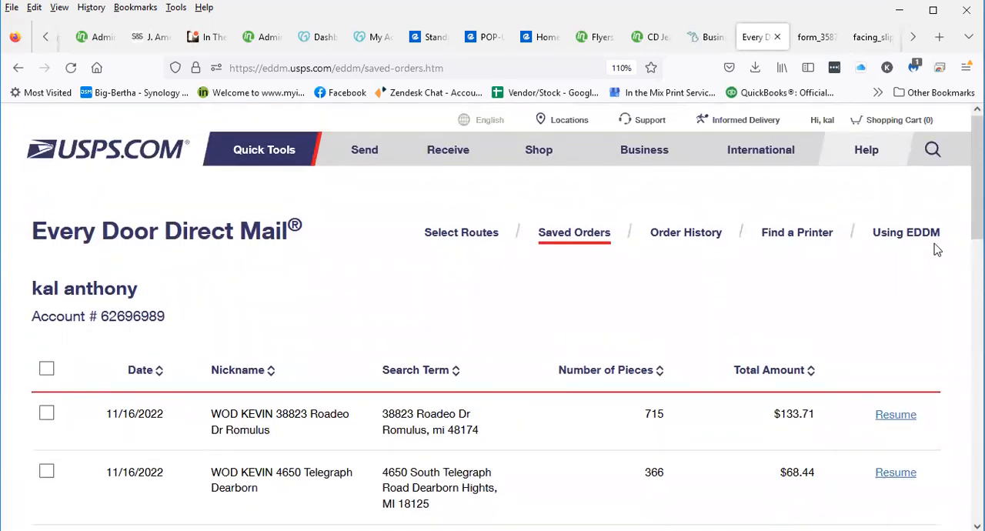
scroll(893, 435, down, 4)
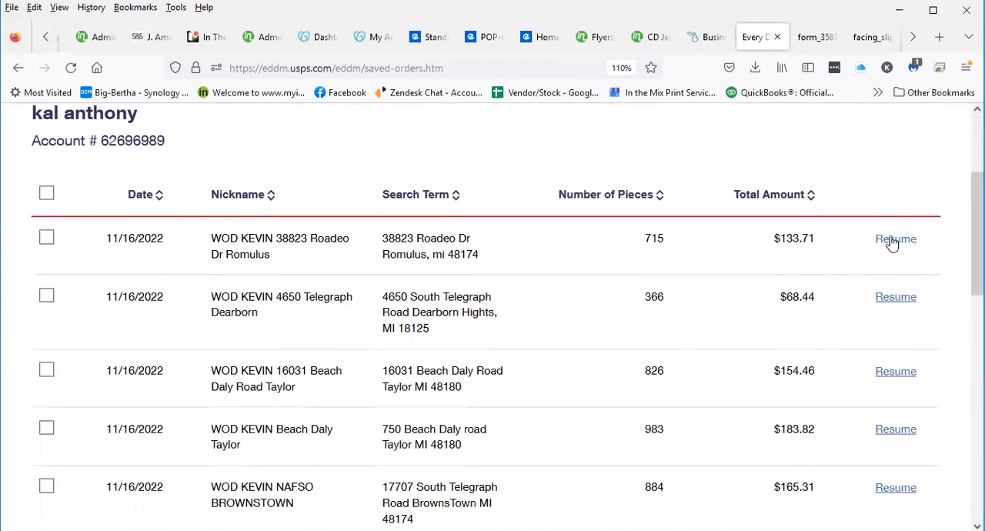
scroll(927, 235, up, 4)
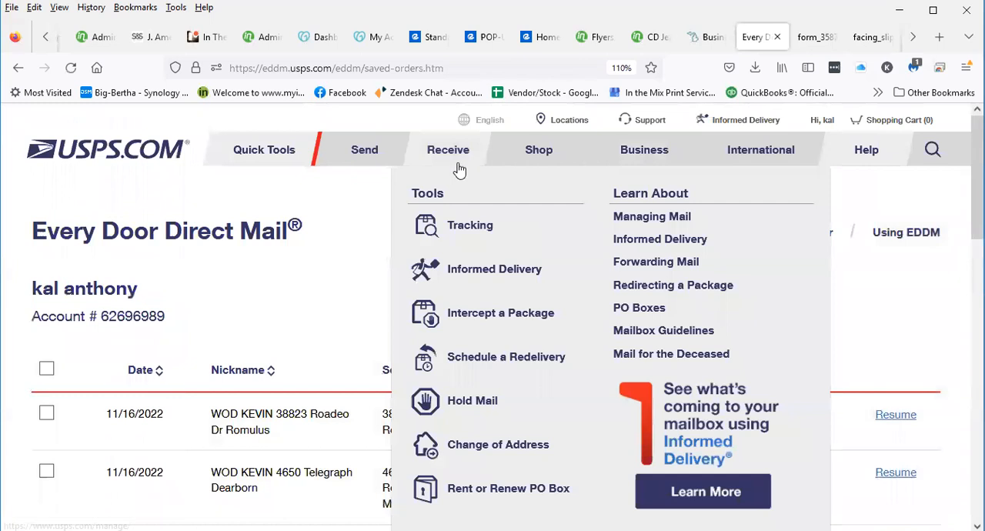
Load the Every Door Direct Mail route search again and return to the saved orders list
mouse_move(654, 154)
click(431, 314)
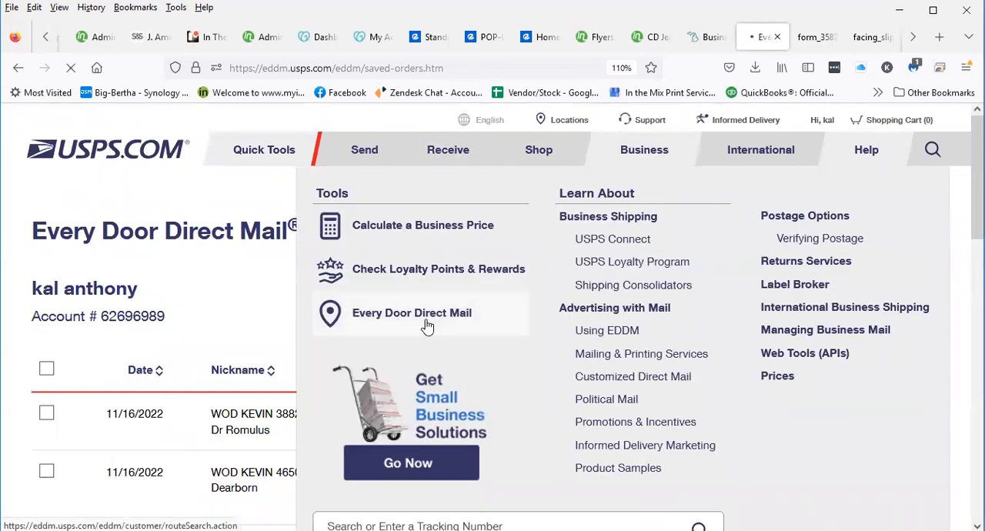
scroll(447, 299, down, 4)
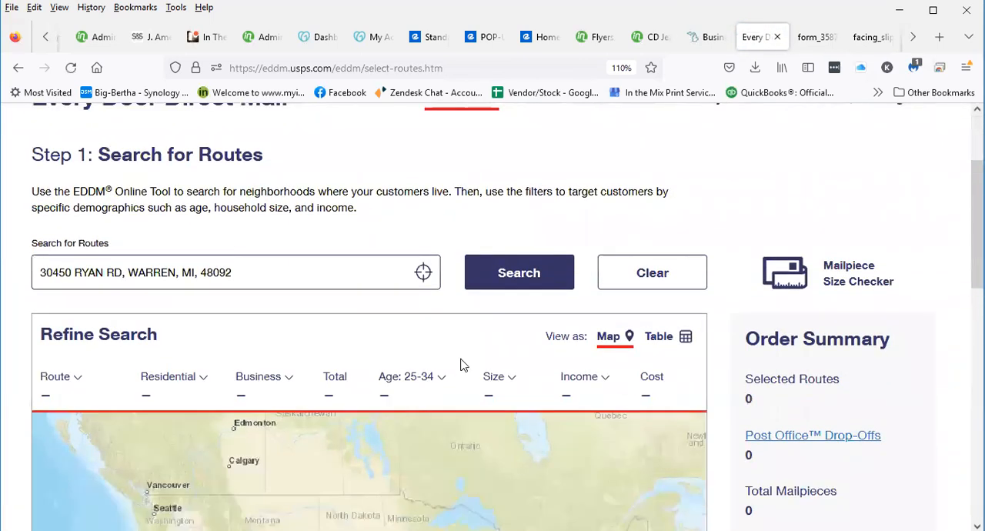
scroll(526, 229, up, 4)
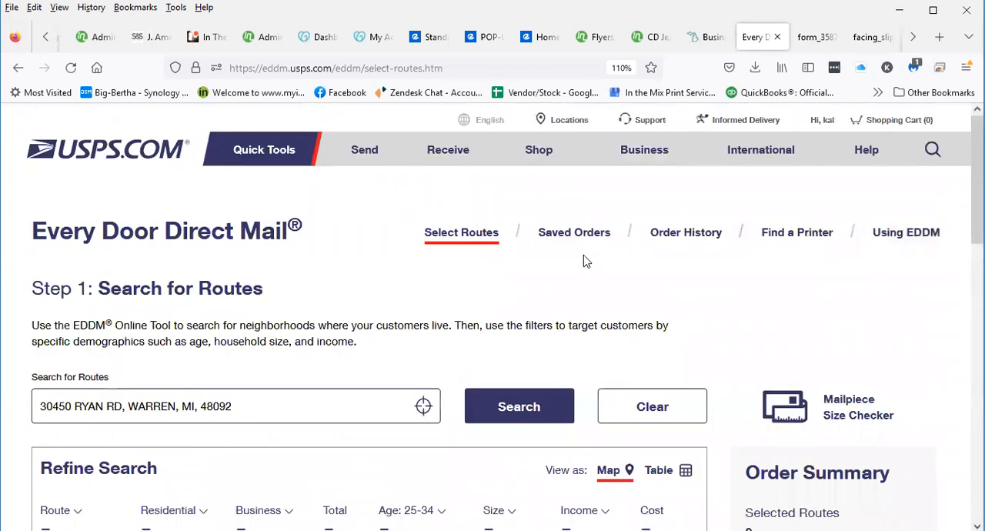
click(589, 241)
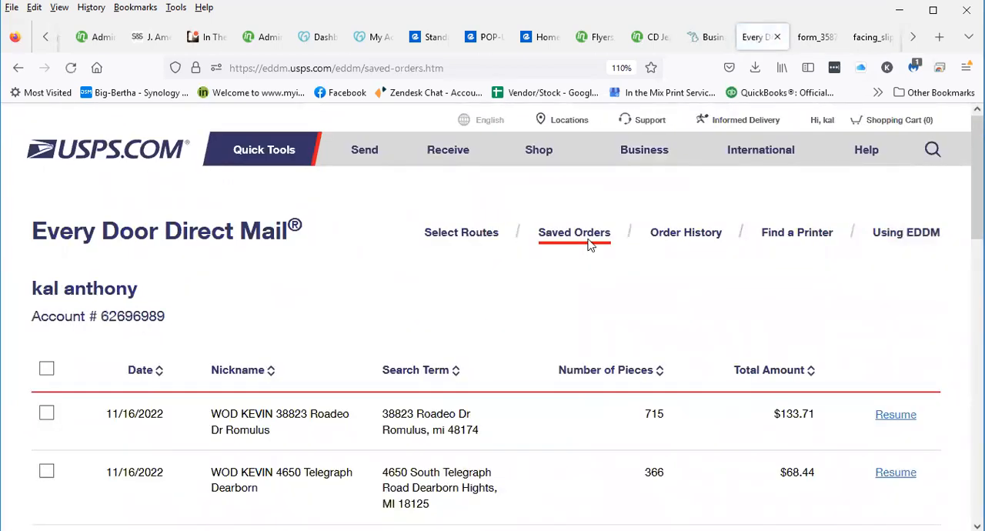
scroll(590, 435, down, 3)
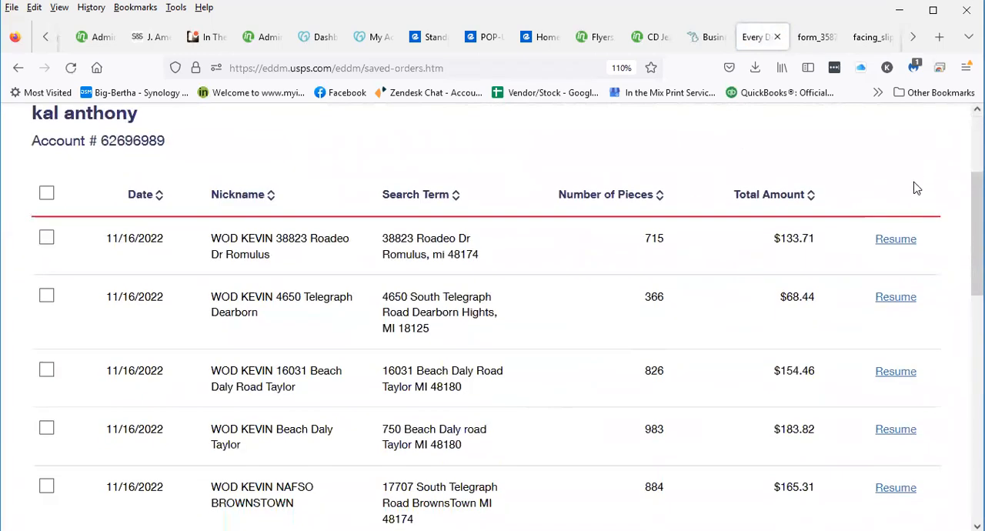
Resume the saved Romulus order, acknowledge the price and route changes notice, and continue to the drop-off date and payment options
click(899, 247)
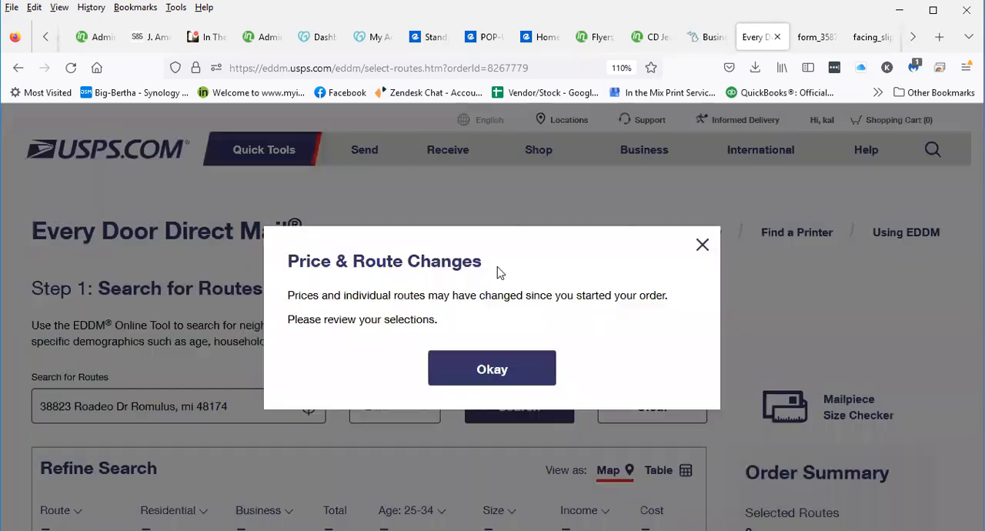
click(530, 379)
scroll(524, 424, down, 3)
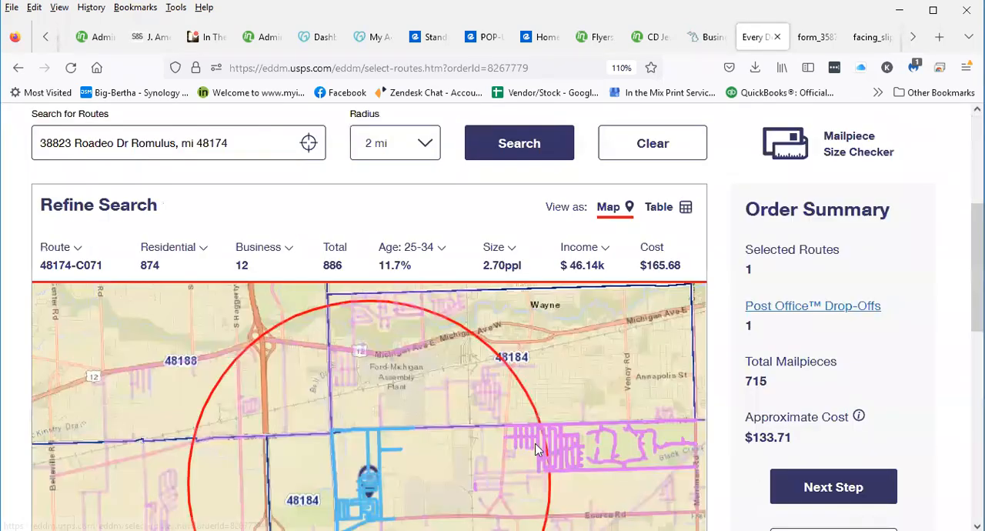
click(788, 471)
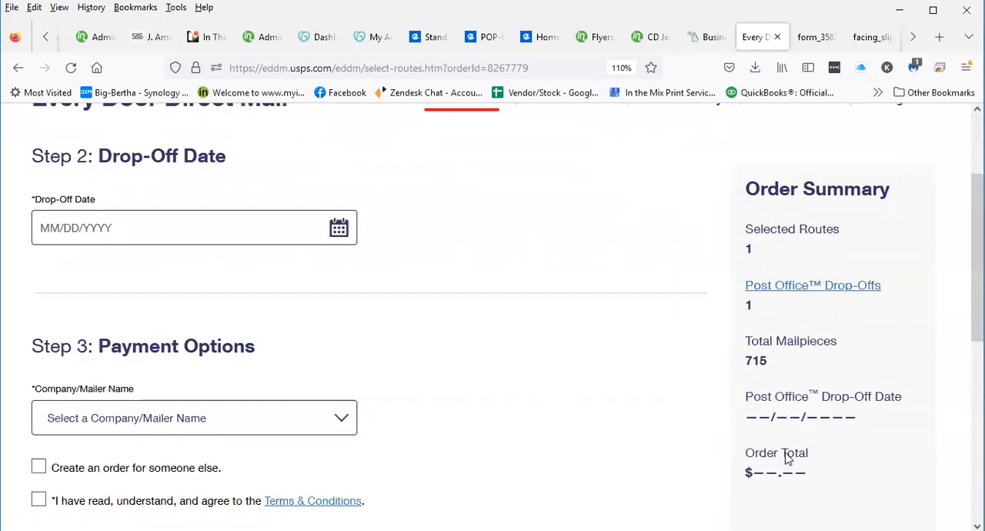
Agree to the Terms & Conditions and try to submit the Romulus order with payment at the post office
scroll(362, 286, down, 2)
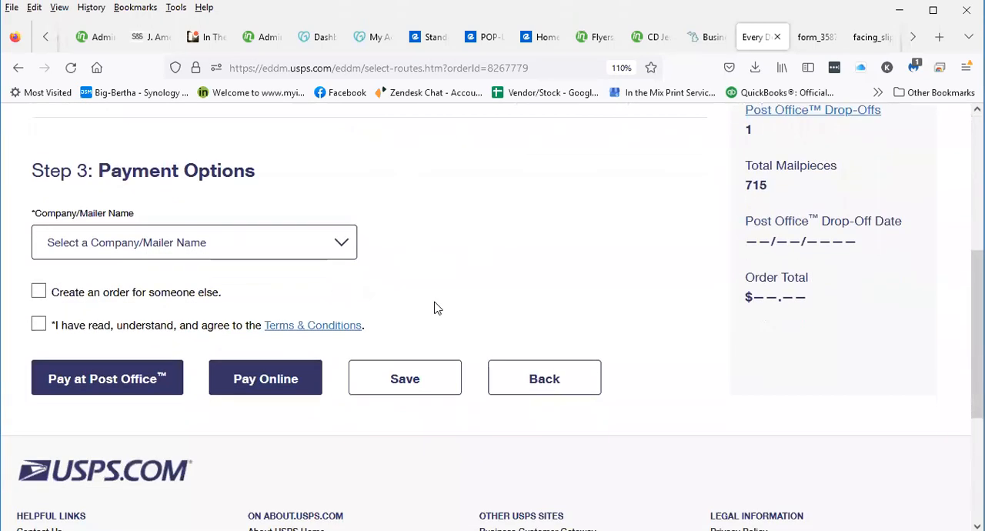
click(37, 329)
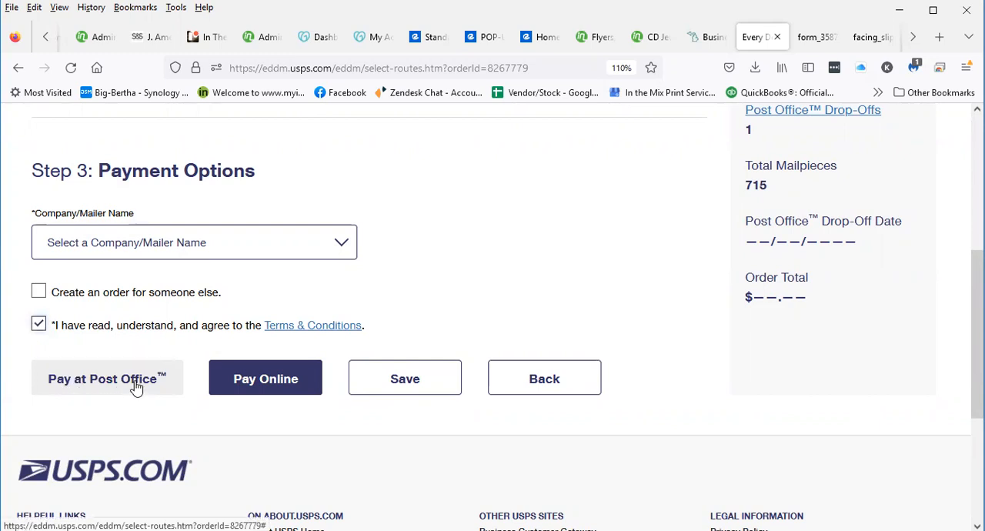
click(110, 383)
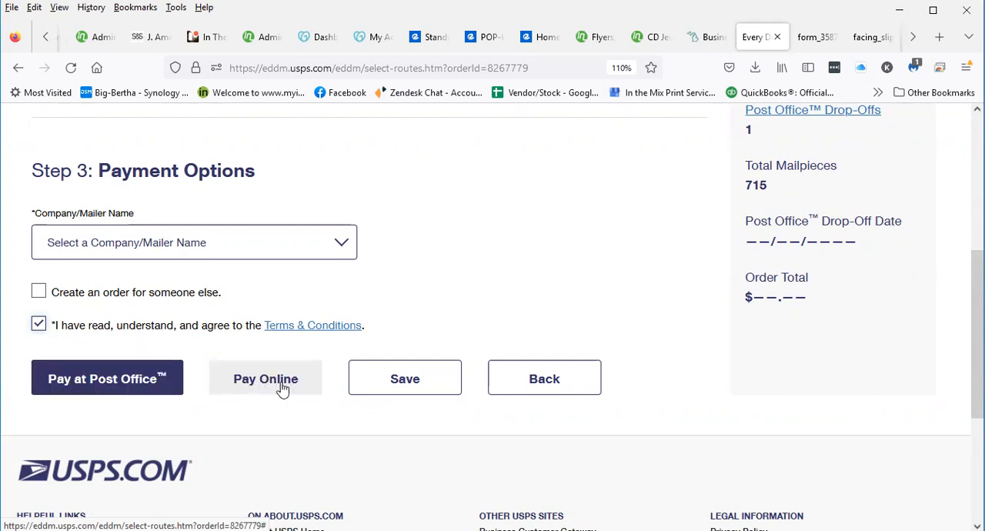
click(90, 383)
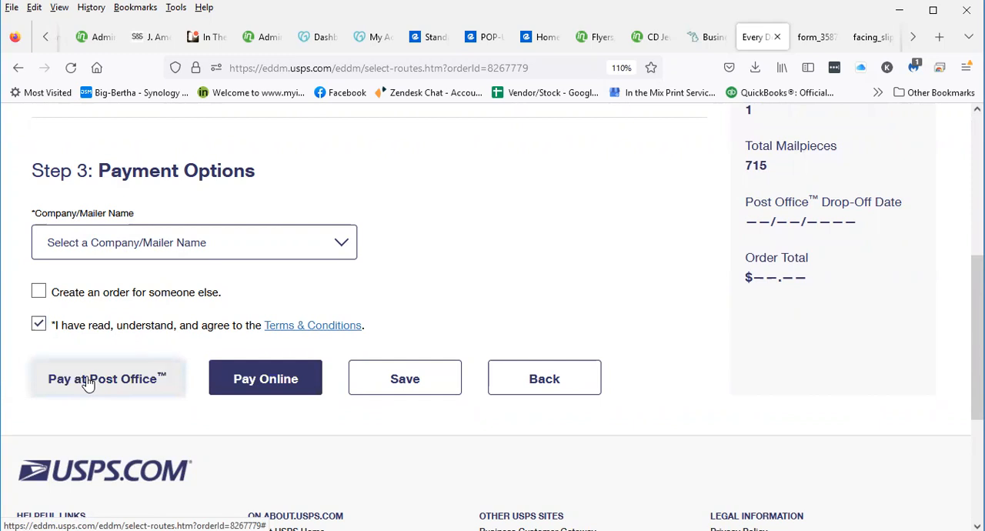
Set the Romulus order's drop-off date to 11/21/2022
scroll(141, 421, down, 3)
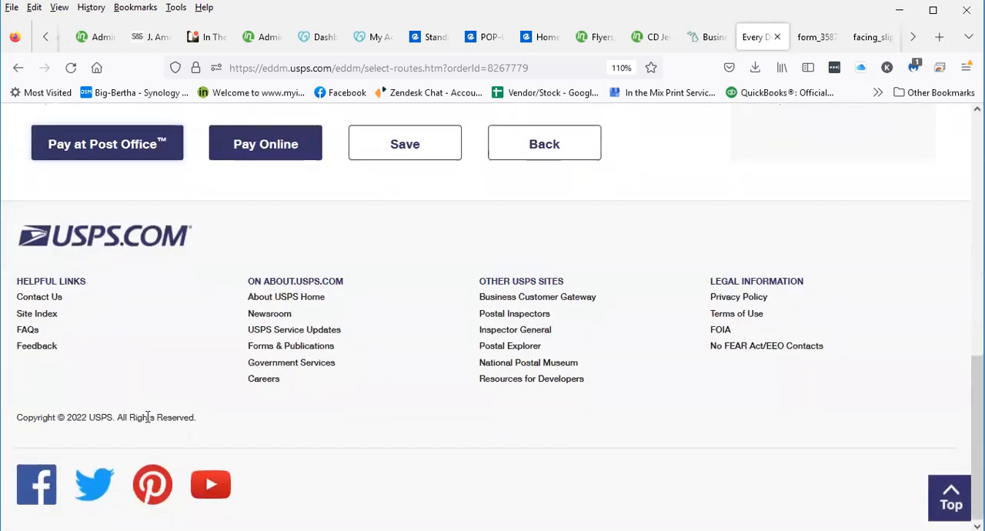
scroll(313, 371, up, 5)
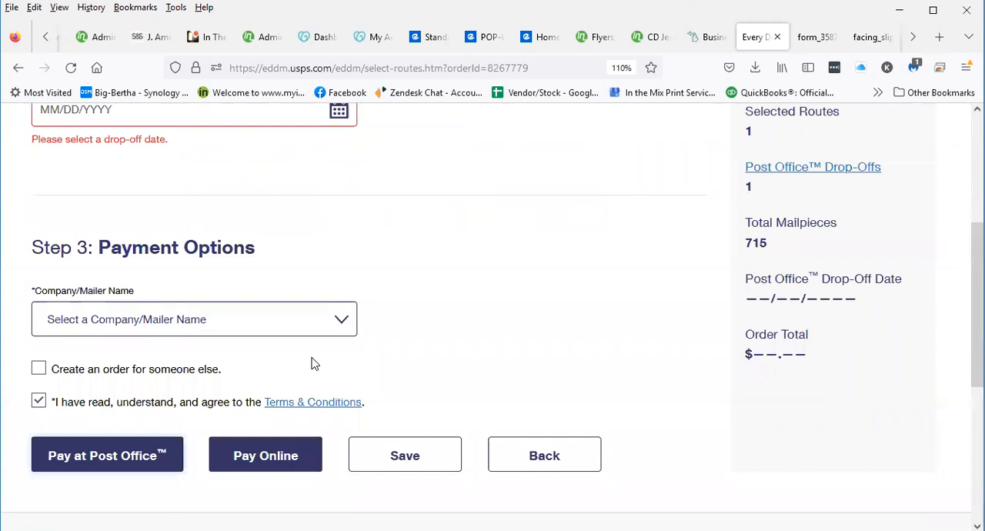
scroll(274, 345, up, 2)
click(137, 326)
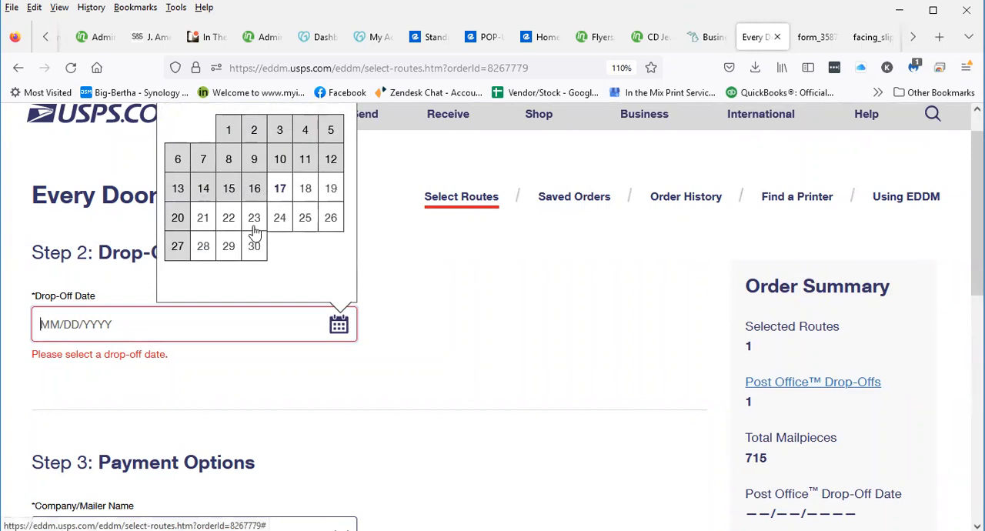
click(212, 223)
scroll(490, 322, down, 5)
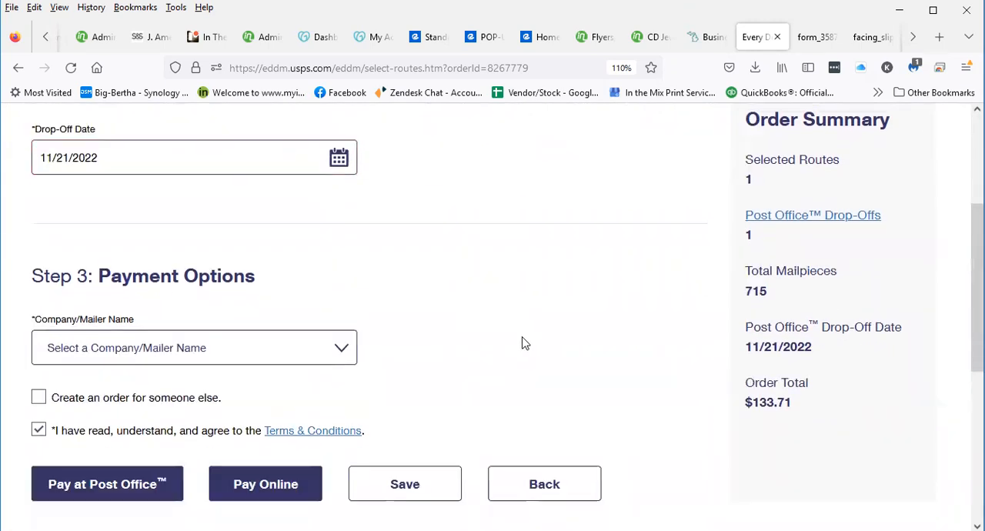
scroll(523, 350, up, 4)
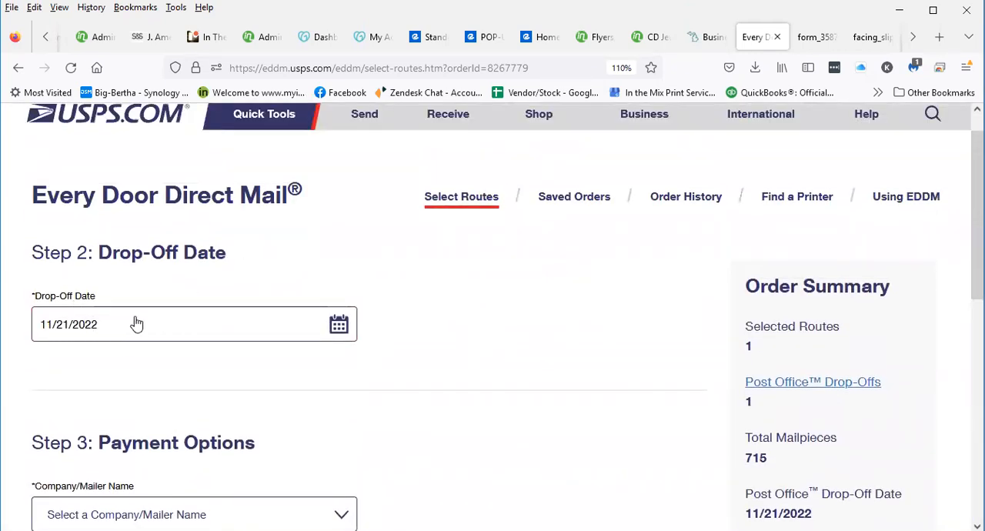
scroll(350, 363, down, 1)
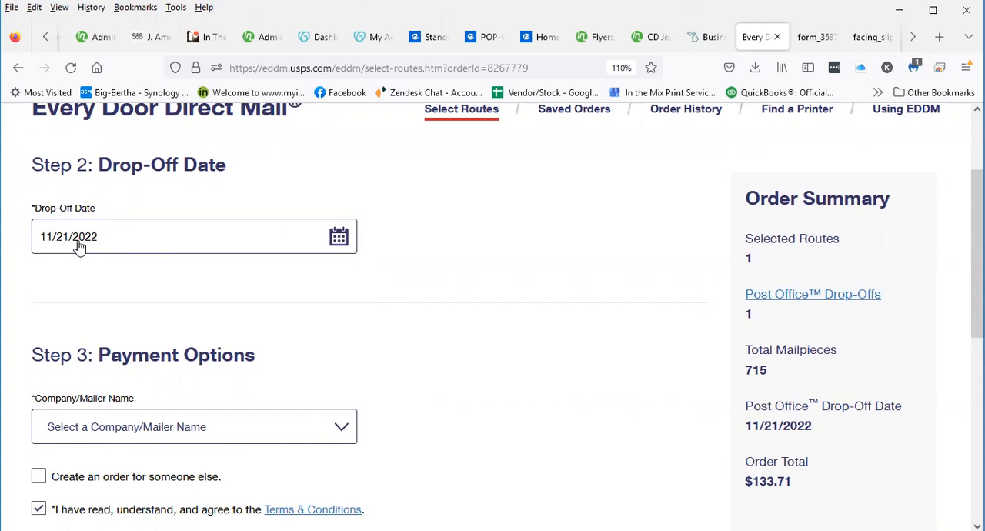
scroll(184, 300, down, 2)
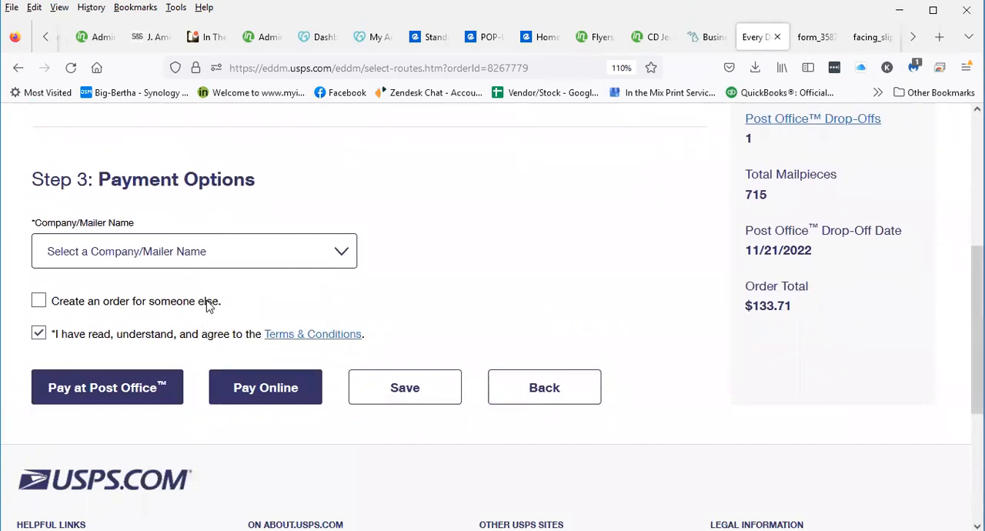
Reselect November 21, 2022 as the drop-off date and finalize the order with payment at the post office
scroll(208, 305, up, 2)
click(178, 247)
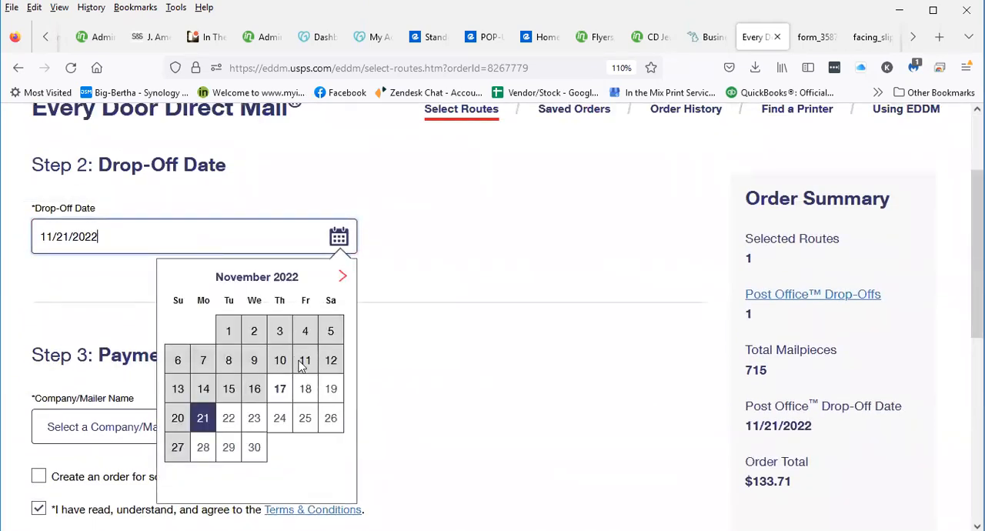
click(202, 419)
scroll(362, 378, down, 5)
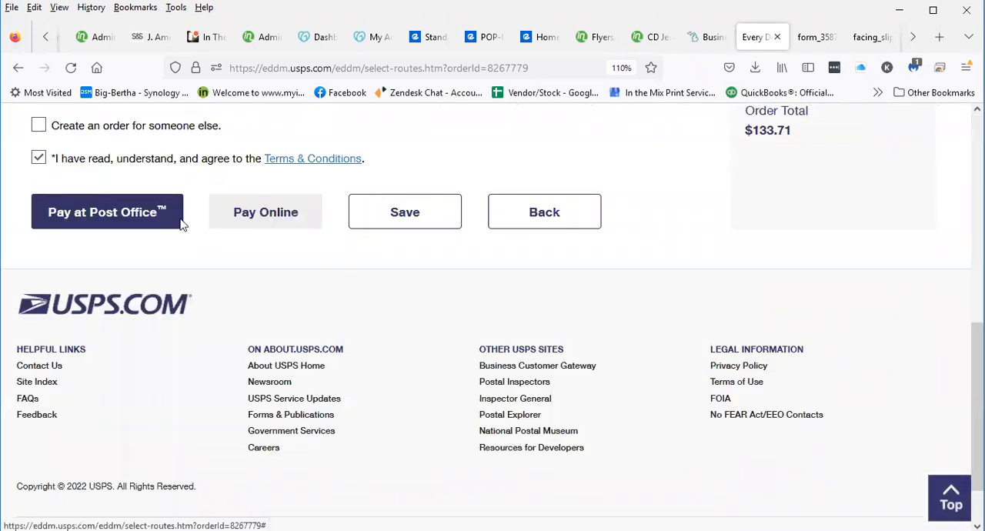
click(107, 219)
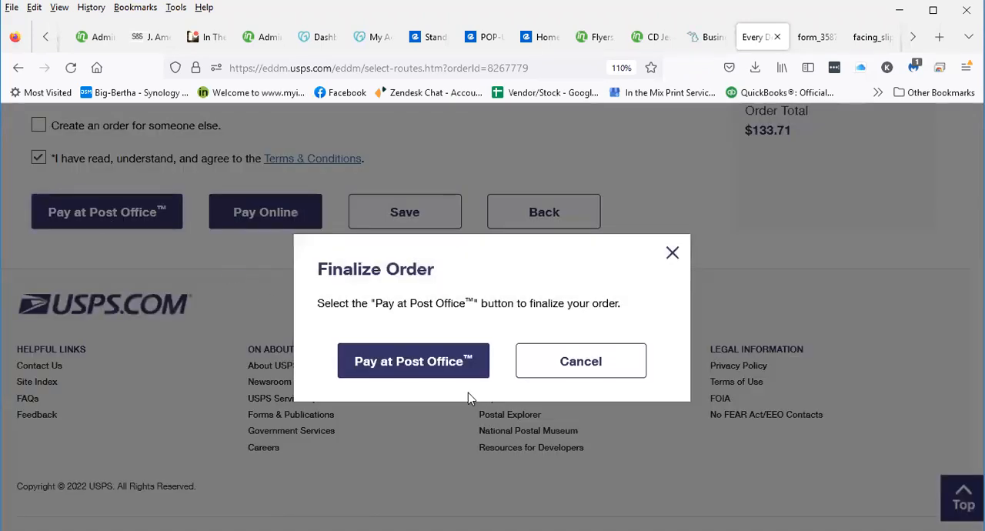
click(433, 368)
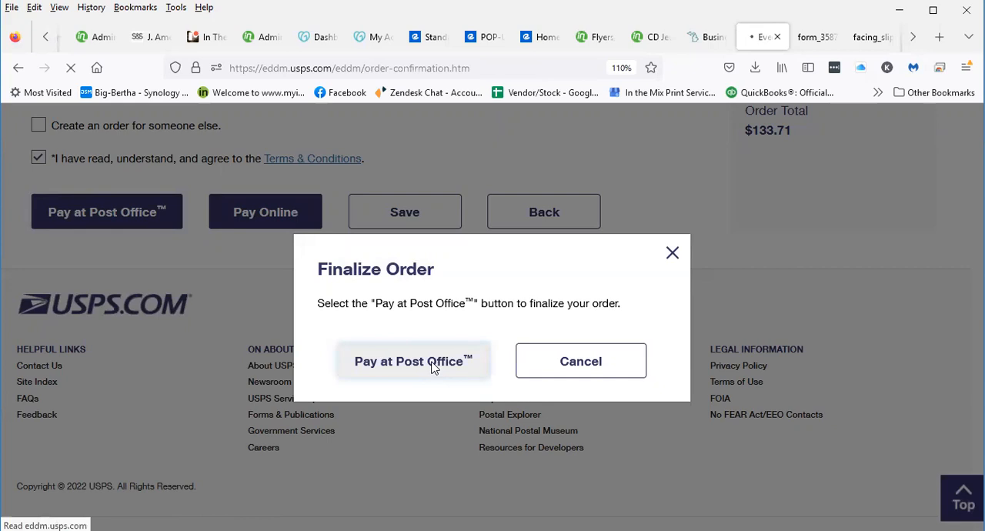
Review the order confirmation, checking the drop-off date, order total and total mailpieces
scroll(292, 325, down, 2)
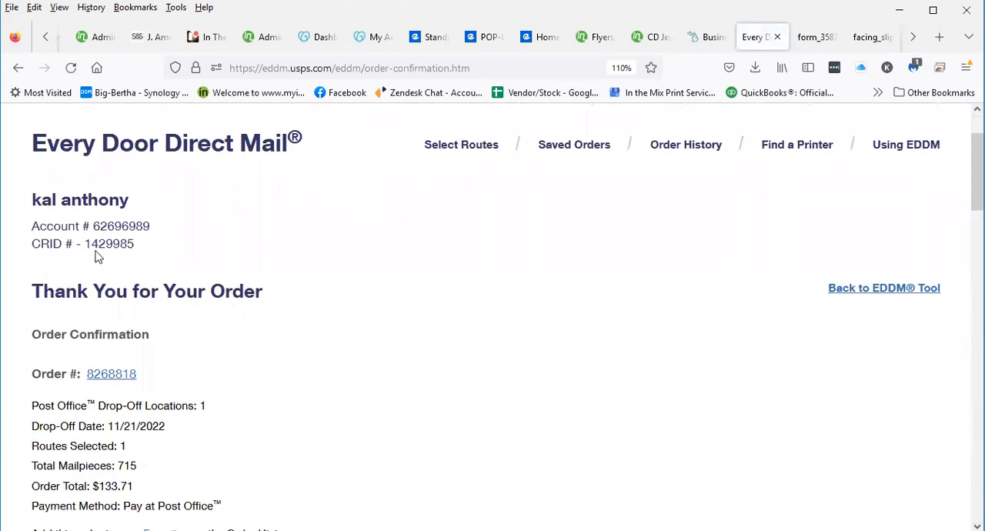
scroll(218, 277, down, 3)
scroll(137, 240, up, 3)
scroll(175, 222, down, 5)
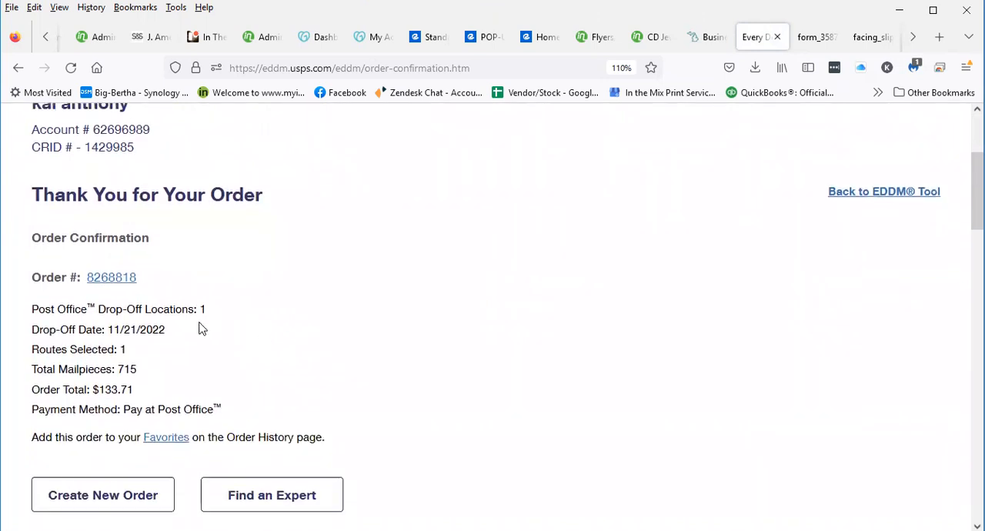
scroll(123, 223, up, 3)
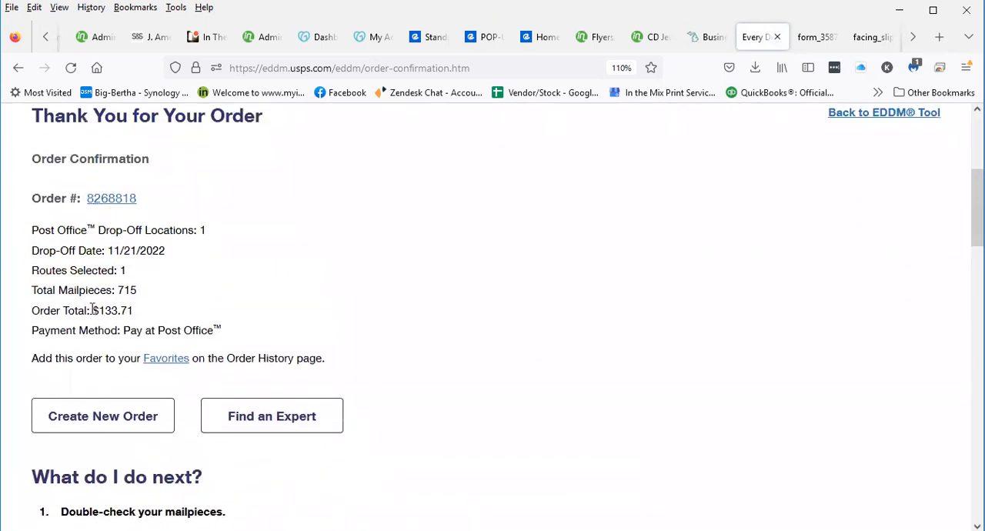
drag(99, 310, 169, 295)
click(121, 290)
drag(115, 290, 144, 292)
click(120, 291)
Open the Taylor Post Office facility's facing slips and print 8 copies on the Brother HL-L2320D series printer
scroll(184, 282, down, 10)
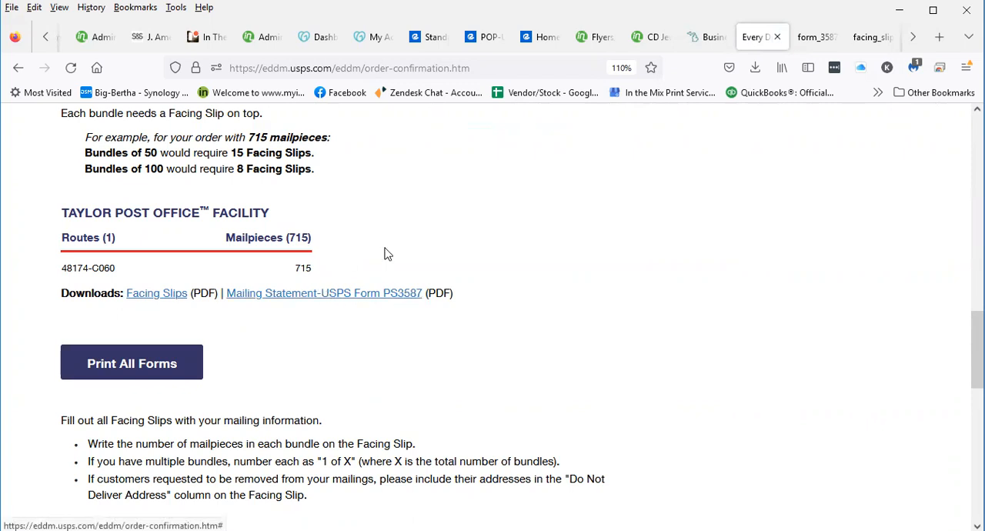
click(154, 300)
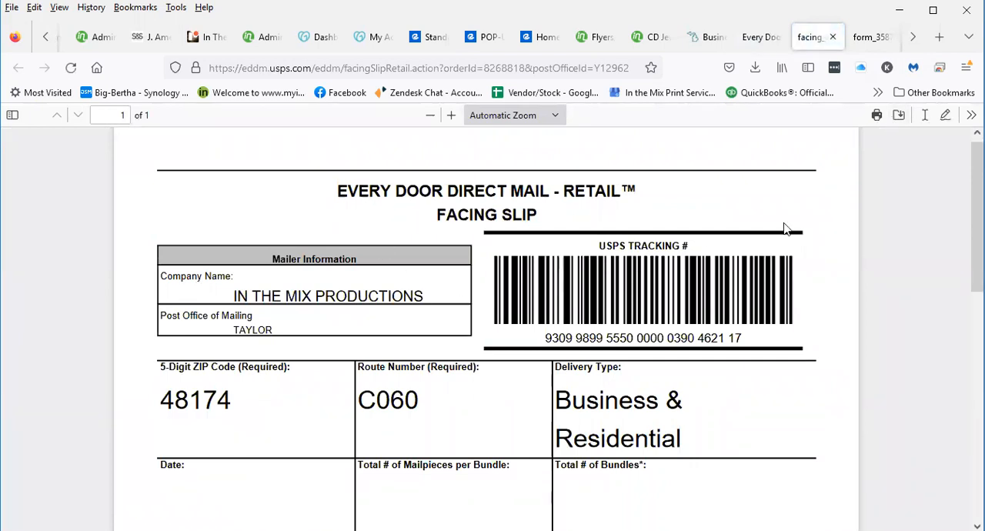
click(877, 115)
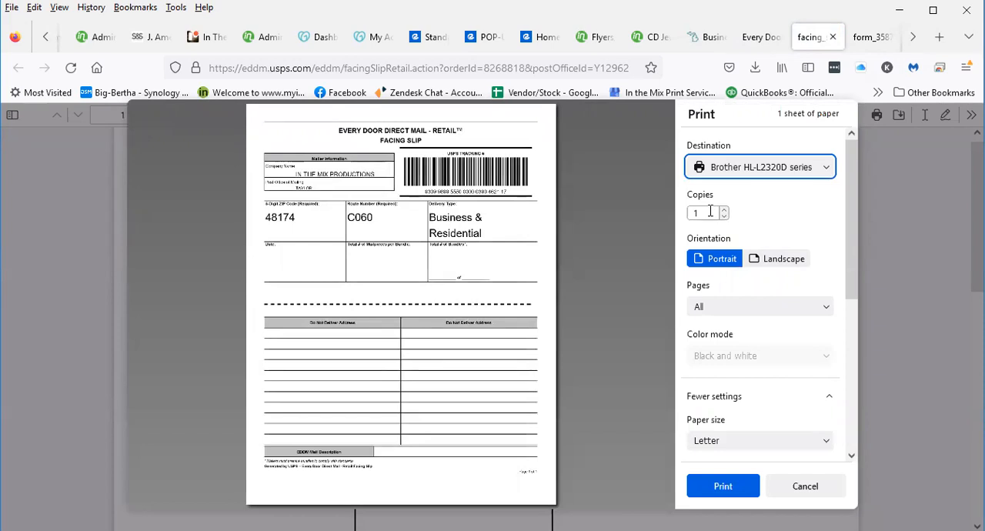
double_click(711, 212)
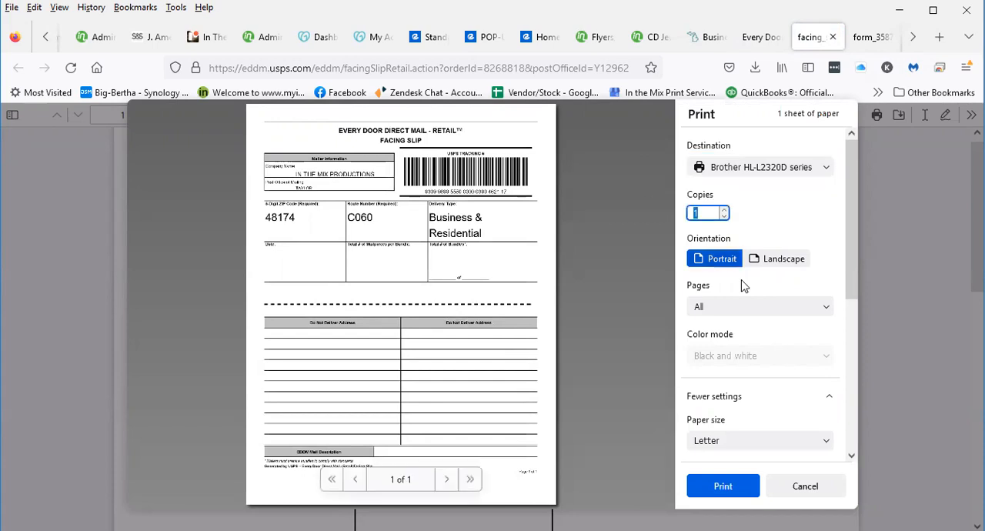
text(8)
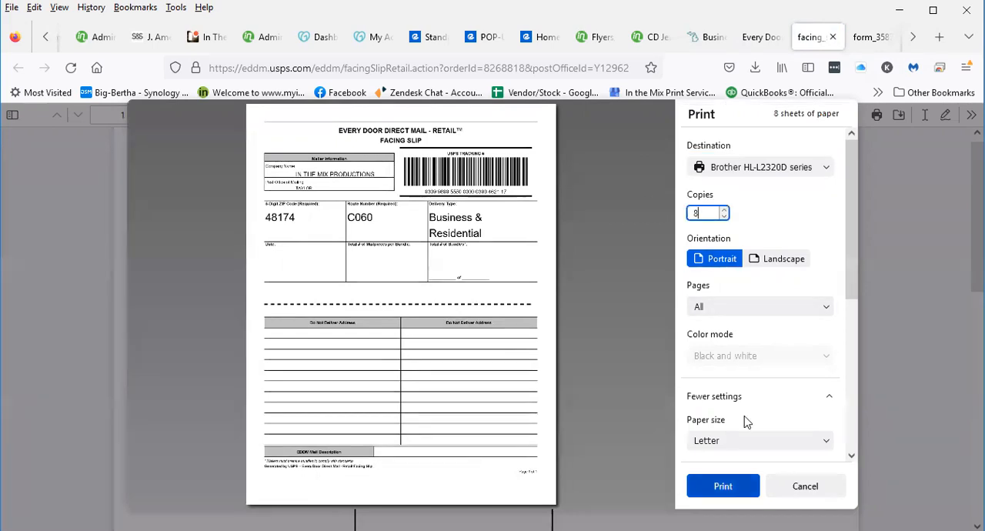
key(Return)
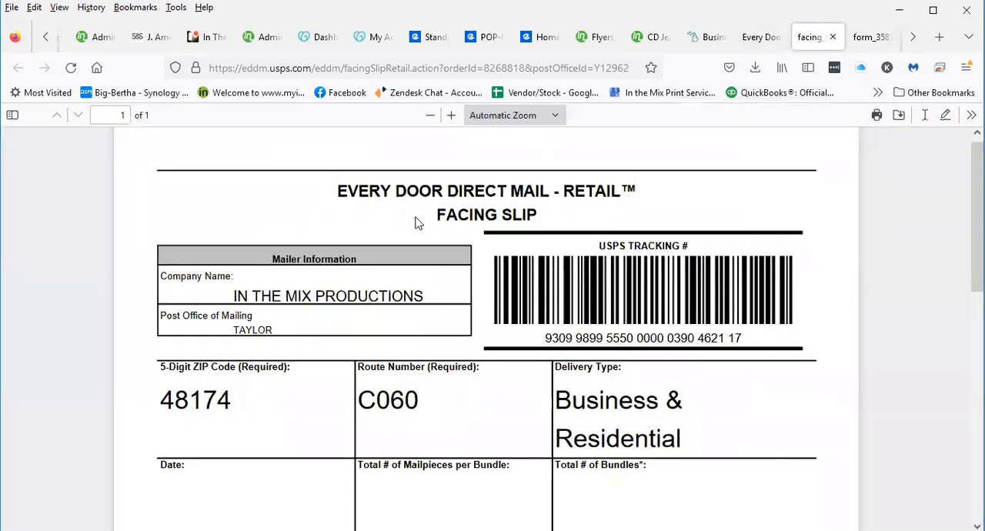
drag(441, 214, 508, 215)
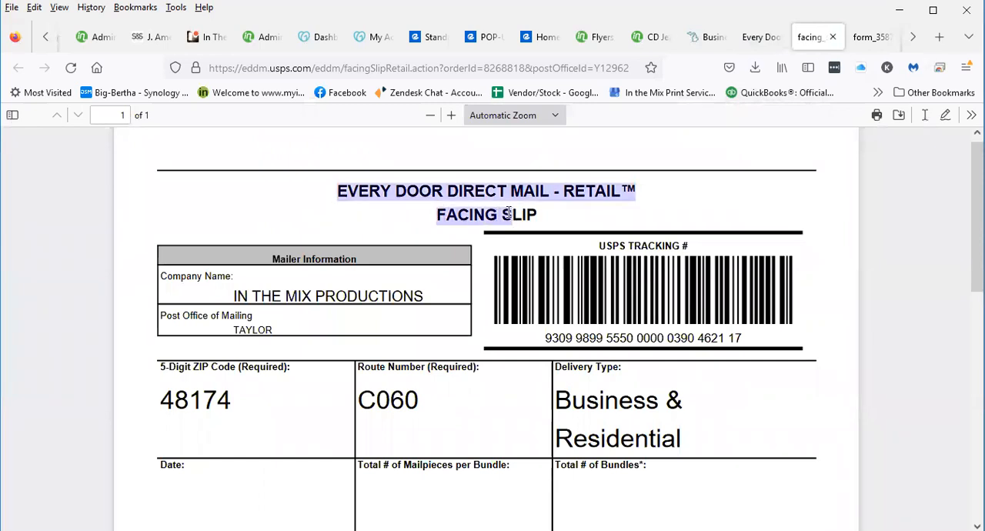
Return to the order confirmation, open the Taylor facility's Mailing Statement (USPS Form PS3587) and print all its pages
click(760, 37)
scroll(475, 397, down, 15)
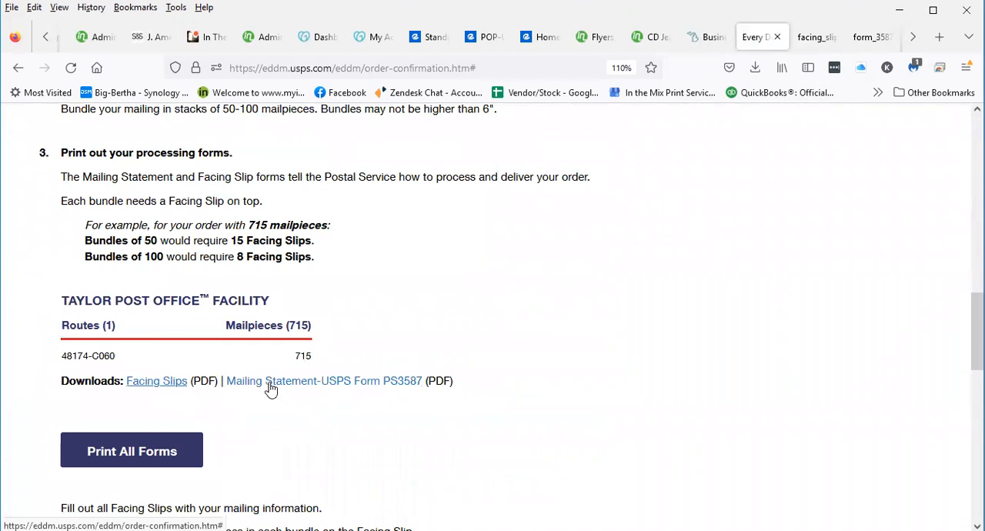
click(272, 384)
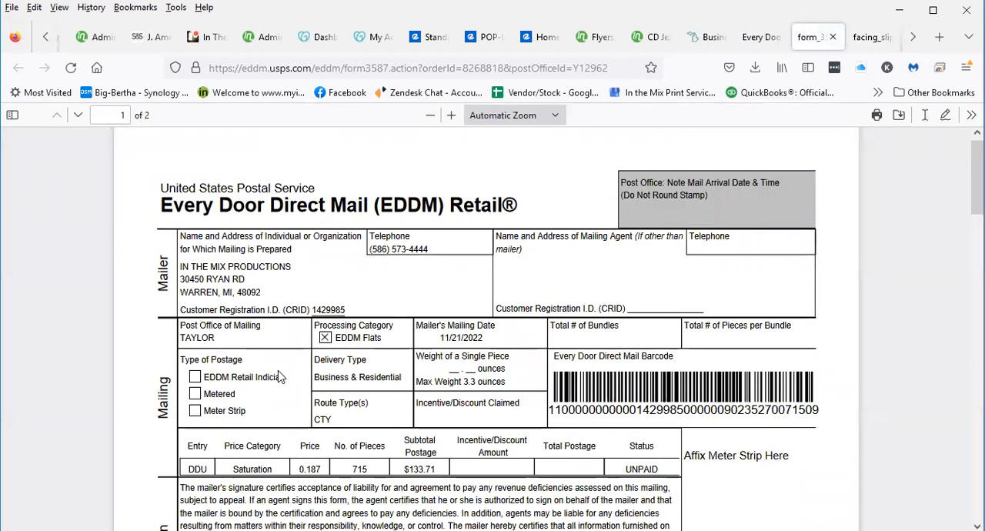
scroll(652, 308, down, 6)
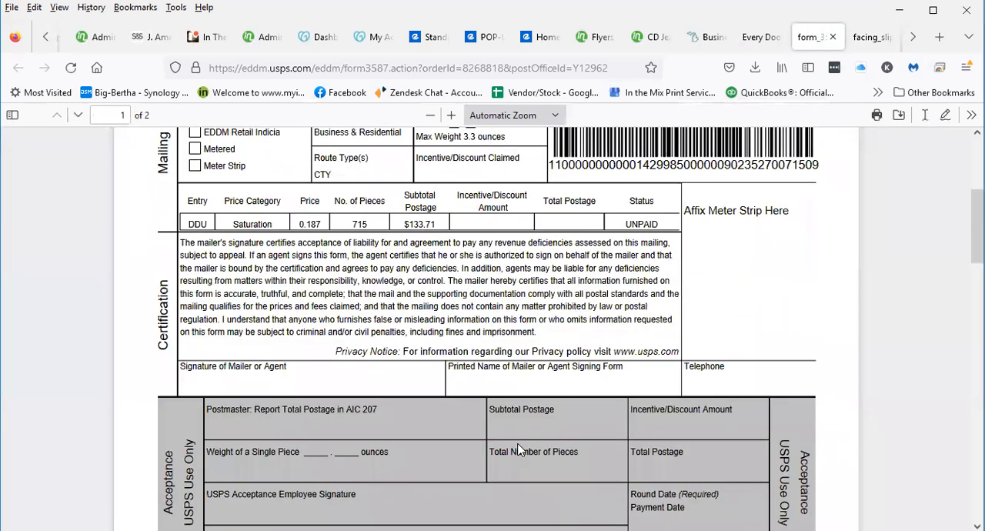
scroll(444, 459, up, 10)
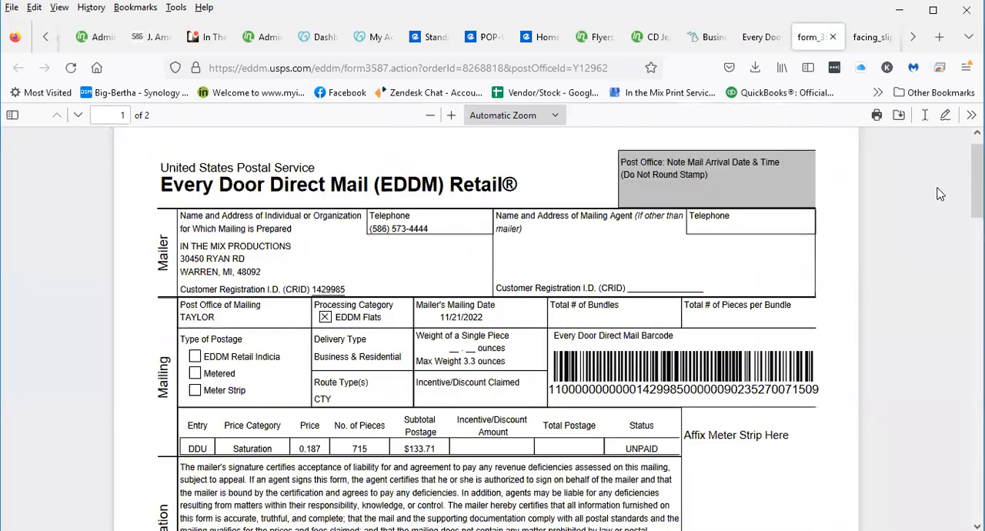
click(877, 114)
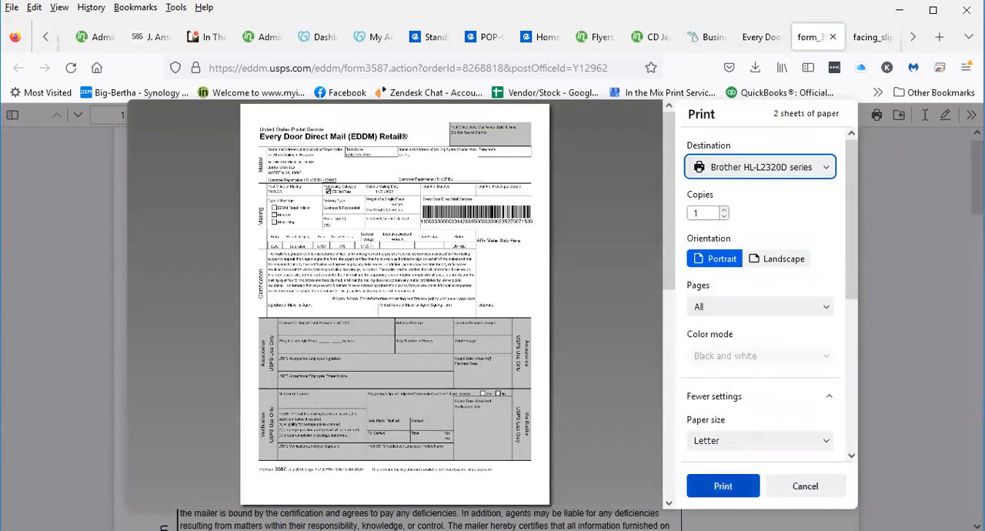
click(722, 485)
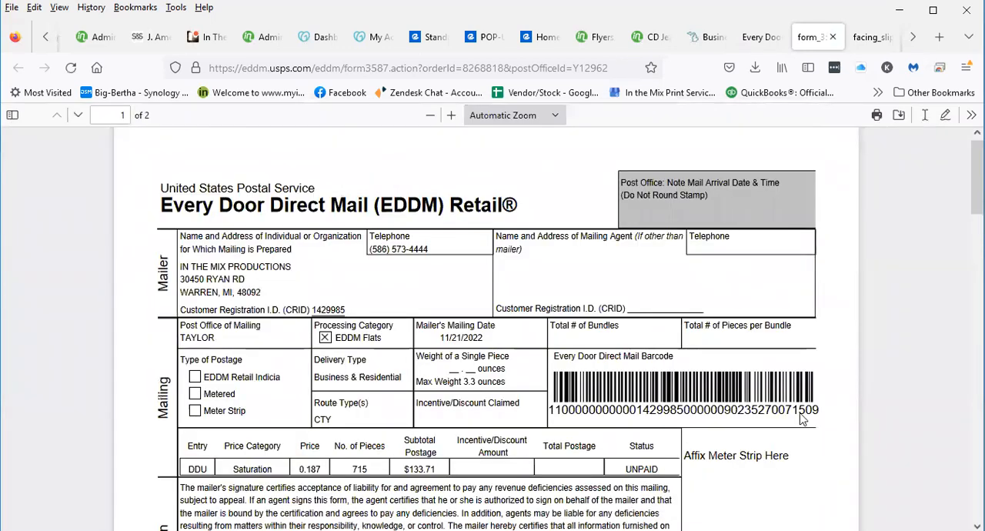
Return to the order confirmation and check the mailpiece count for route 48174-C060 at the Taylor facility
click(757, 48)
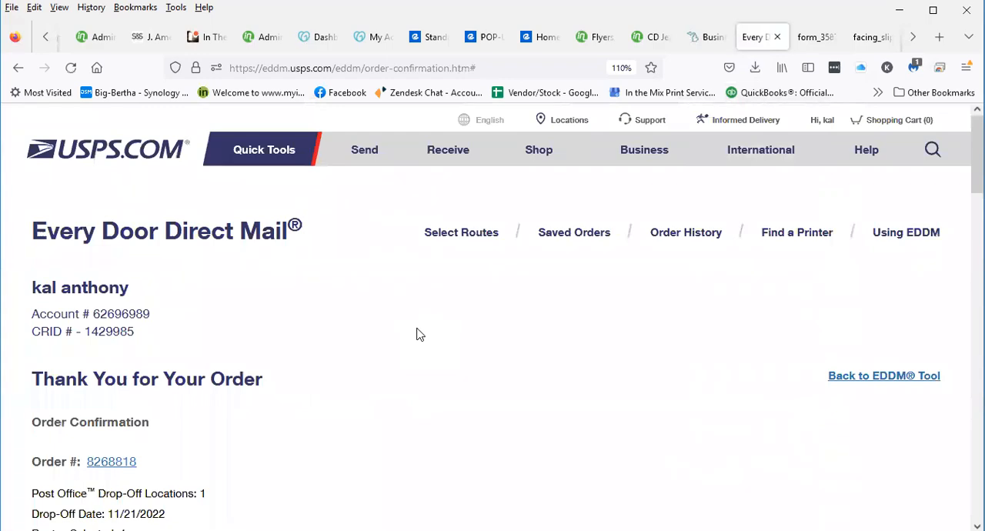
scroll(428, 457, down, 20)
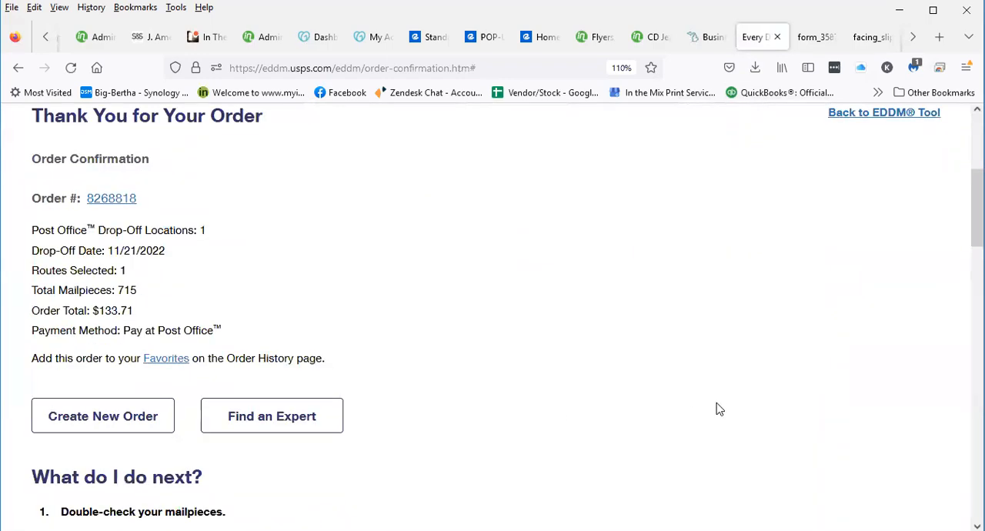
scroll(450, 437, up, 7)
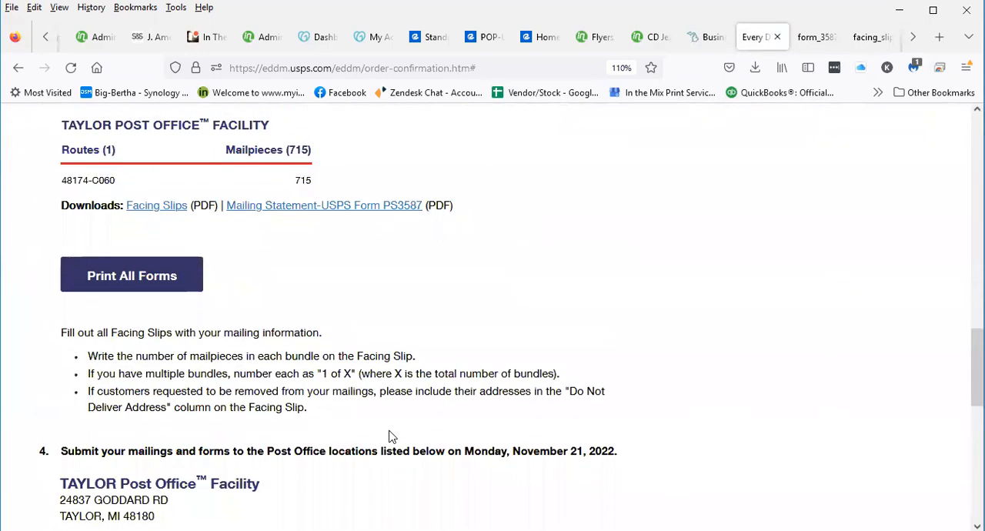
scroll(493, 407, down, 3)
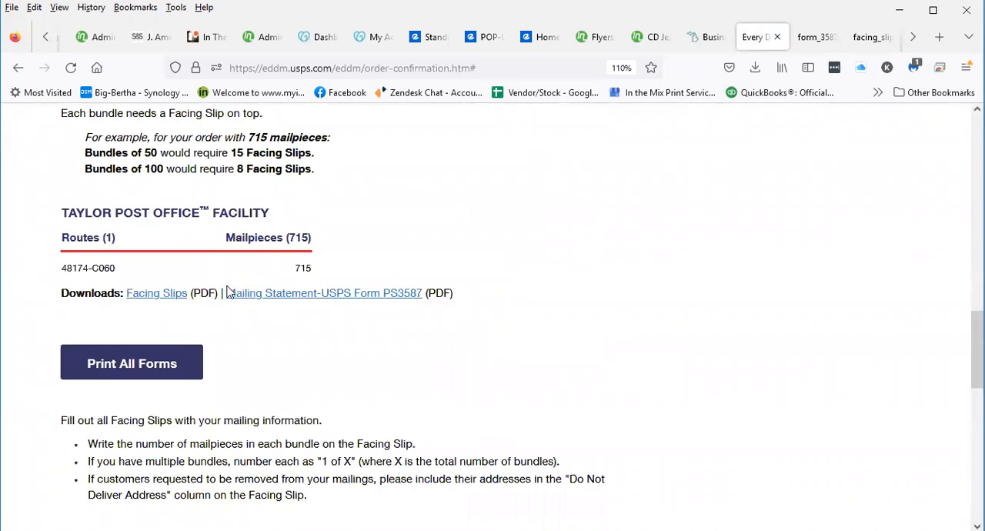
drag(296, 268, 315, 271)
click(303, 268)
double_click(303, 268)
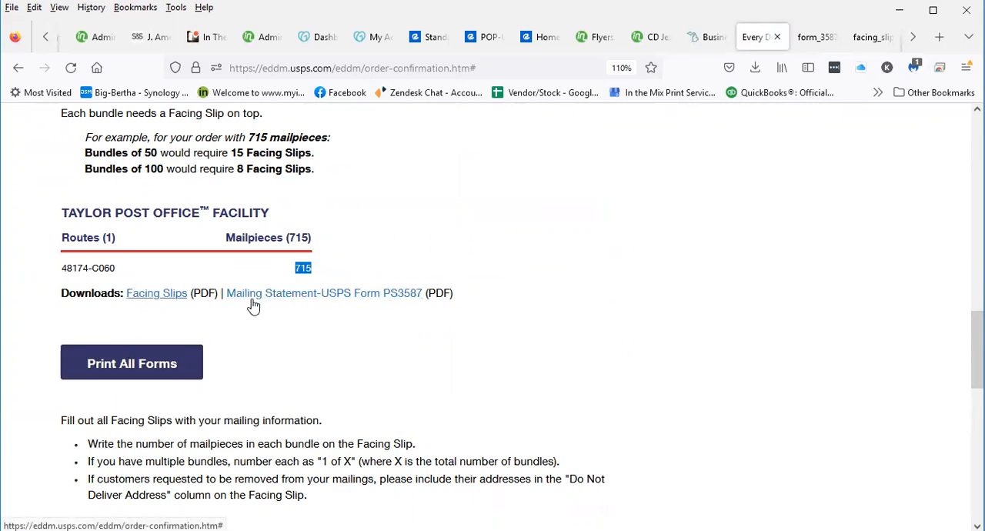
Leave the order confirmation and load the Every Door Direct Mail route search from the site's Business section
scroll(263, 363, up, 6)
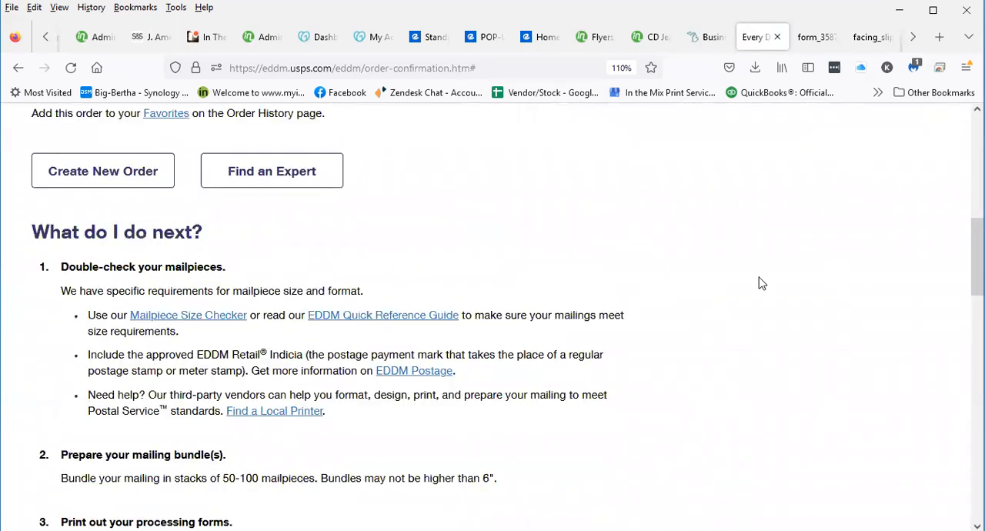
scroll(739, 269, up, 5)
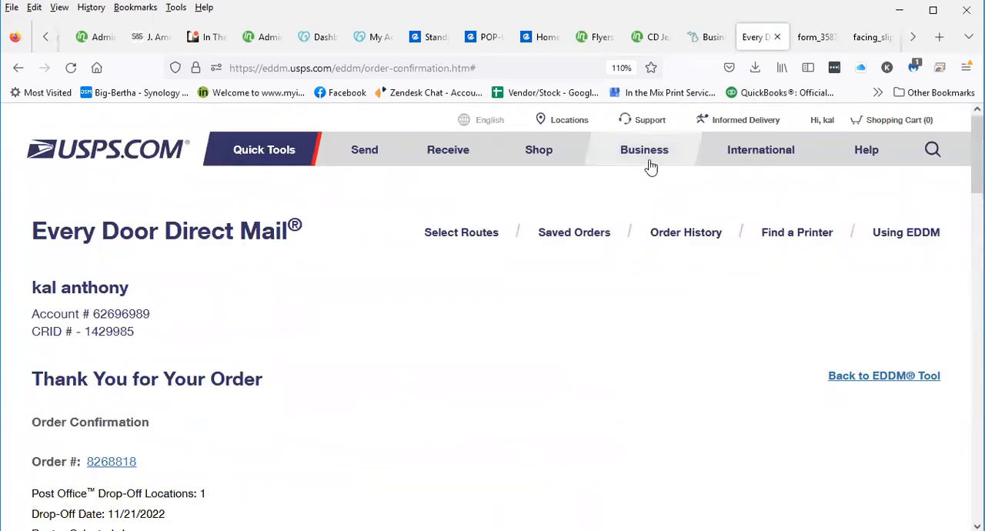
mouse_move(644, 158)
click(429, 315)
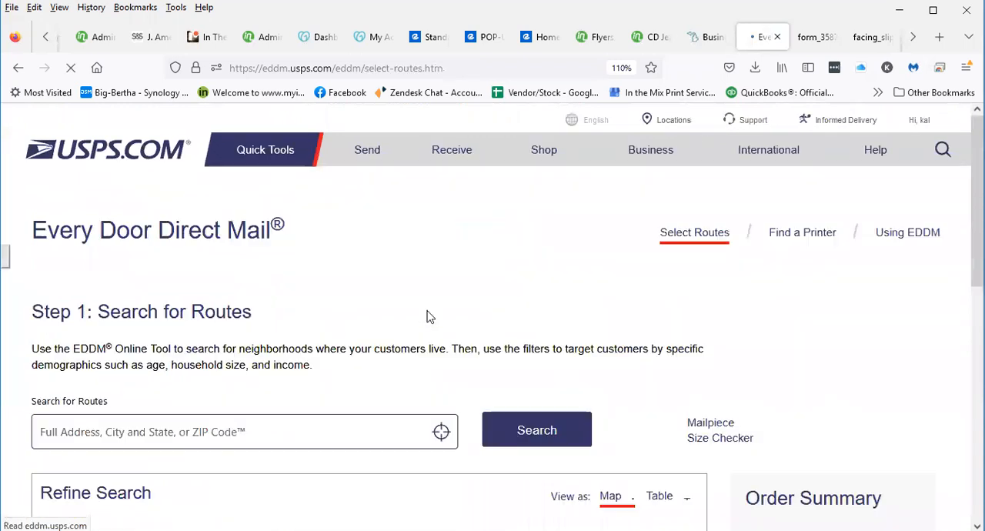
Open the saved orders, resume the 366-piece Dearborn order and acknowledge the price and route changes notice
click(573, 233)
scroll(280, 271, down, 3)
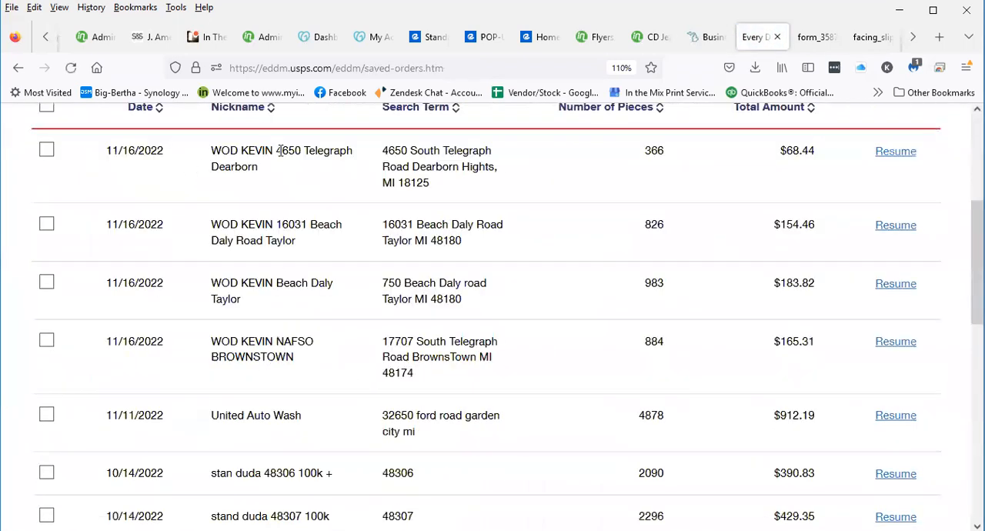
scroll(239, 362, up, 2)
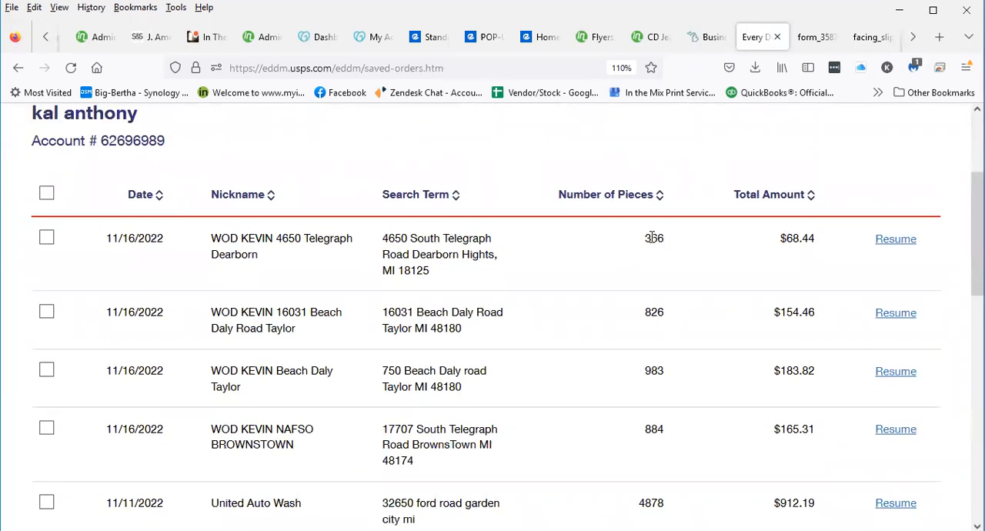
drag(647, 238, 673, 240)
click(897, 240)
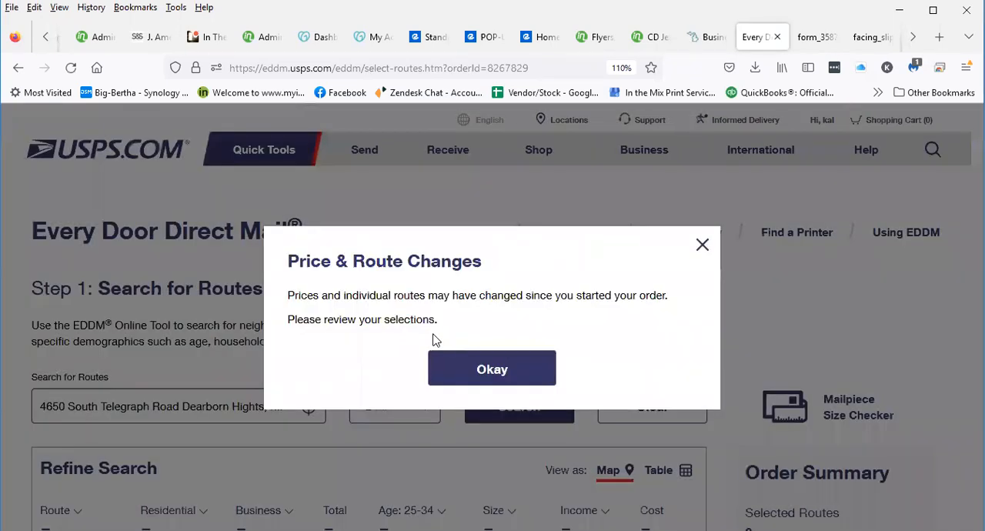
click(481, 371)
Check the Dearborn order's approximate cost, continue past route selection and set the drop-off date to 11/21/2022
scroll(846, 333, down, 1)
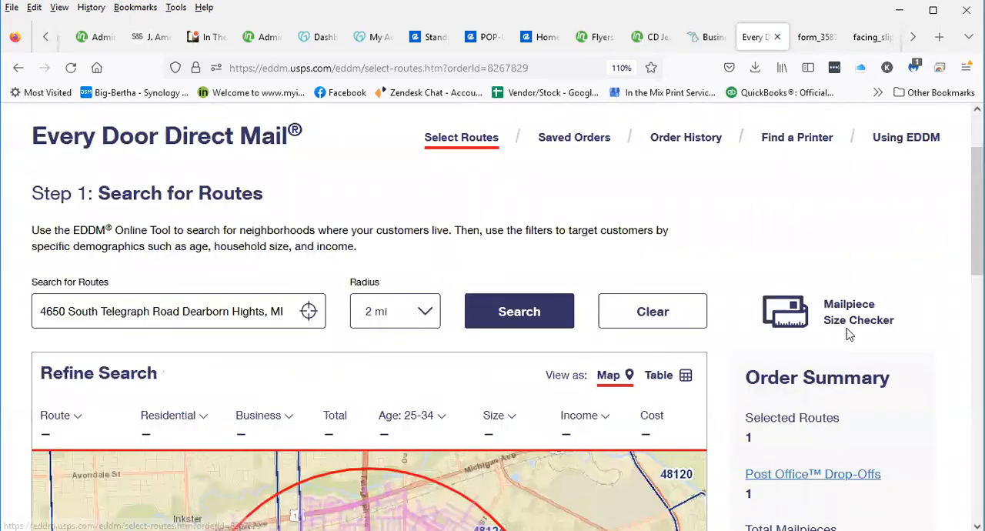
scroll(942, 351, down, 2)
scroll(957, 322, down, 2)
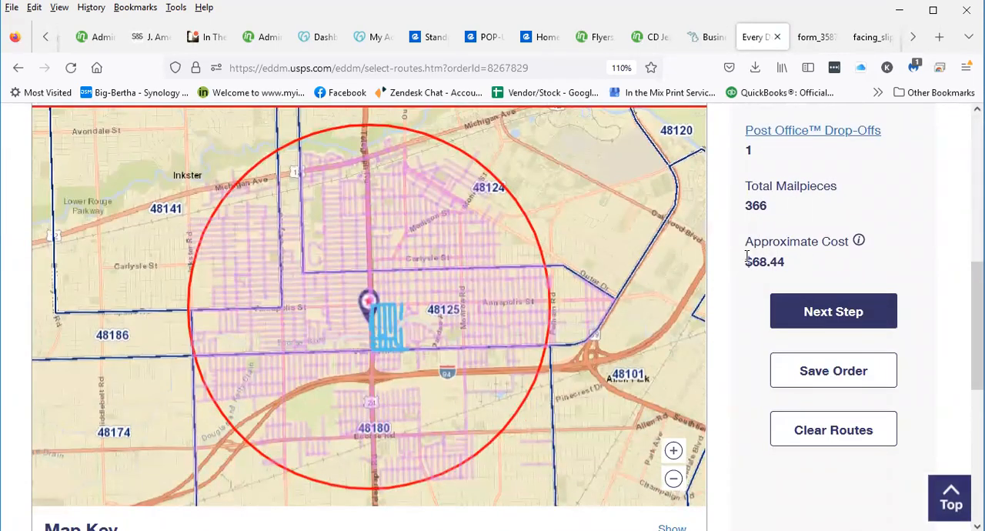
drag(745, 260, 843, 271)
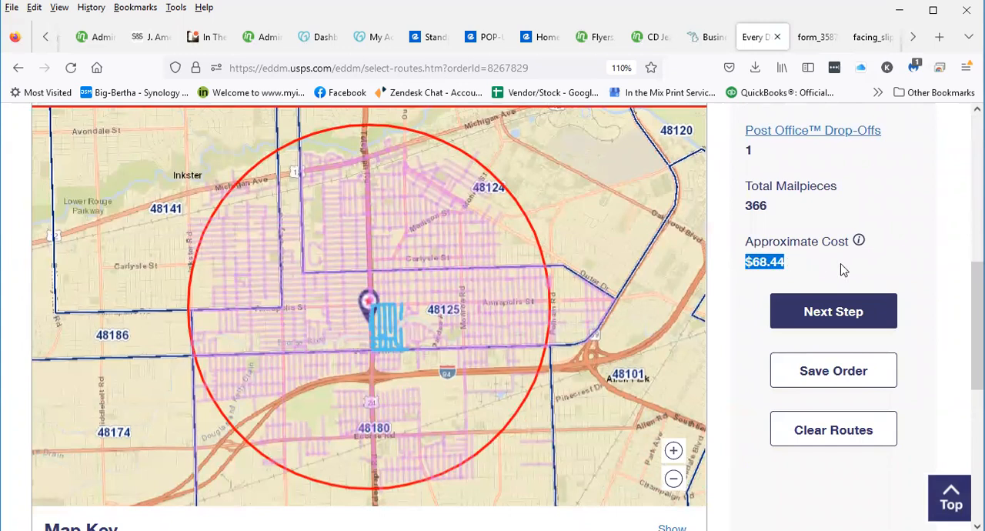
click(831, 308)
click(242, 236)
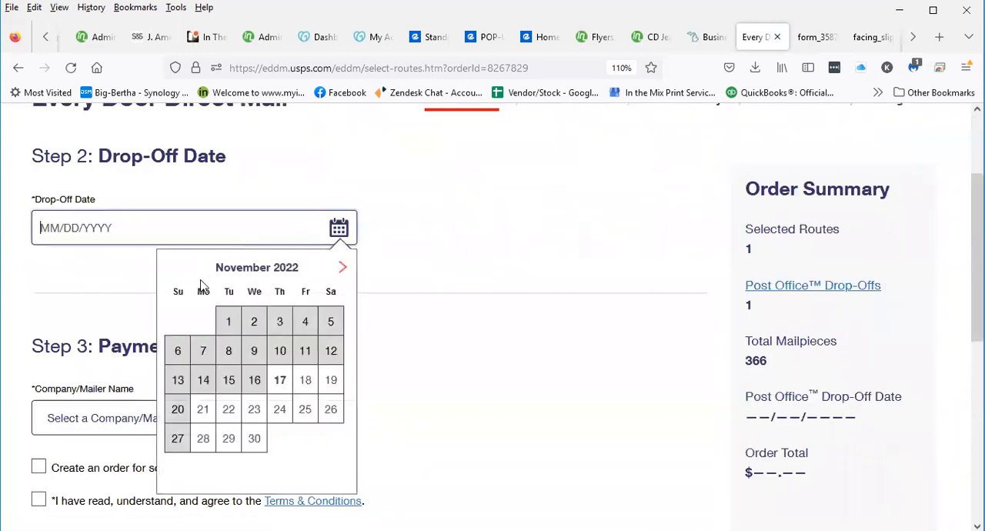
click(210, 408)
Agree to the Terms & Conditions and finalize the Dearborn order with Pay at Post Office
scroll(400, 357, down, 1)
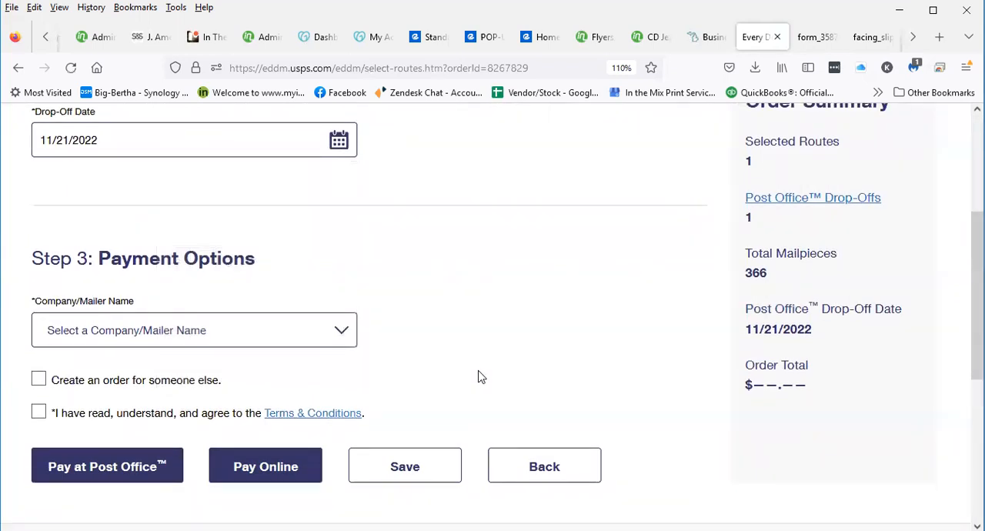
click(38, 413)
scroll(560, 354, down, 2)
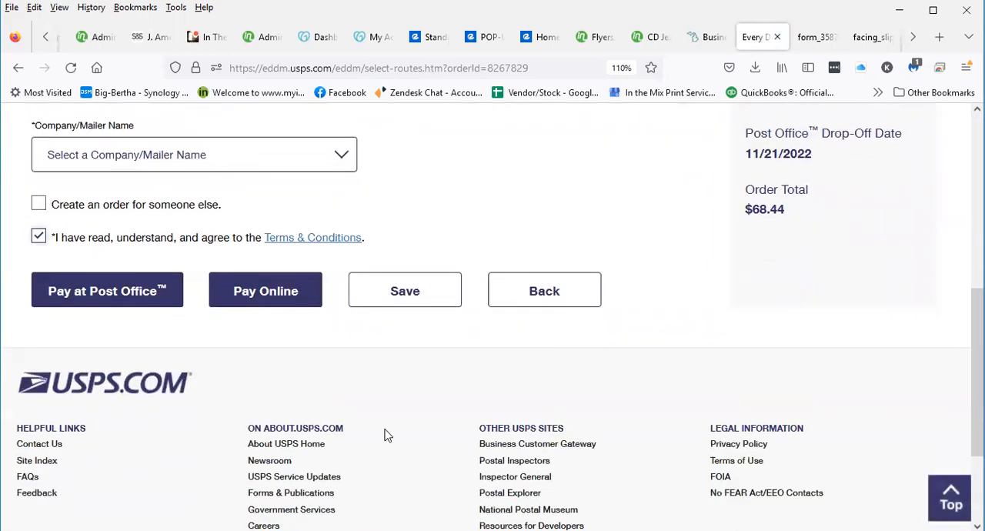
click(132, 294)
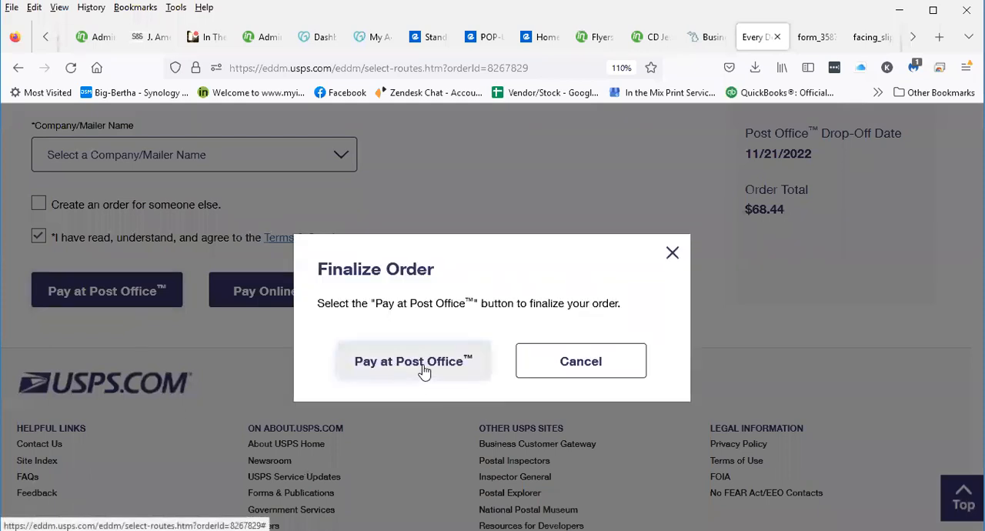
click(422, 371)
Check in the order confirmation how many facing slips bundles of 100 require for the Dearborn order
scroll(442, 392, down, 2)
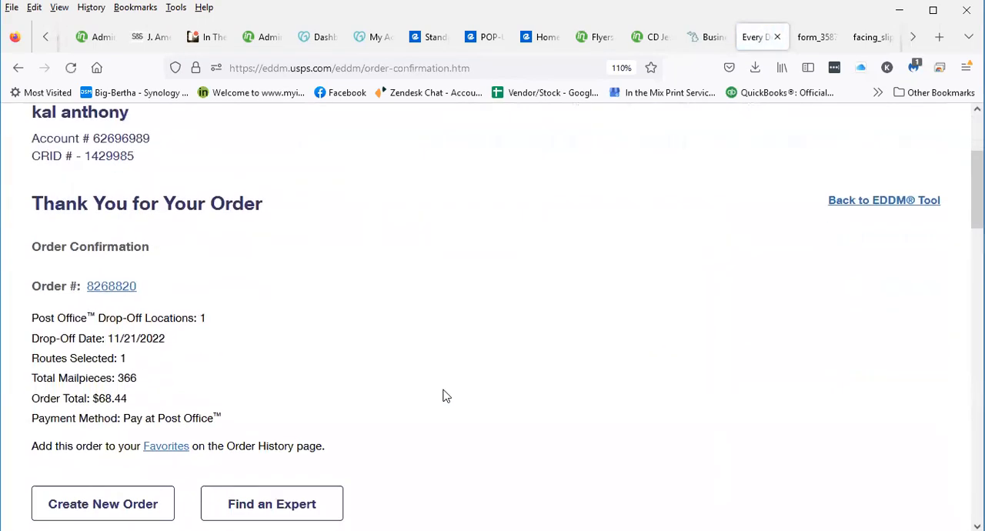
scroll(445, 396, down, 6)
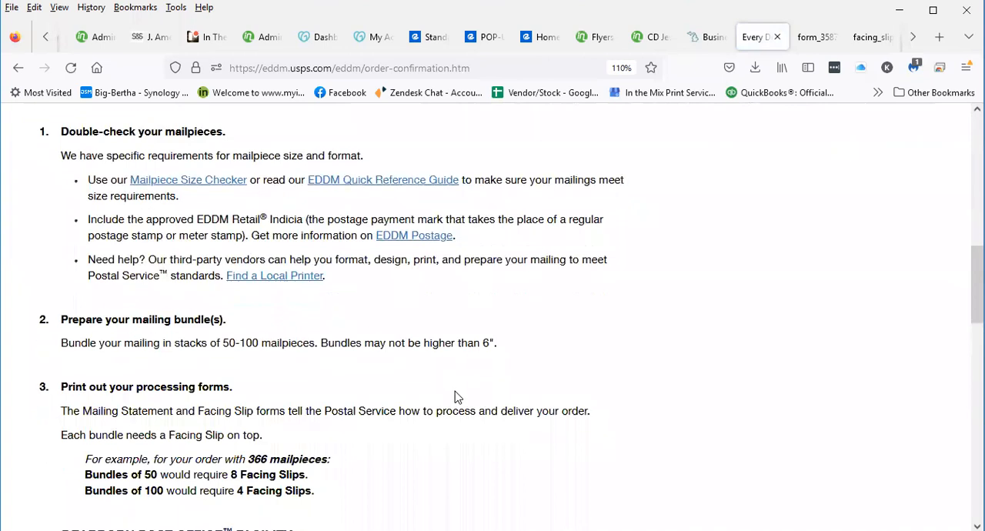
scroll(454, 392, down, 3)
drag(254, 222, 378, 224)
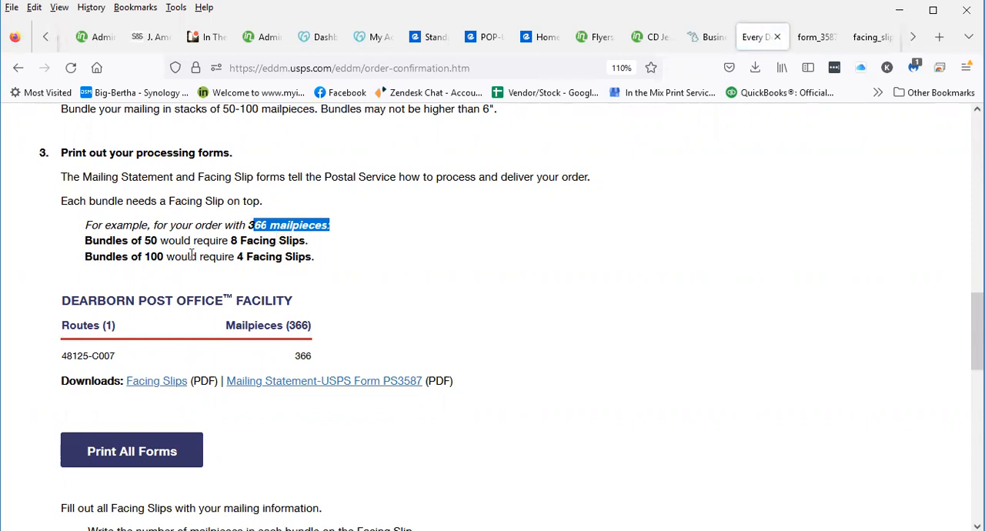
drag(236, 259, 318, 259)
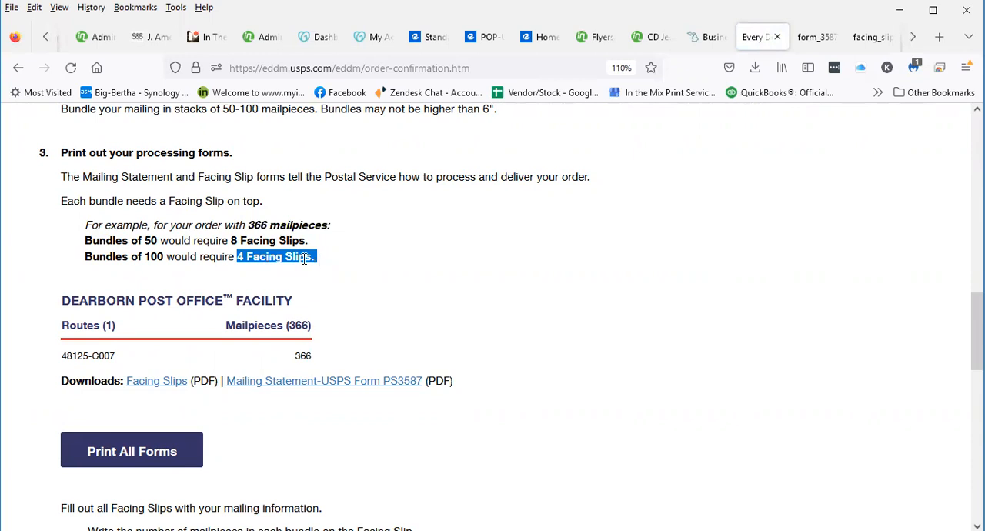
shift+click(149, 259)
click(385, 271)
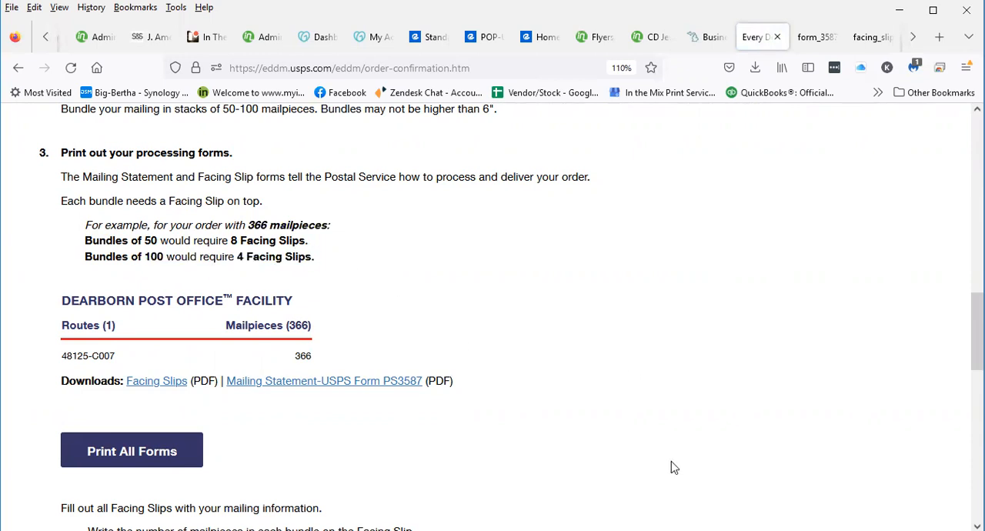
Open the Dearborn Post Office facility's facing slips and print 4 copies on the Brother HL-L2320D series printer
click(160, 381)
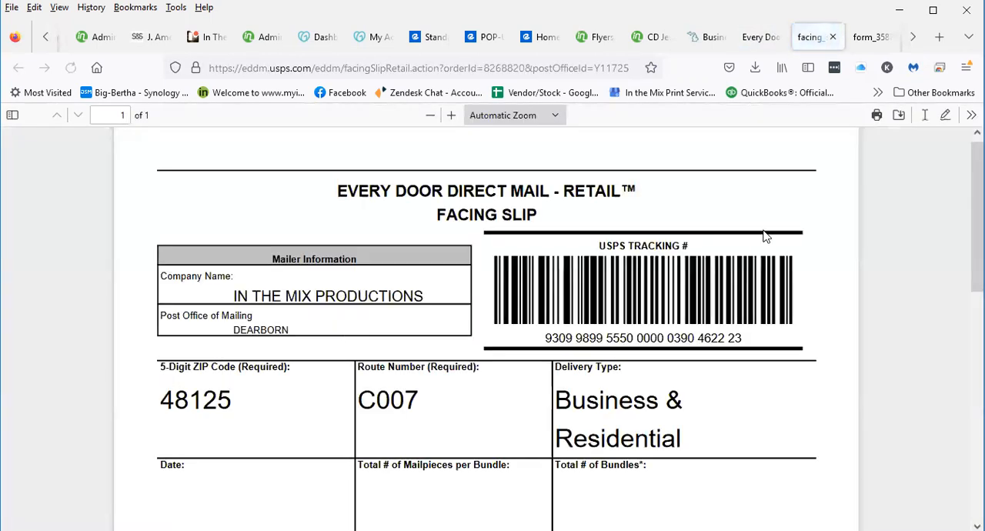
click(878, 115)
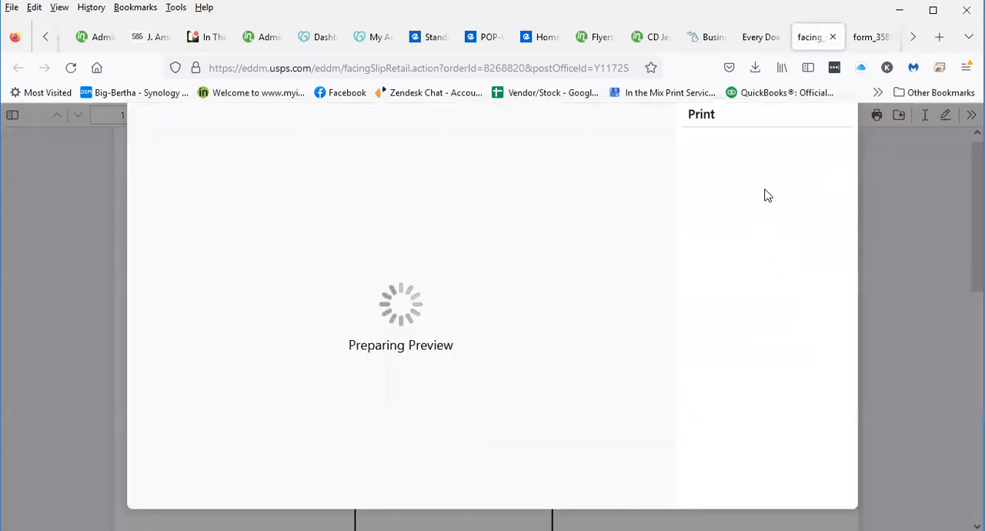
double_click(704, 211)
text(4)
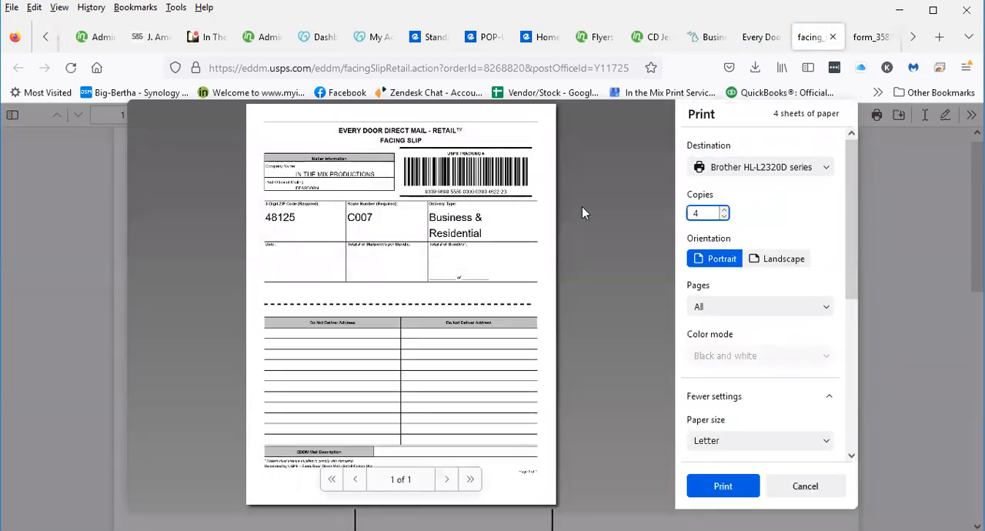
key(Return)
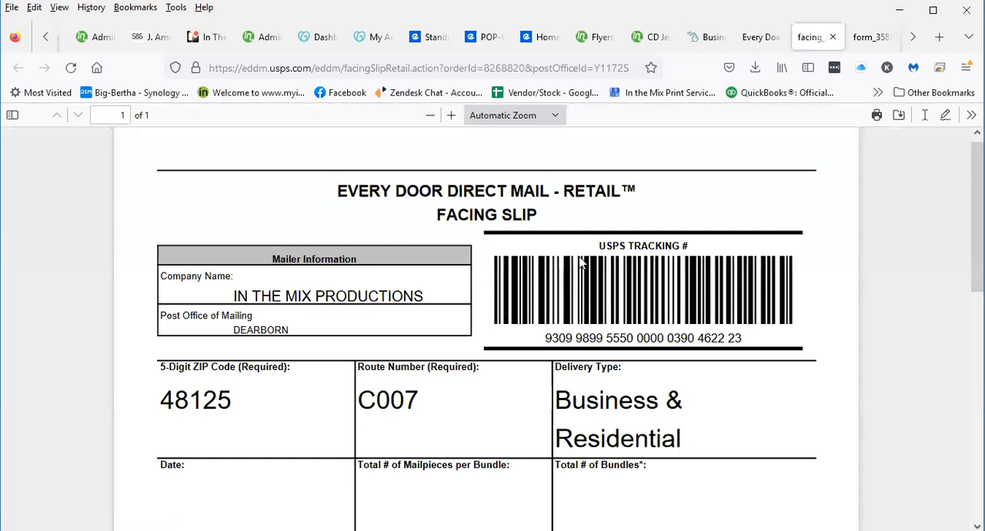
Return to the order confirmation, open the Dearborn facility's Mailing Statement (USPS Form PS3587) and print it
click(762, 37)
scroll(247, 374, down, 4)
scroll(247, 374, down, 10)
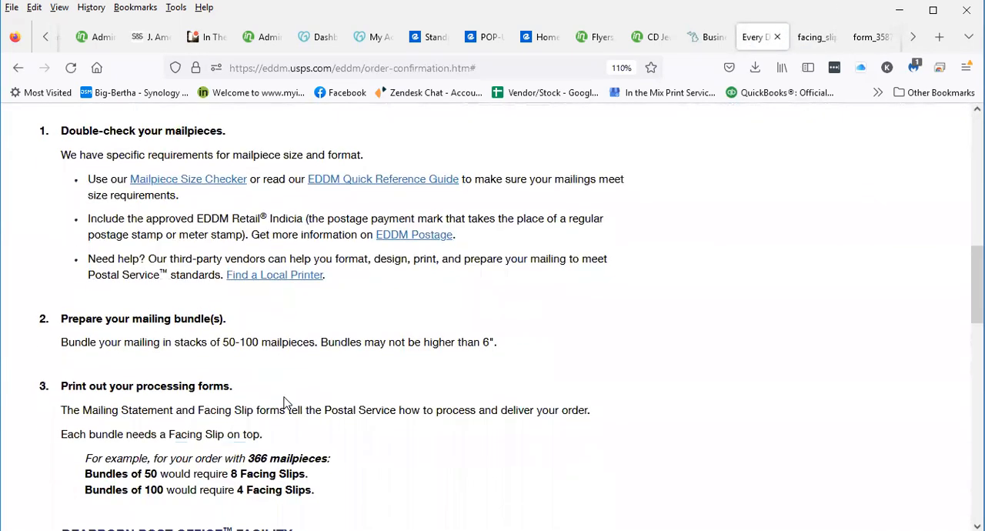
click(327, 296)
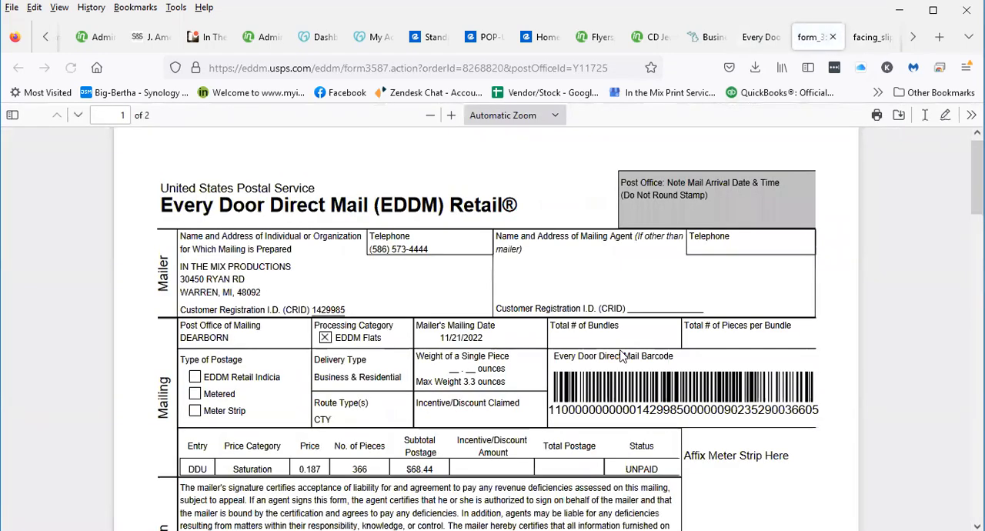
click(877, 116)
key(Return)
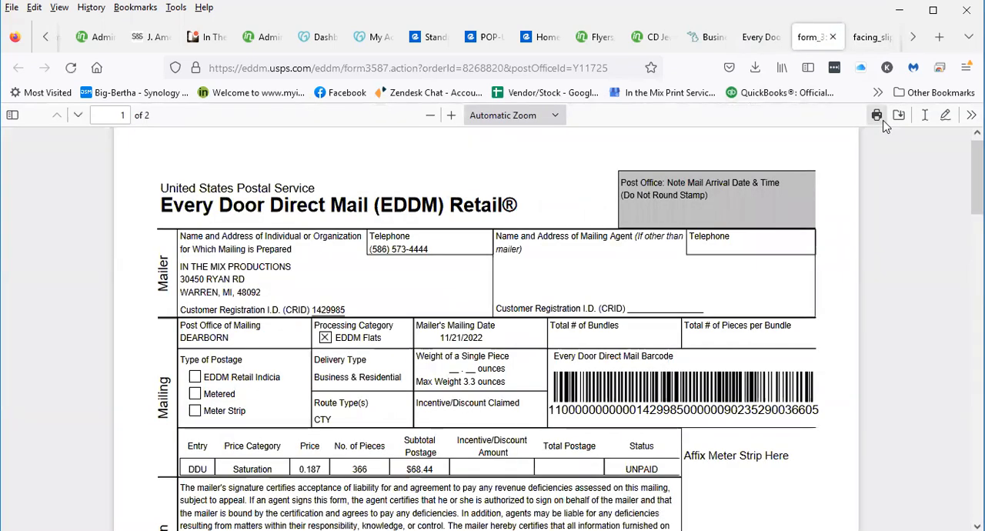
Return to the order confirmation, go back to the EDDM tool and open the saved orders list
click(760, 39)
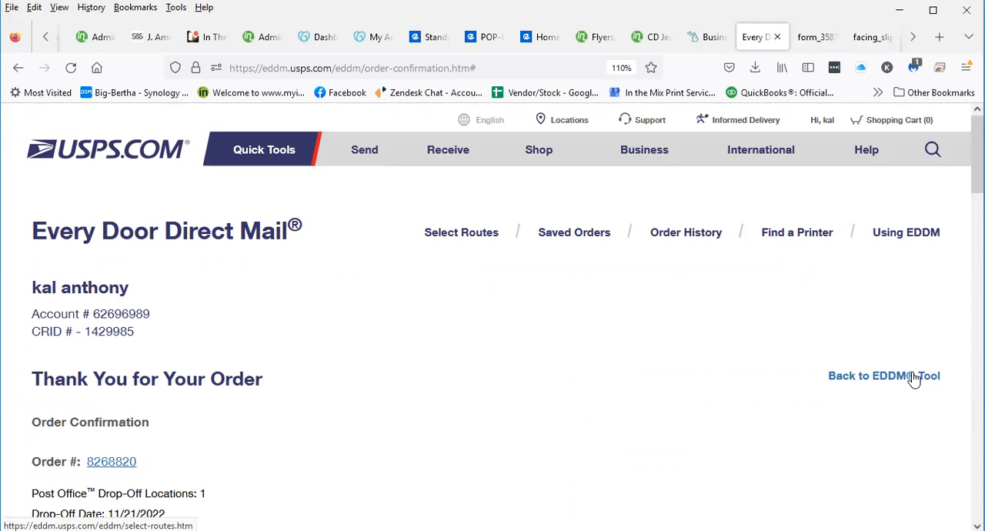
scroll(914, 379, down, 5)
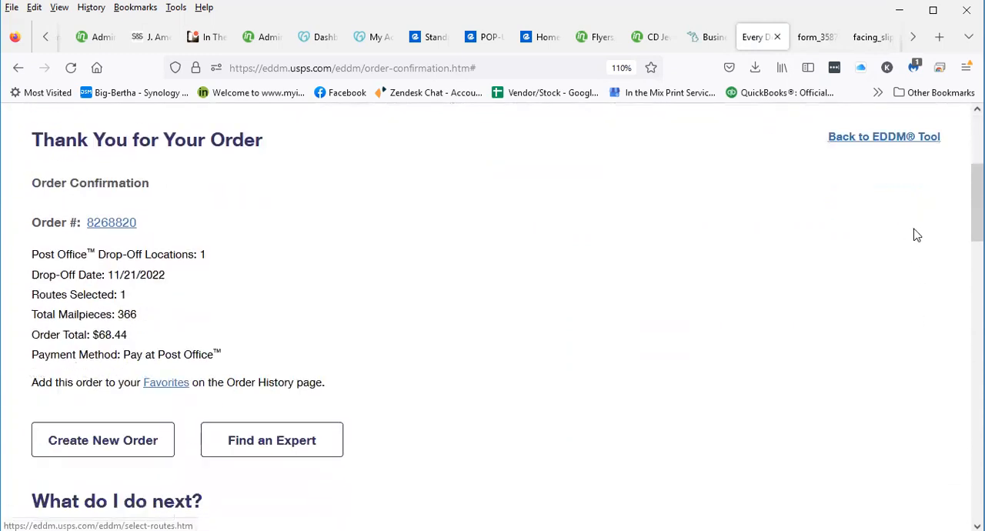
scroll(916, 235, down, 2)
scroll(914, 235, up, 7)
click(914, 211)
scroll(407, 330, down, 5)
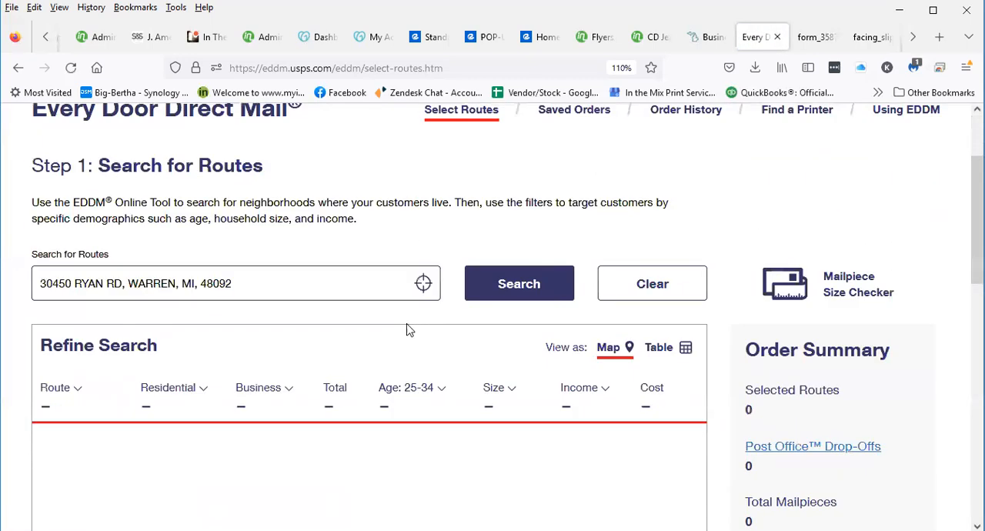
scroll(338, 189, up, 3)
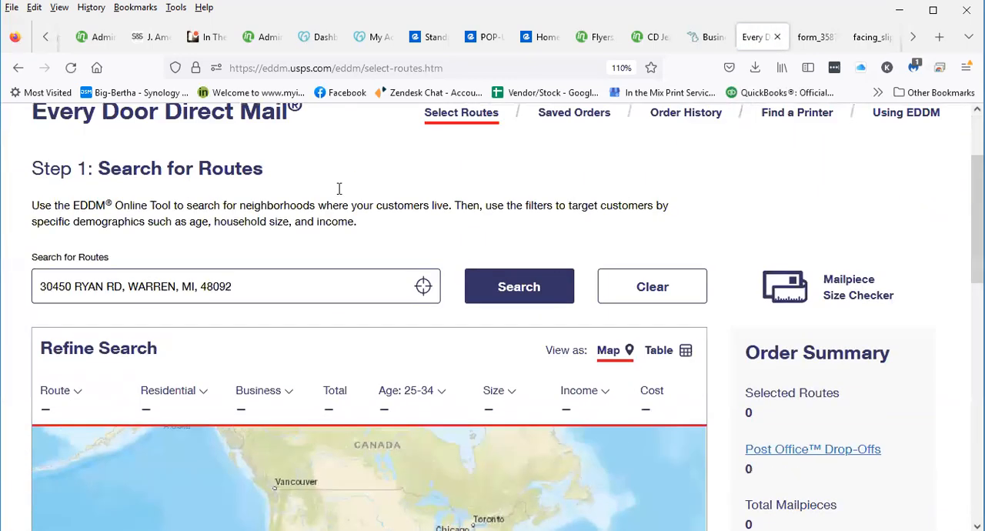
scroll(338, 194, up, 1)
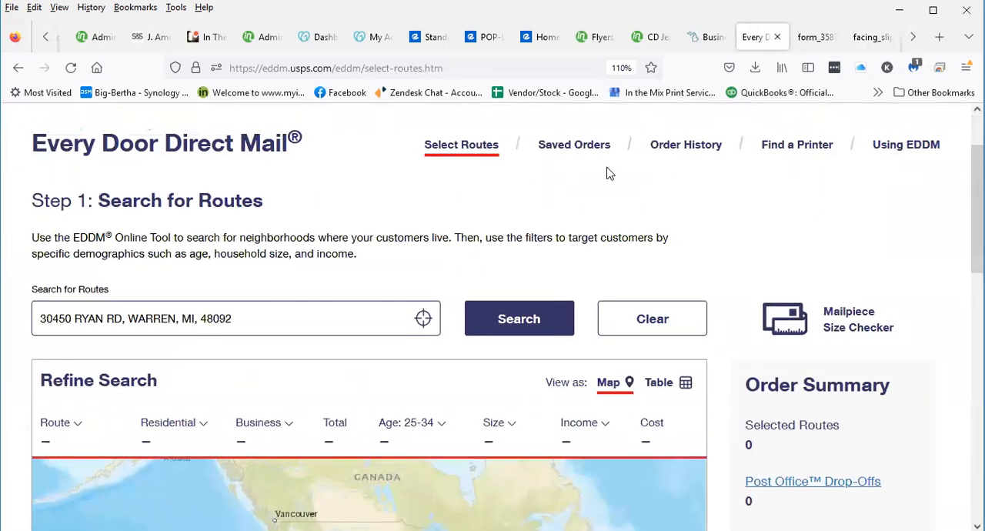
click(566, 146)
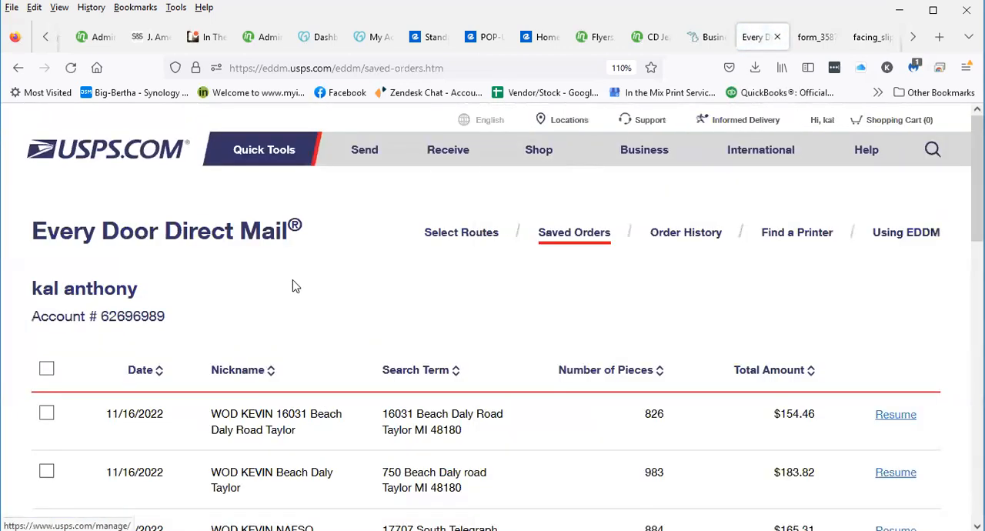
Resume the 826-piece Taylor order from the saved orders and acknowledge the price and route changes notice
scroll(296, 285, down, 4)
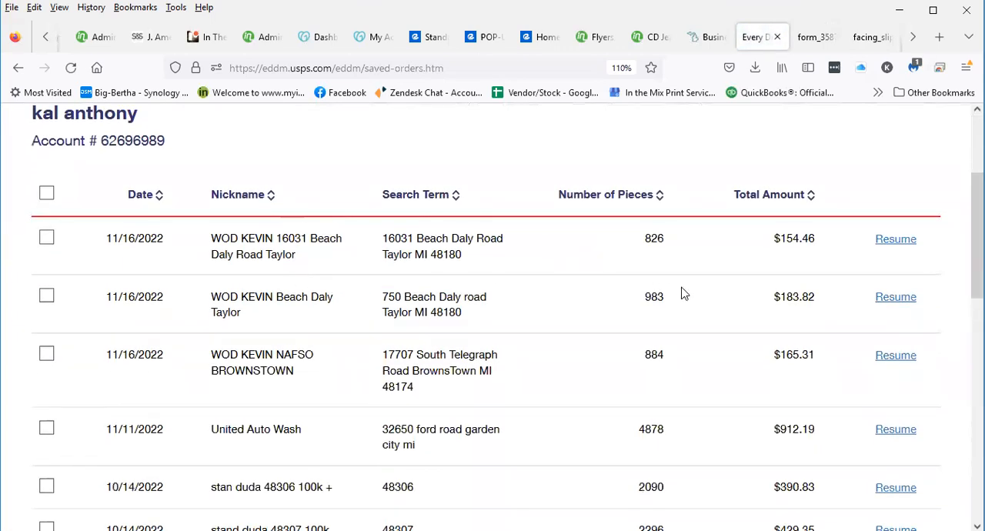
scroll(268, 321, down, 2)
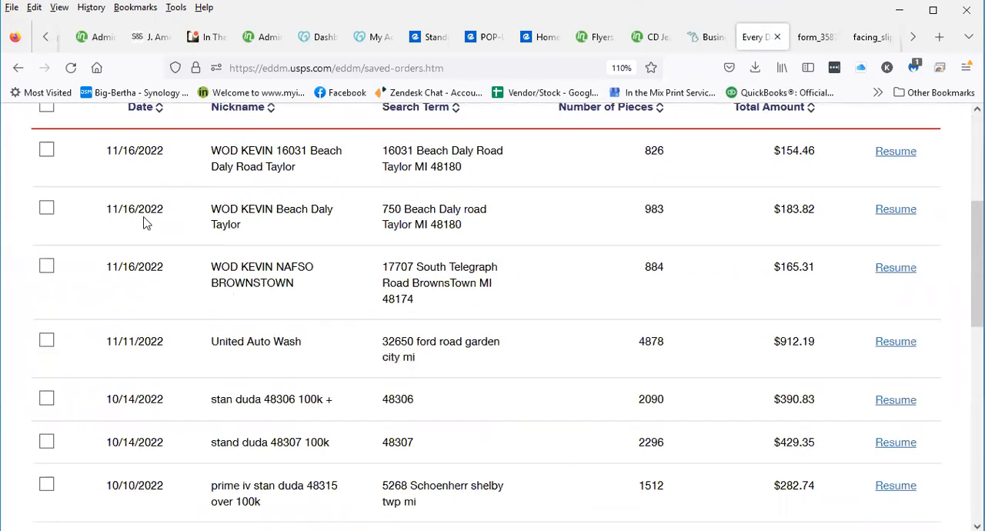
click(48, 156)
click(907, 154)
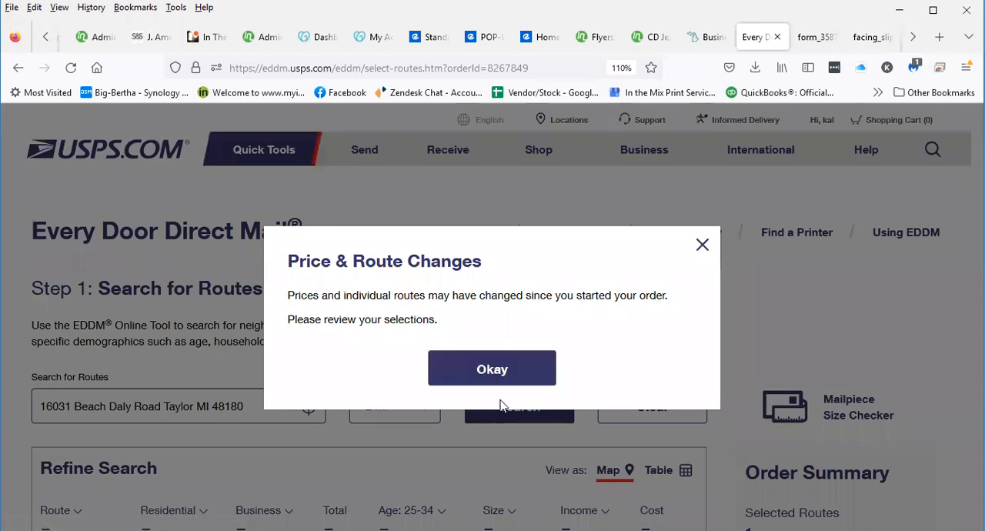
click(491, 369)
Review the Taylor order's selected route and continue to its drop-off date and payment options
scroll(519, 381, down, 2)
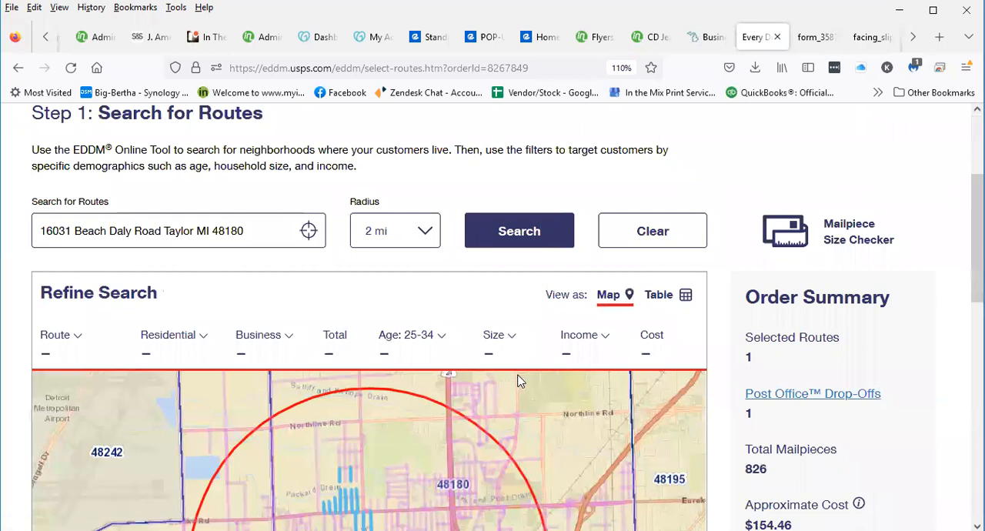
scroll(477, 295, down, 3)
scroll(426, 282, down, 2)
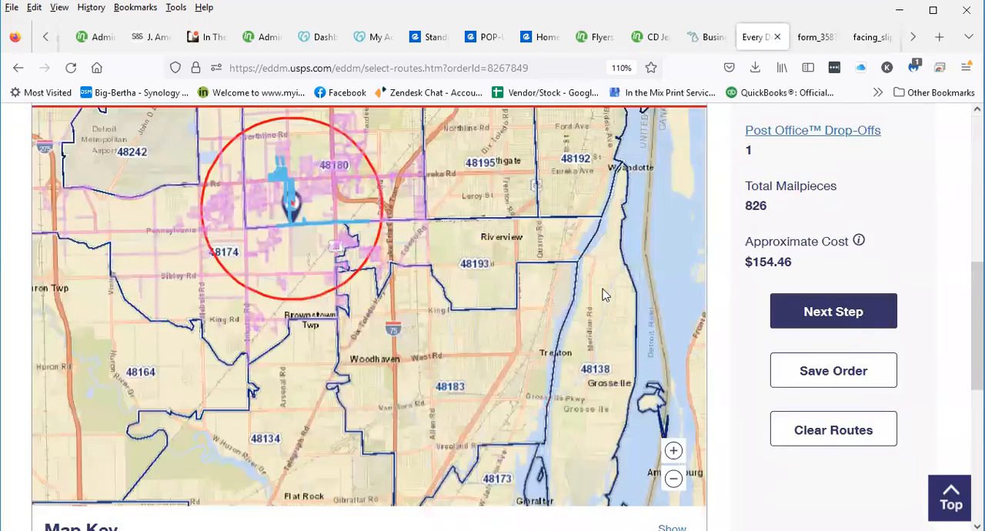
click(833, 313)
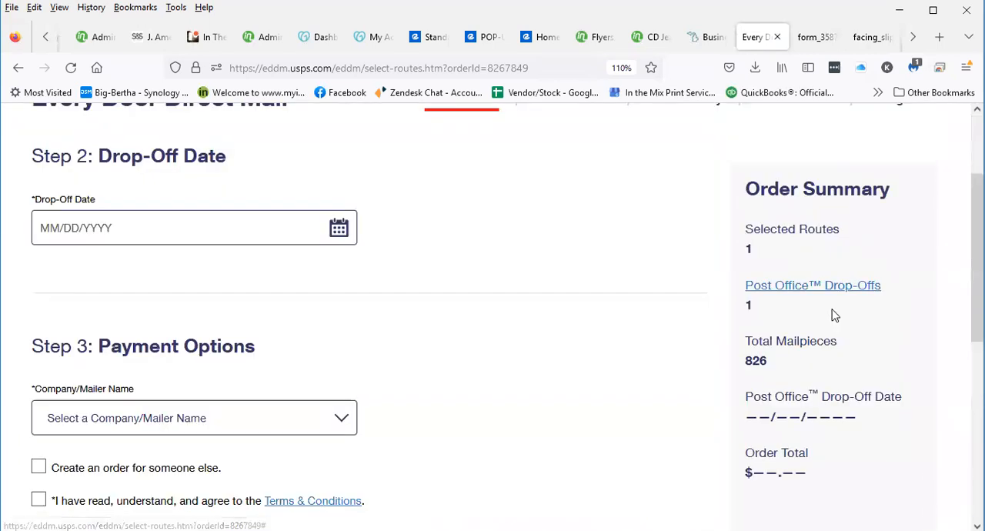
scroll(125, 266, down, 3)
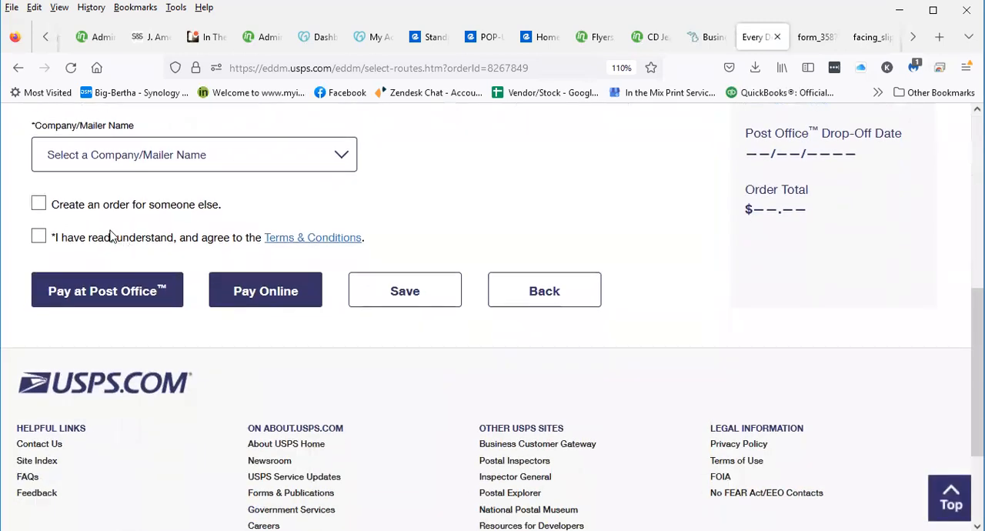
Agree to the Terms & Conditions for the Taylor order and try to submit it with Pay at Post Office
scroll(123, 232, up, 1)
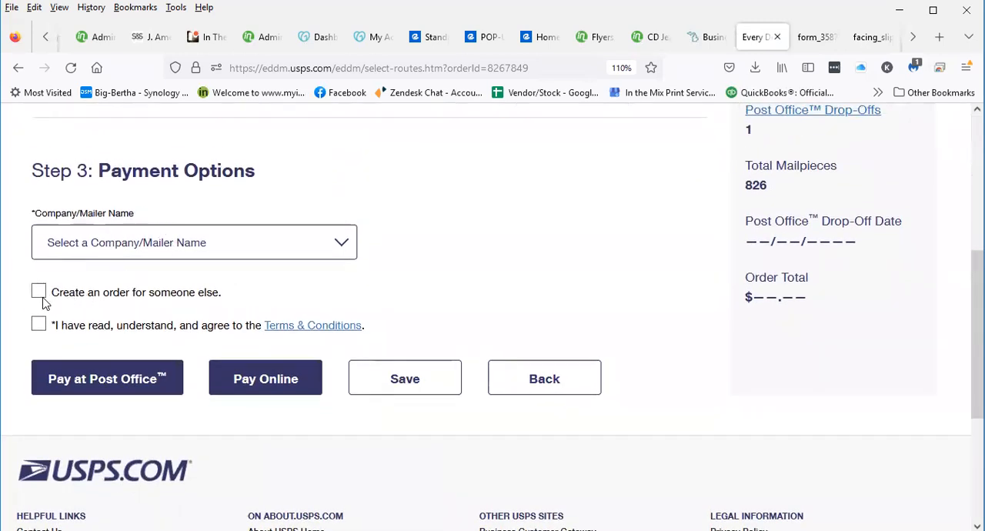
click(36, 322)
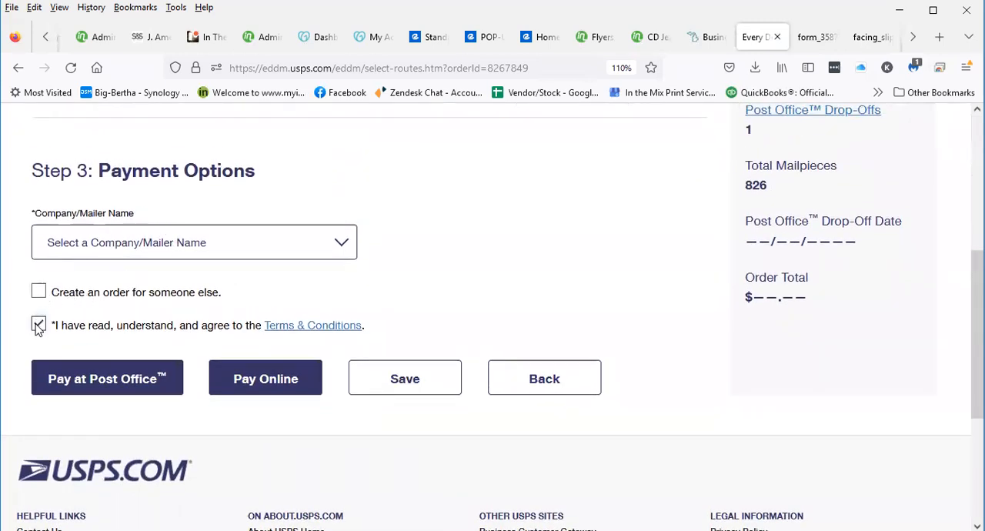
click(84, 378)
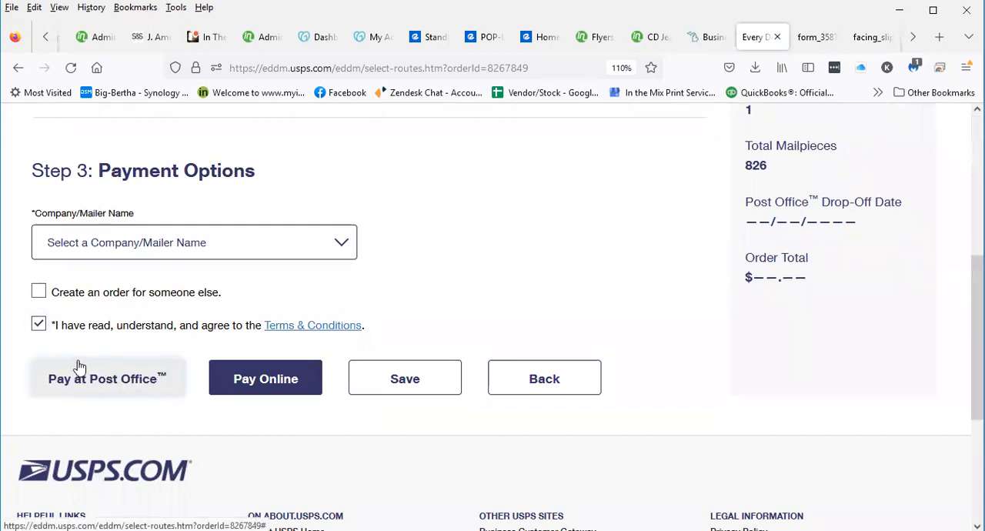
click(63, 382)
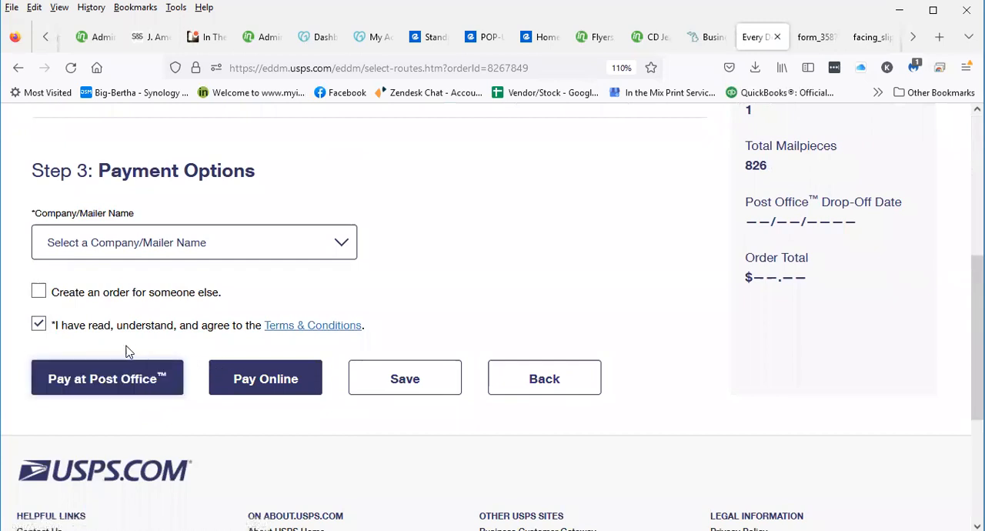
click(107, 389)
Set the Taylor order's drop-off date to 11/21/2022
scroll(108, 389, up, 3)
click(182, 223)
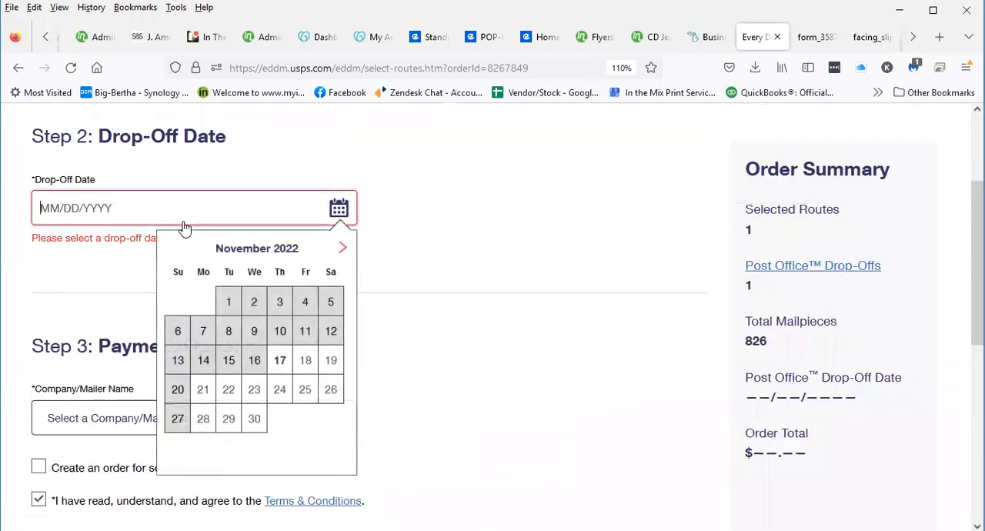
click(202, 391)
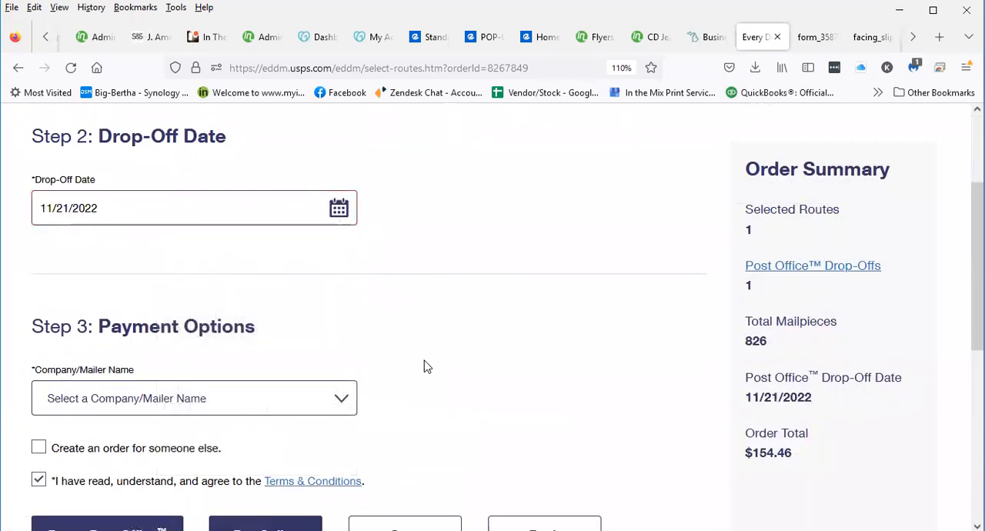
Submit the Taylor order with Pay at Post Office as the payment method and finalize it
scroll(309, 396, down, 3)
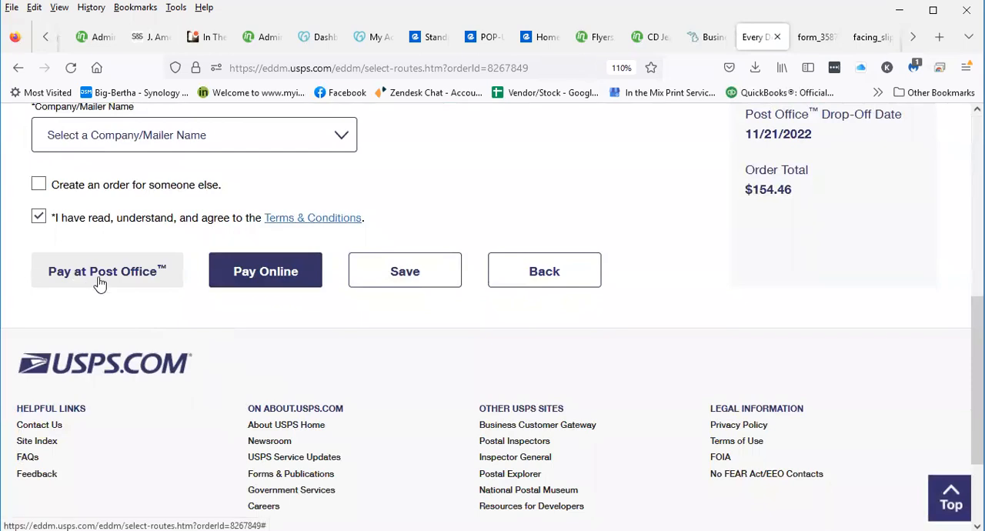
click(98, 282)
scroll(99, 282, up, 3)
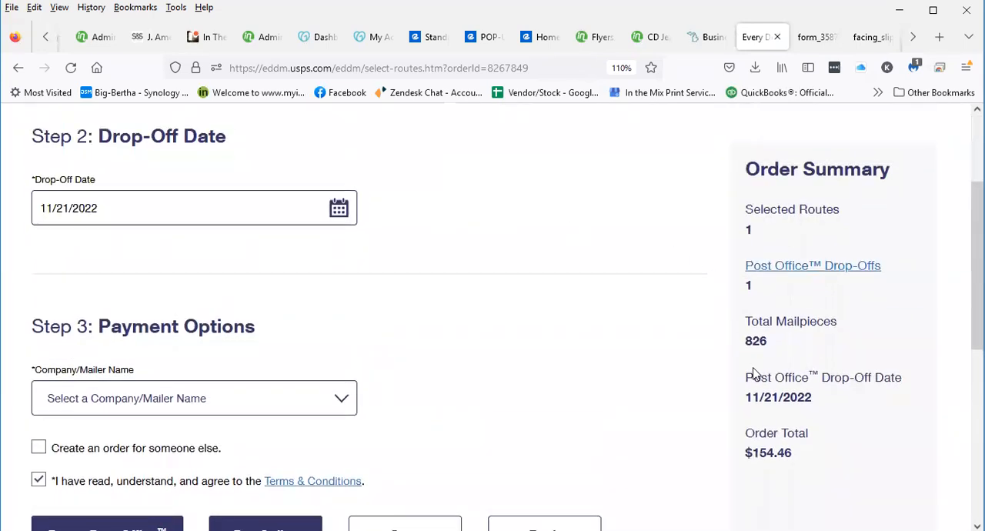
scroll(530, 374, down, 2)
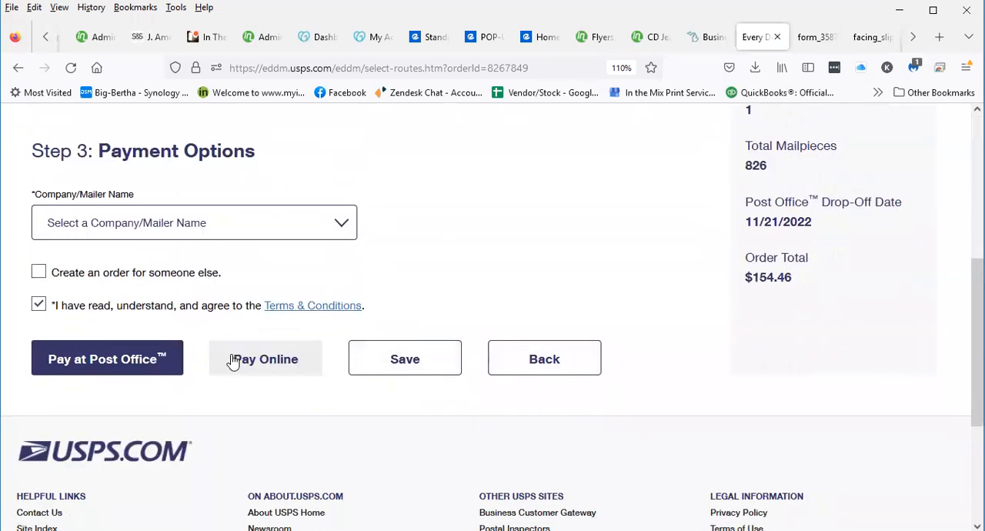
click(109, 358)
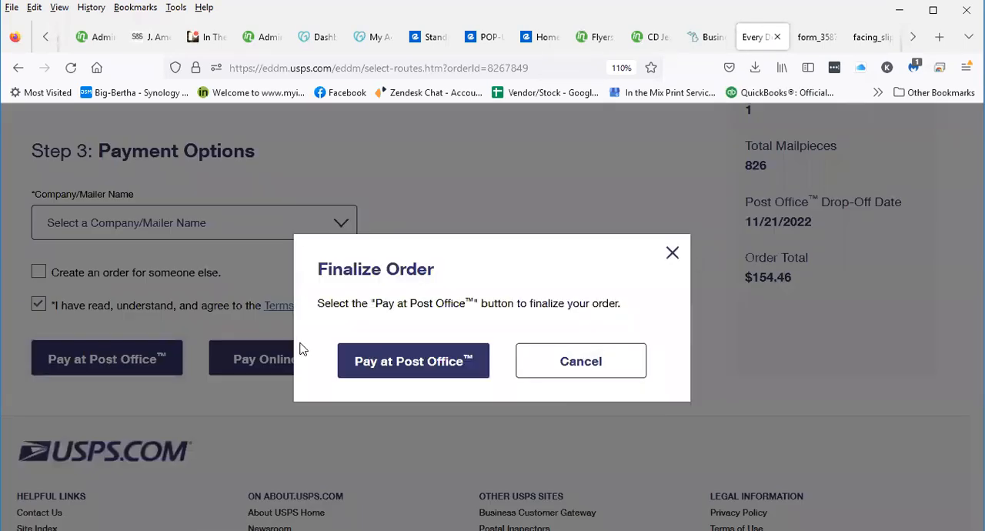
click(370, 360)
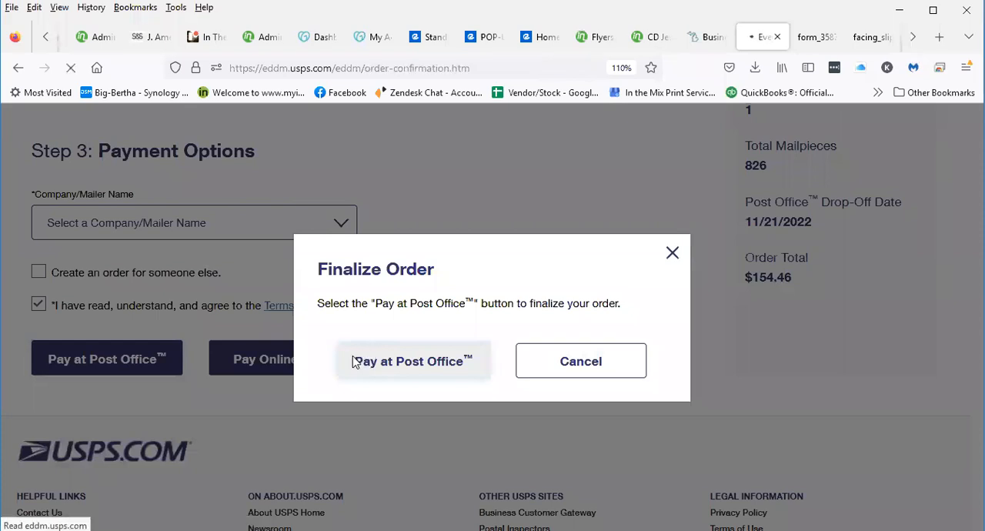
Open the Taylor facility's Facing Slips from the order confirmation and print 9 copies
scroll(344, 318, down, 2)
scroll(344, 318, down, 2)
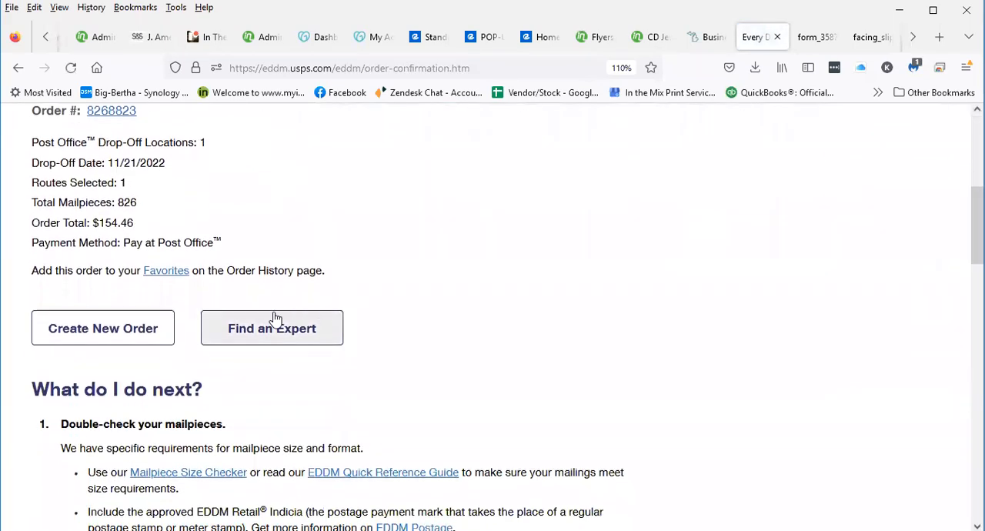
scroll(224, 447, down, 9)
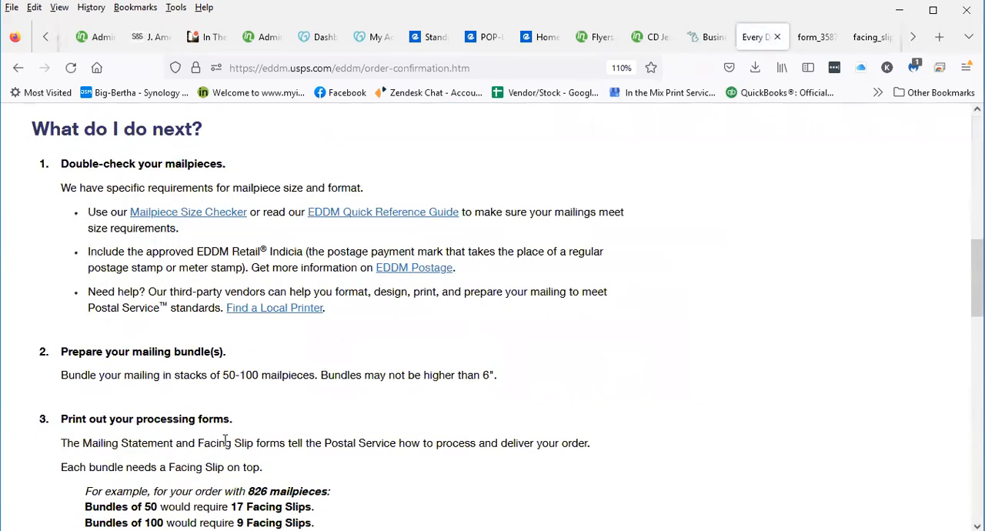
scroll(184, 416, down, 1)
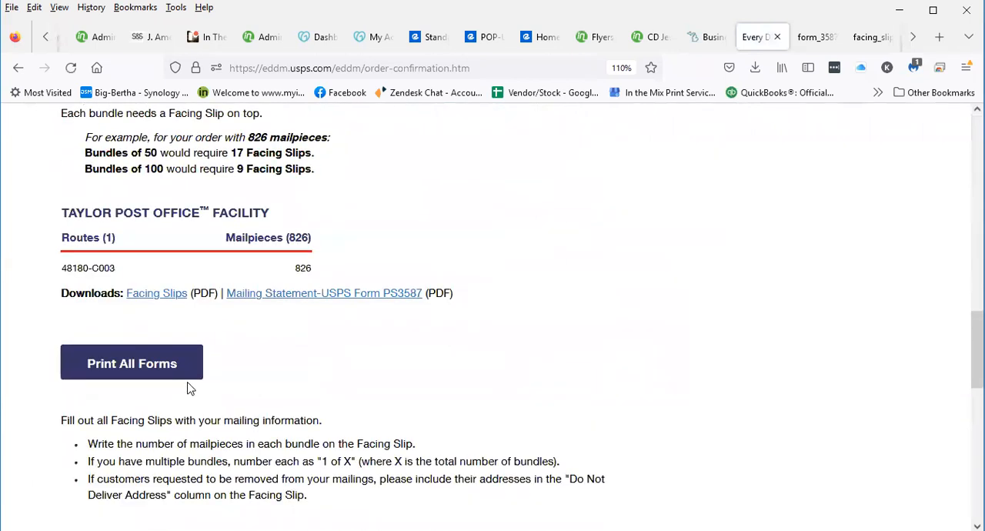
click(145, 292)
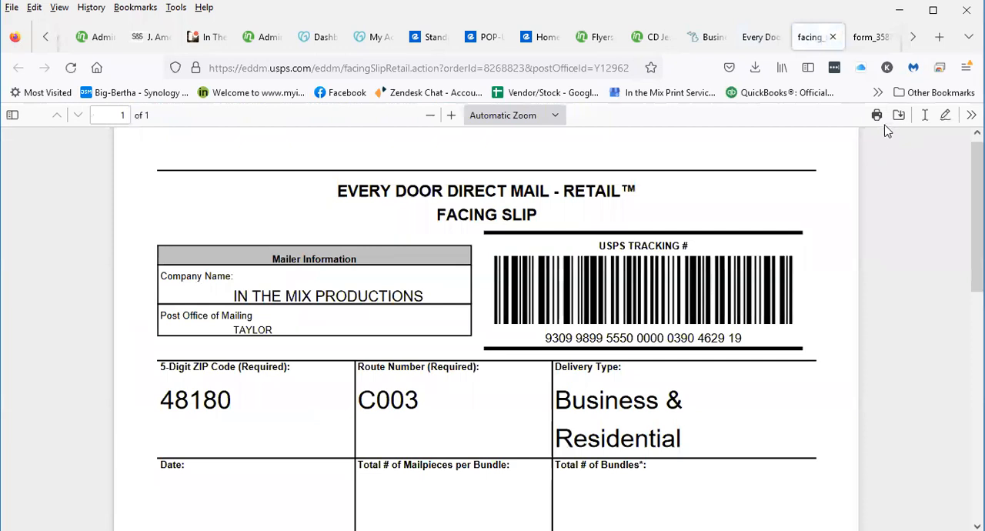
click(874, 117)
click(699, 211)
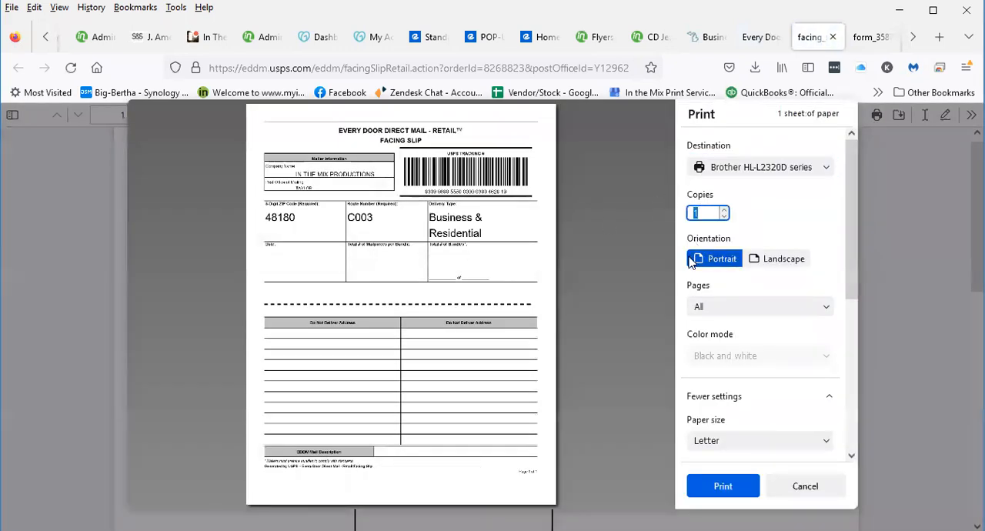
text(9)
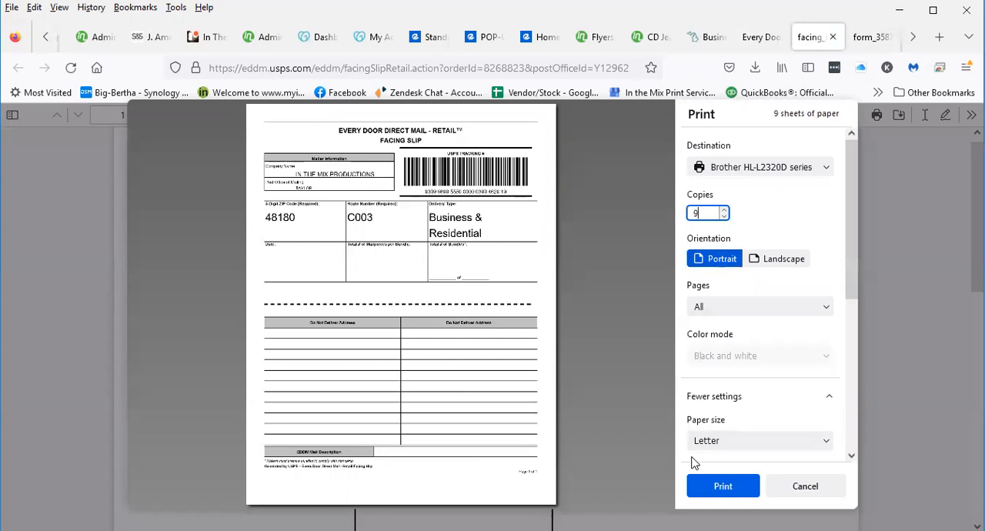
click(697, 485)
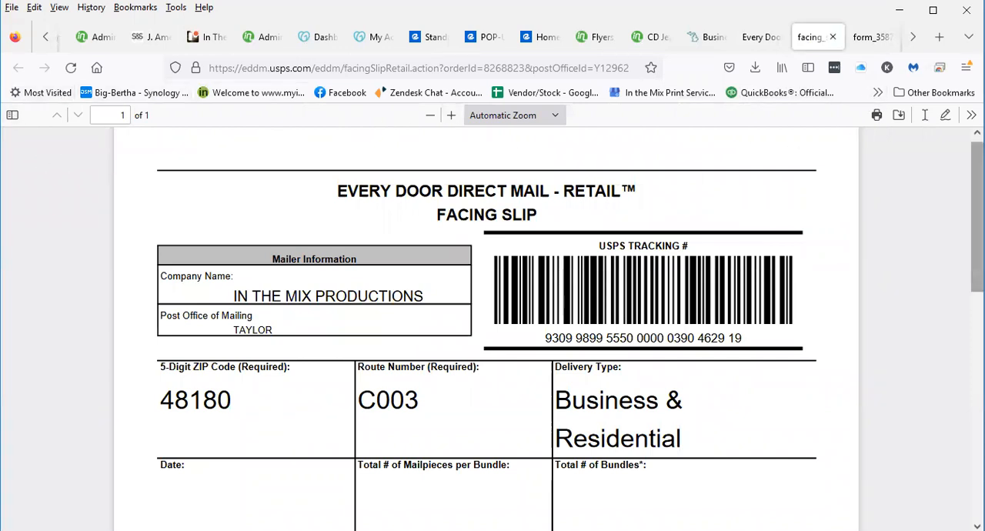
drag(977, 246, 977, 240)
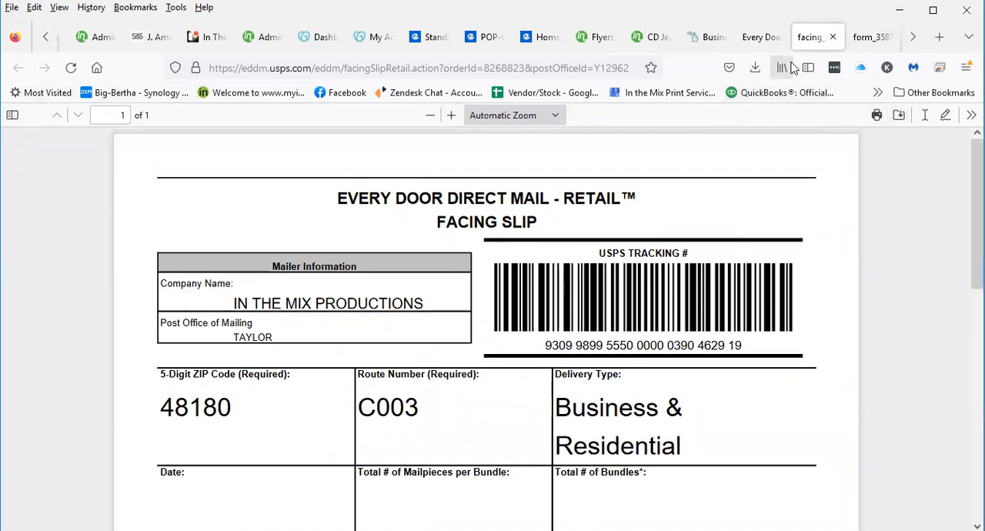
Return to the order confirmation, open the Taylor facility's Mailing Statement (USPS Form PS3587) and print one copy
click(773, 39)
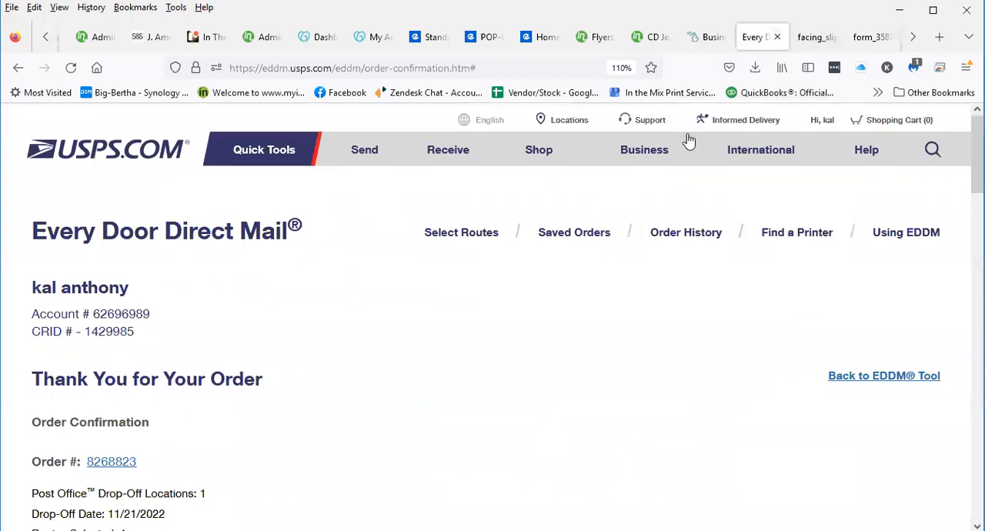
scroll(600, 370, down, 12)
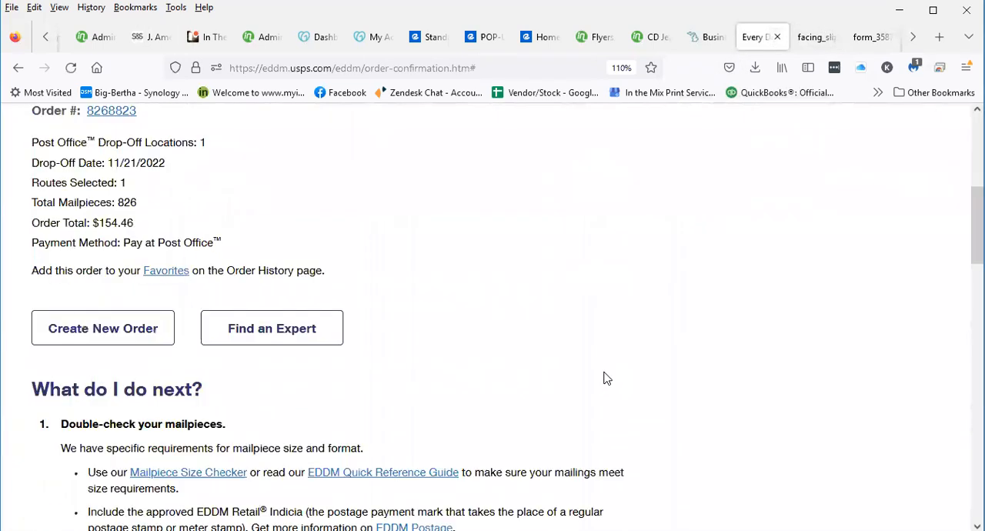
scroll(580, 399, down, 9)
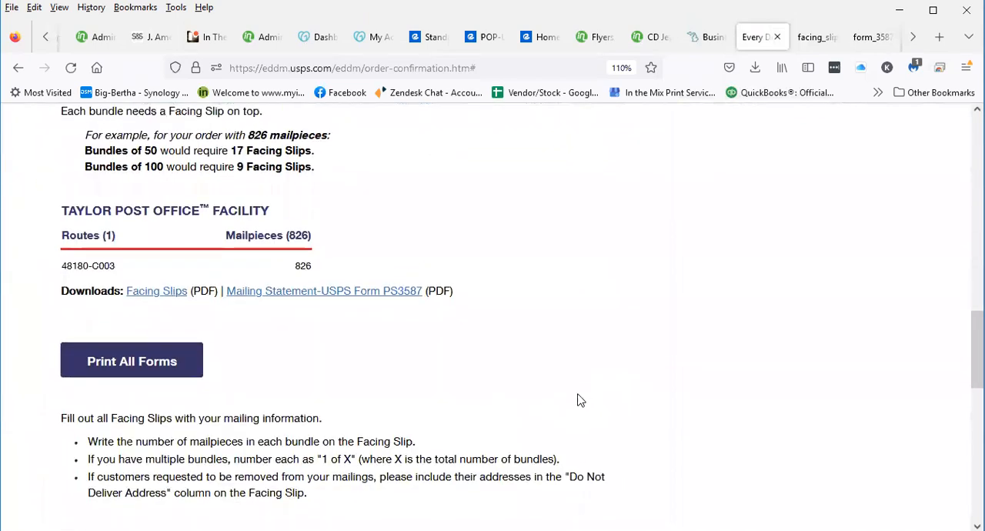
scroll(581, 400, up, 2)
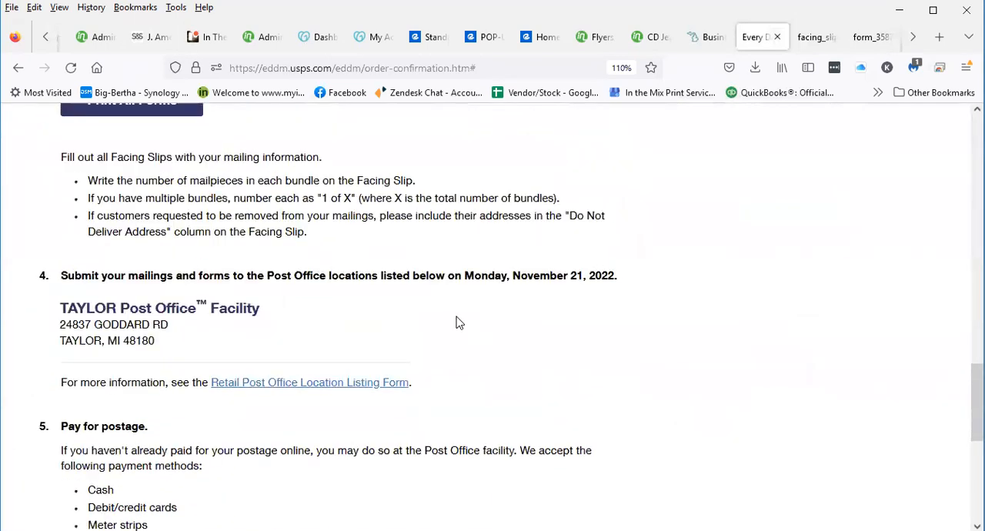
scroll(453, 331, up, 5)
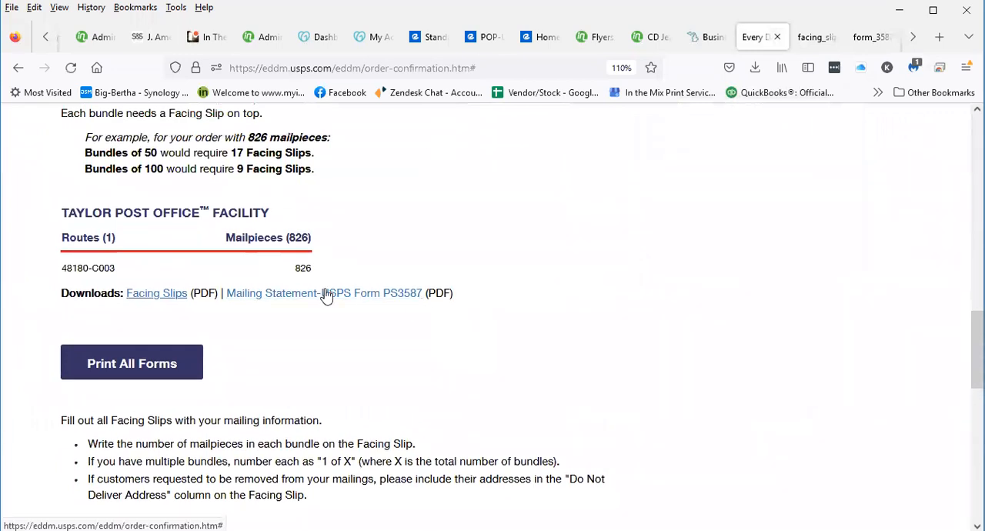
click(325, 293)
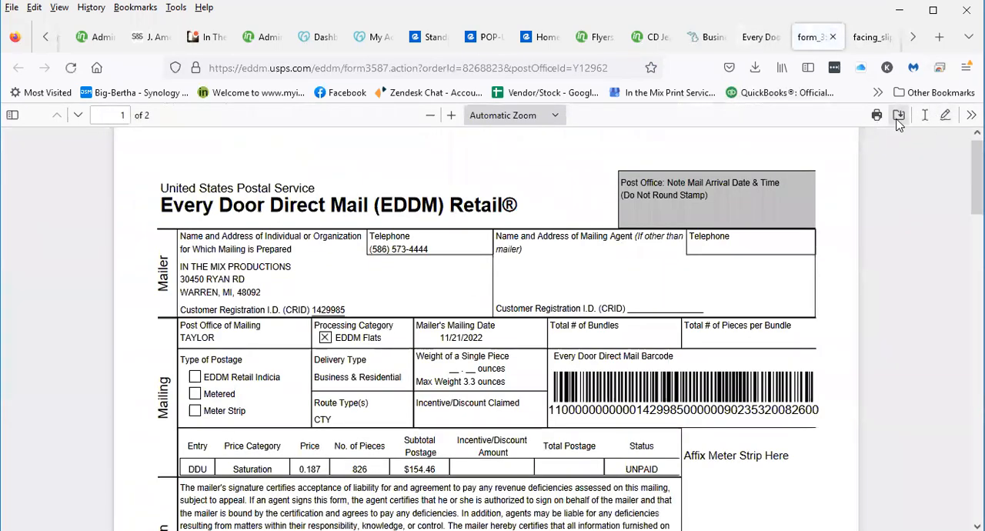
click(876, 114)
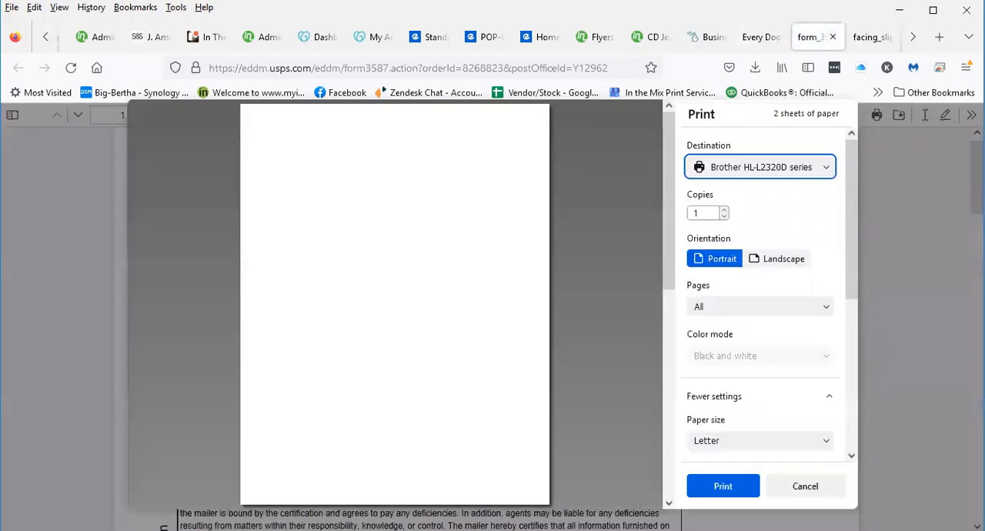
click(723, 485)
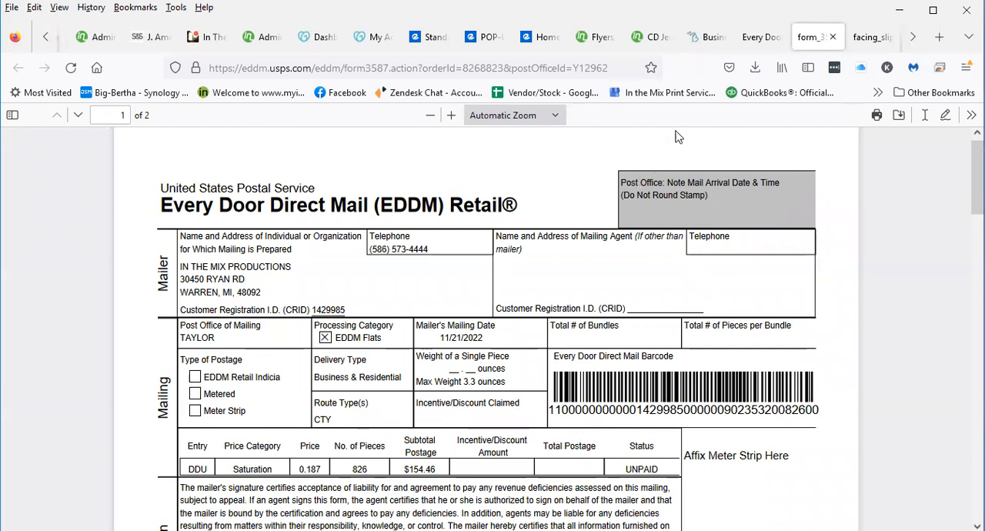
Go back to the Taylor order confirmation and open the saved orders list from there
click(729, 37)
click(743, 37)
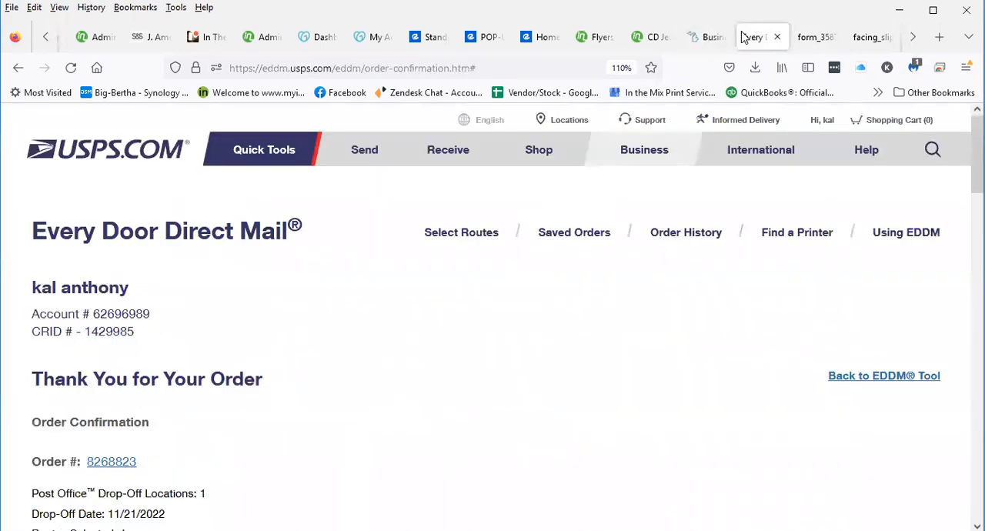
scroll(334, 343, down, 4)
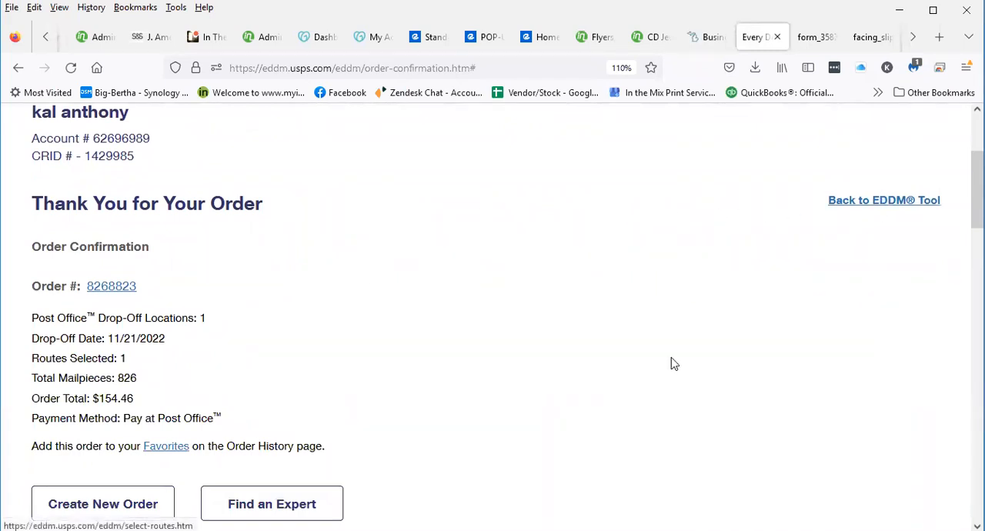
scroll(658, 443, up, 4)
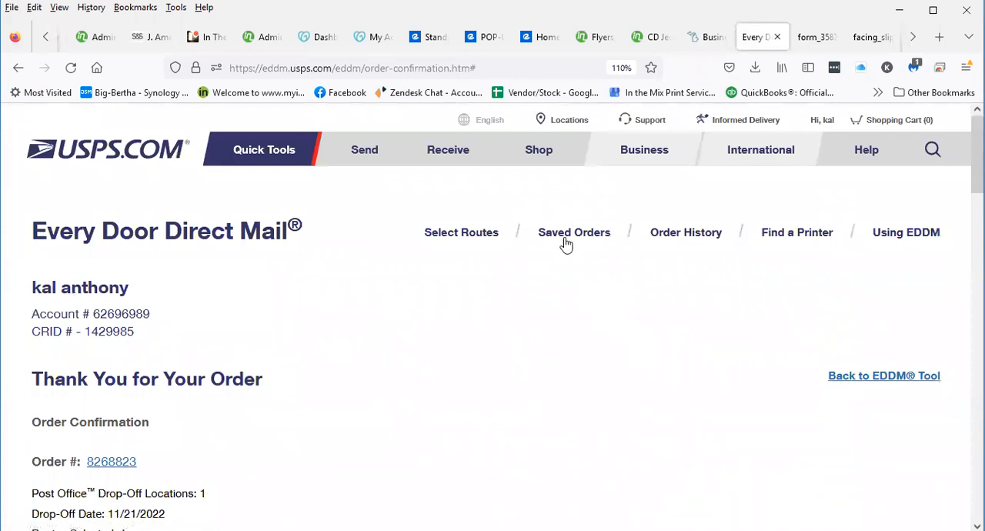
click(568, 240)
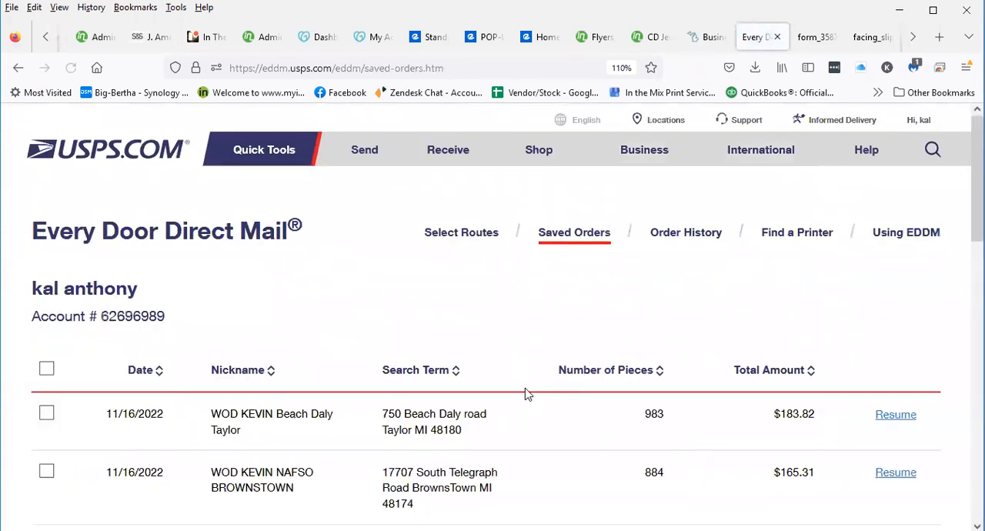
scroll(508, 389, down, 3)
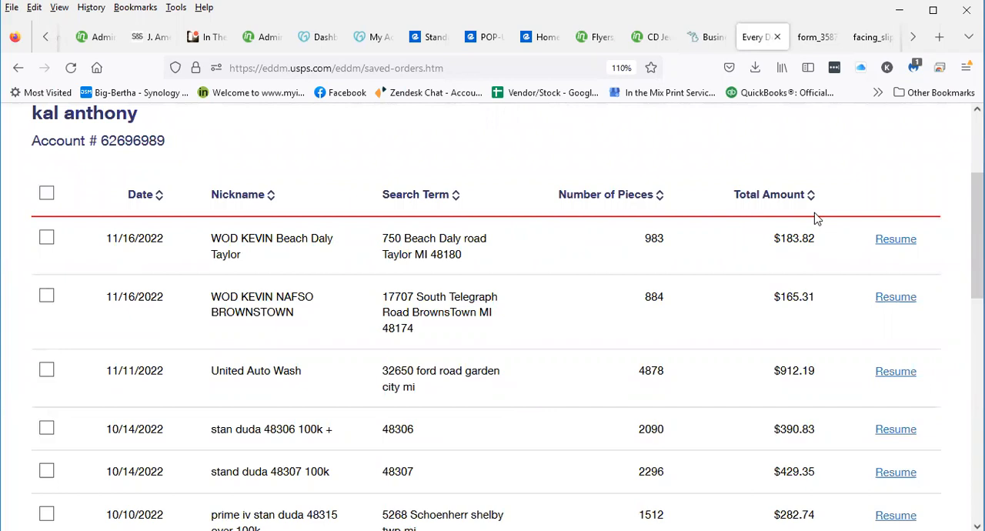
click(904, 245)
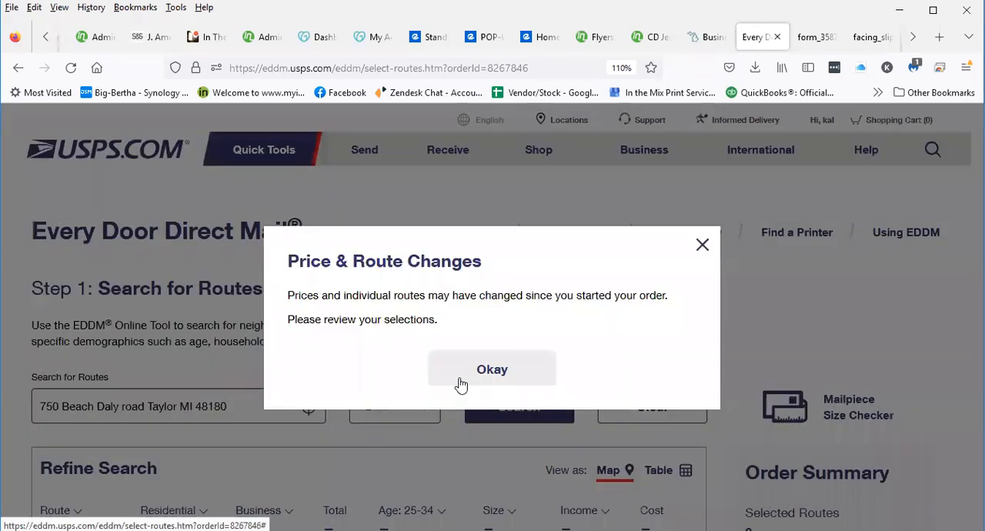
click(458, 384)
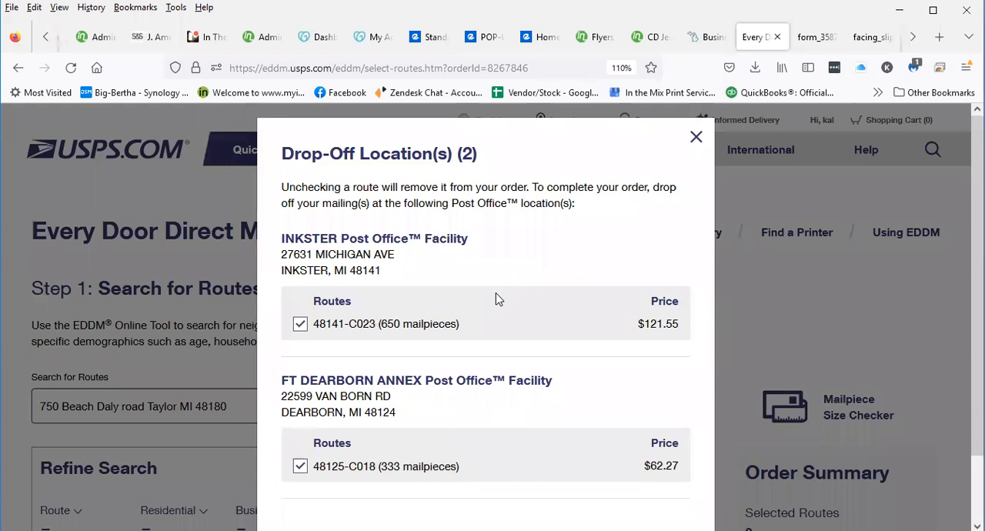
scroll(497, 299, down, 1)
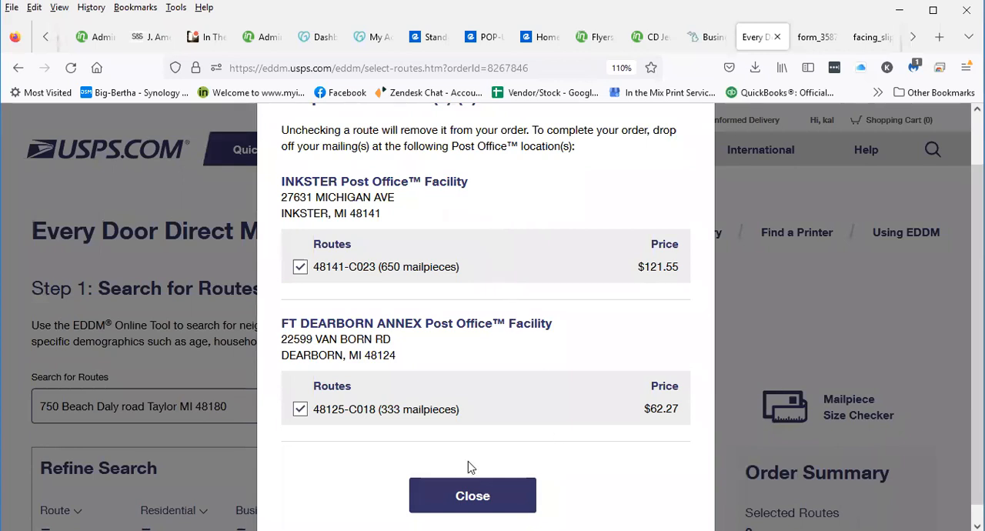
scroll(468, 462, down, 1)
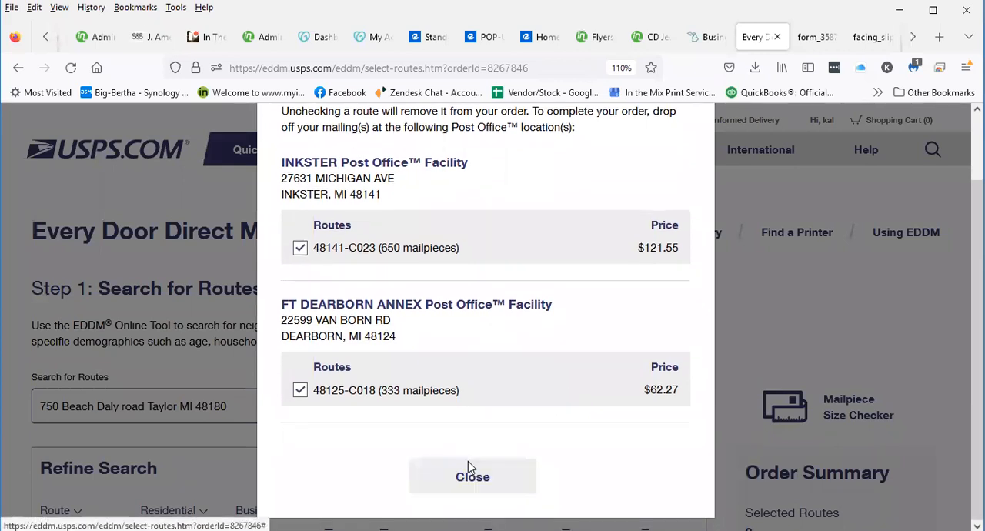
click(432, 468)
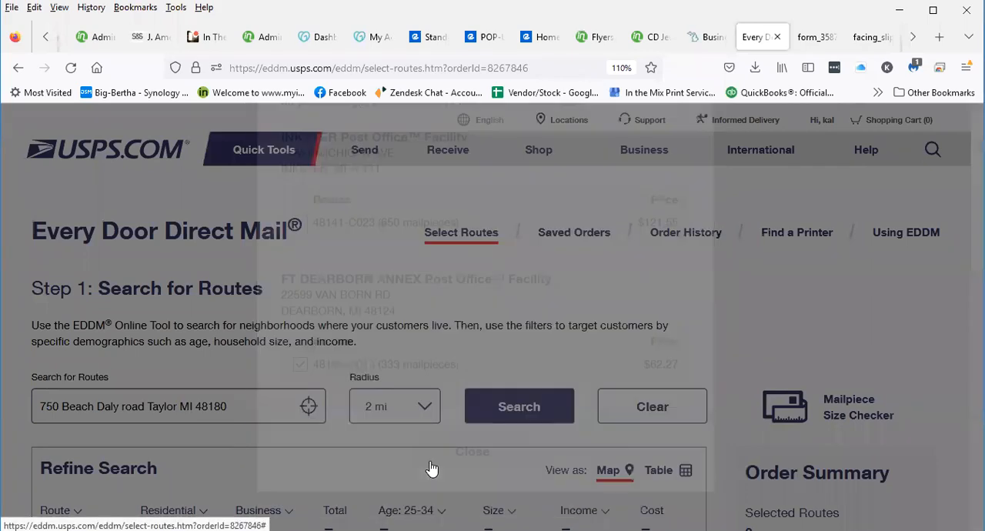
Continue the order with its two selected routes to the Drop-Off Date step and set the date to 11/21/2022
scroll(172, 317, down, 5)
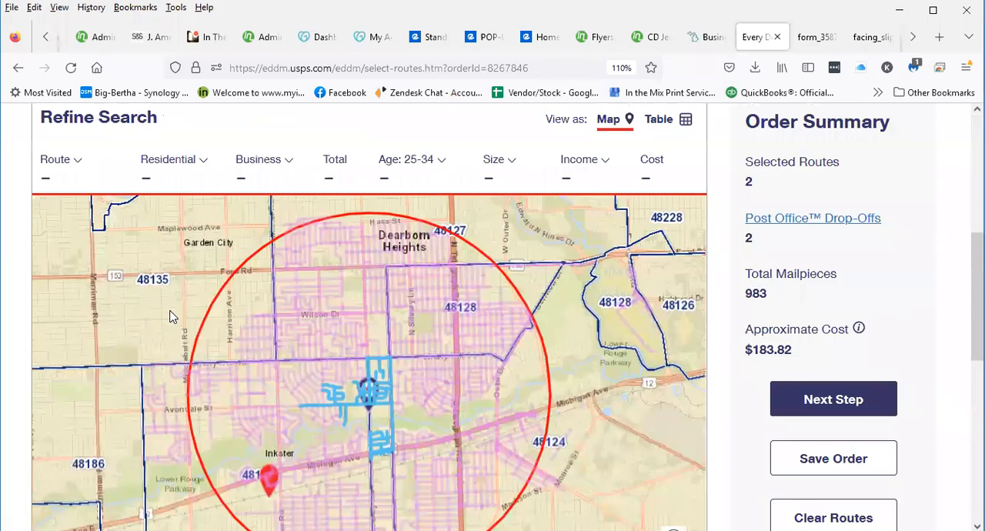
scroll(492, 320, down, 2)
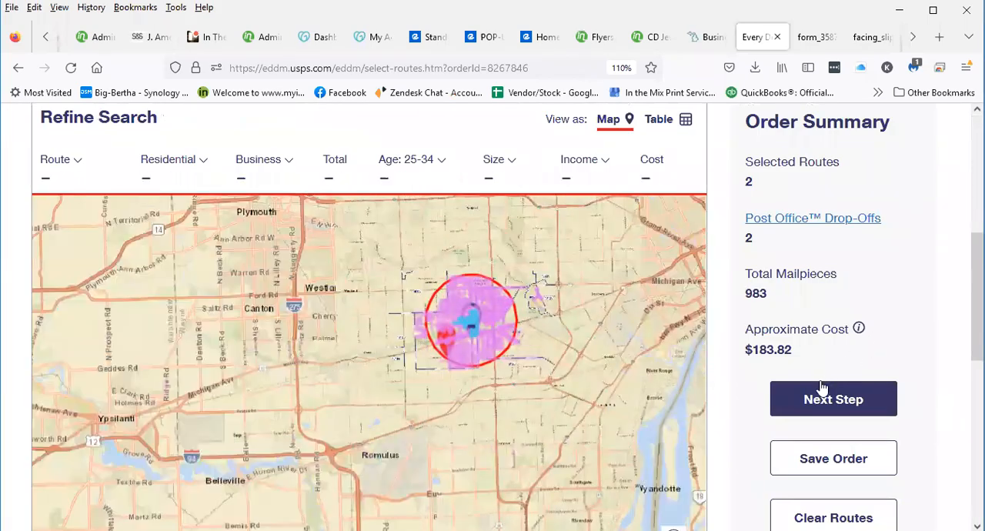
click(821, 392)
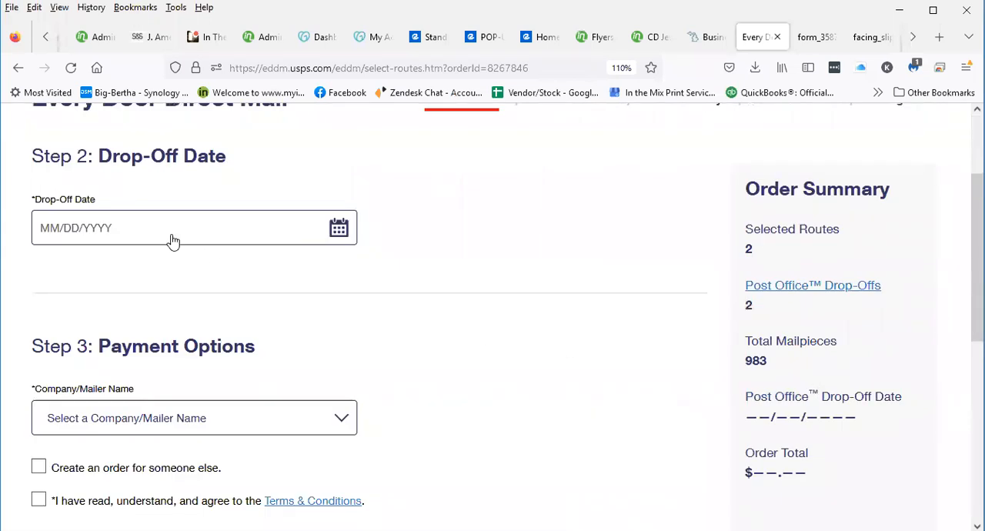
click(172, 242)
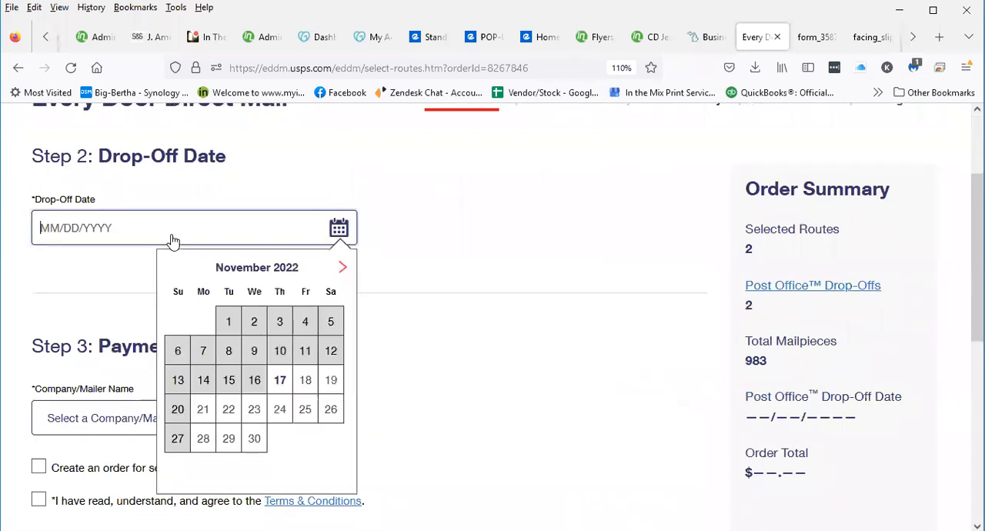
click(205, 409)
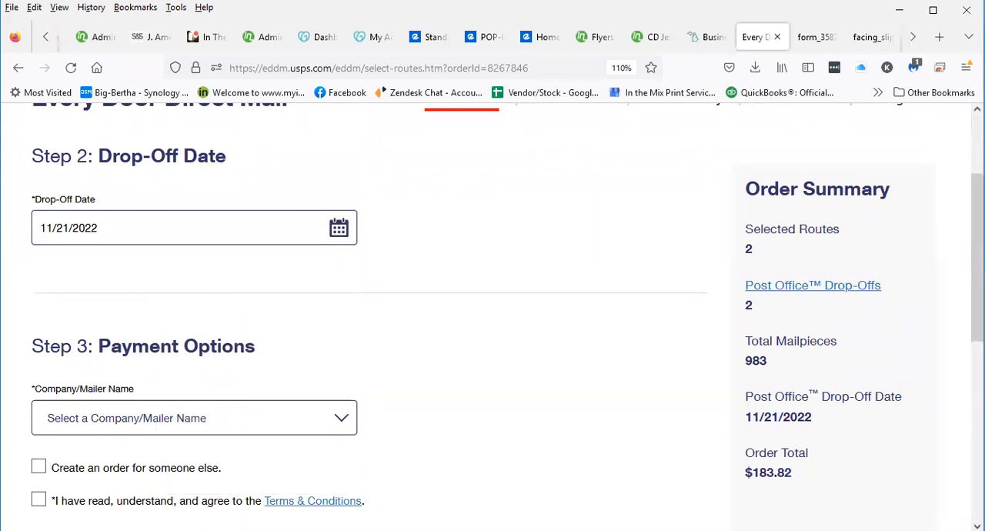
With In The Mix Productions as mailer and the Terms & Conditions accepted, finalize the order using Pay at Post Office
scroll(453, 459, down, 5)
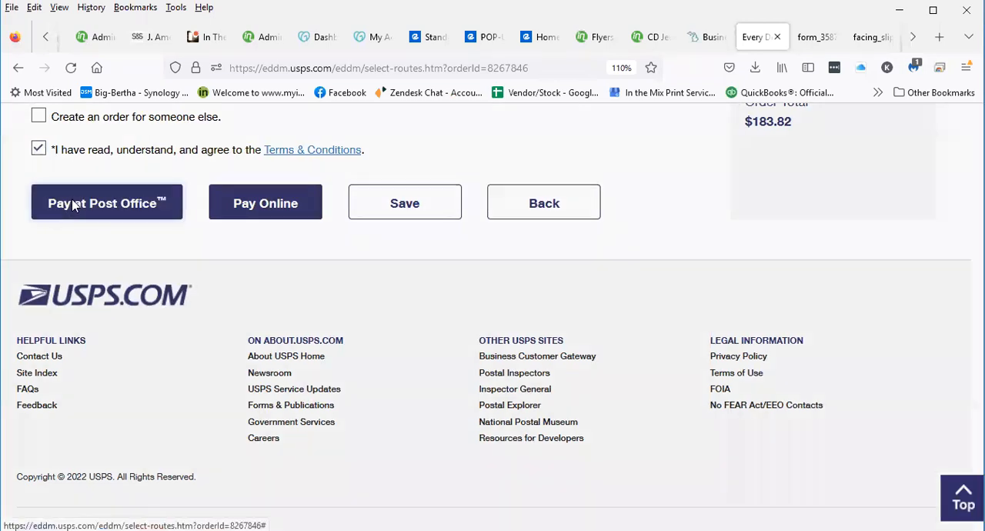
click(123, 203)
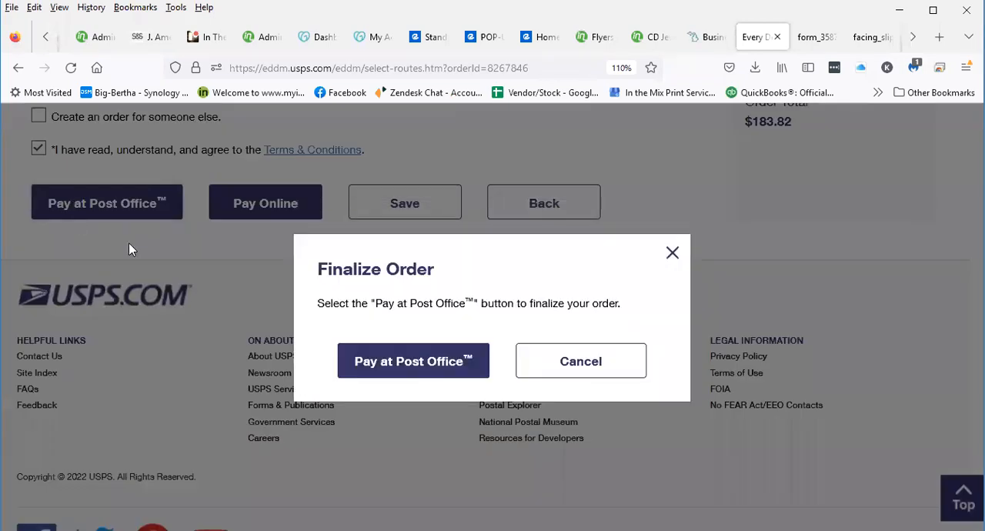
click(437, 361)
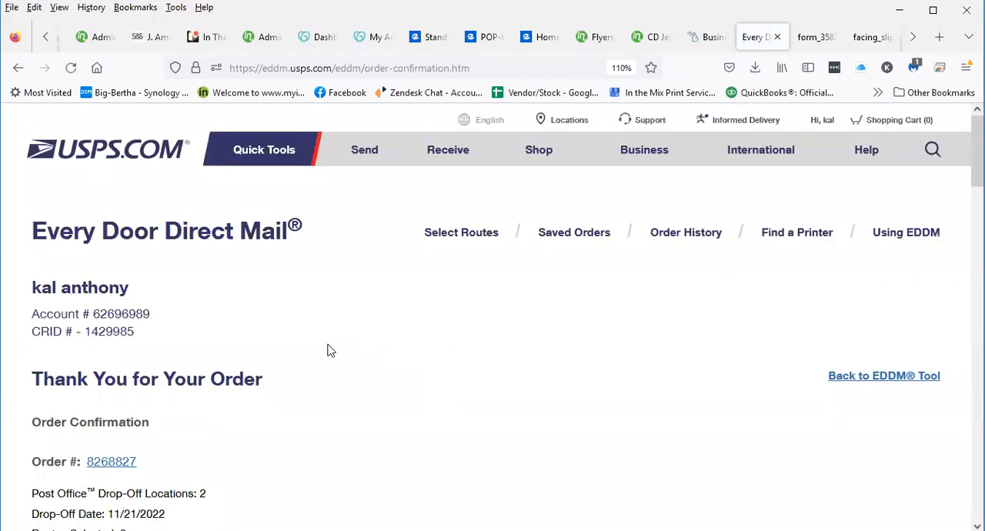
Open the Dearborn facility's Facing Slips from the order confirmation and print 4 copies
scroll(327, 350, down, 3)
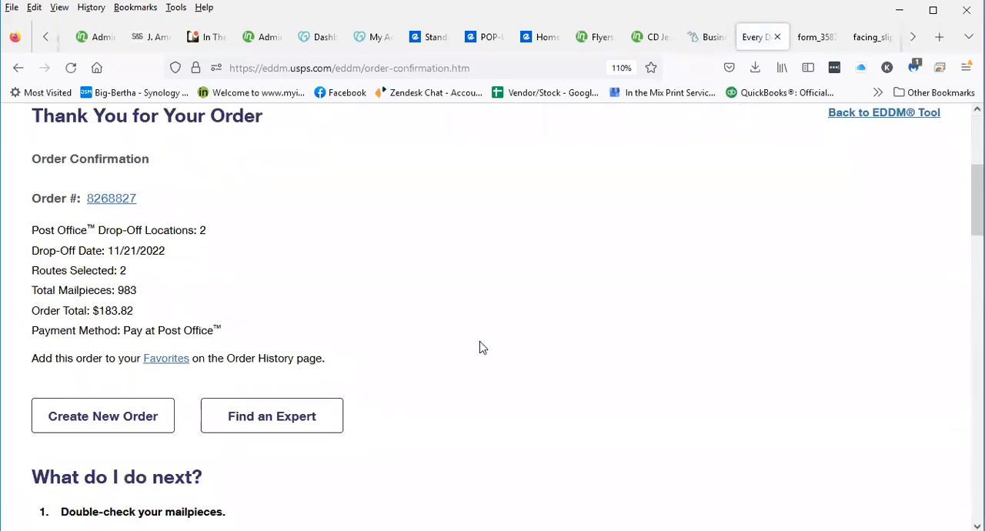
scroll(454, 374, down, 3)
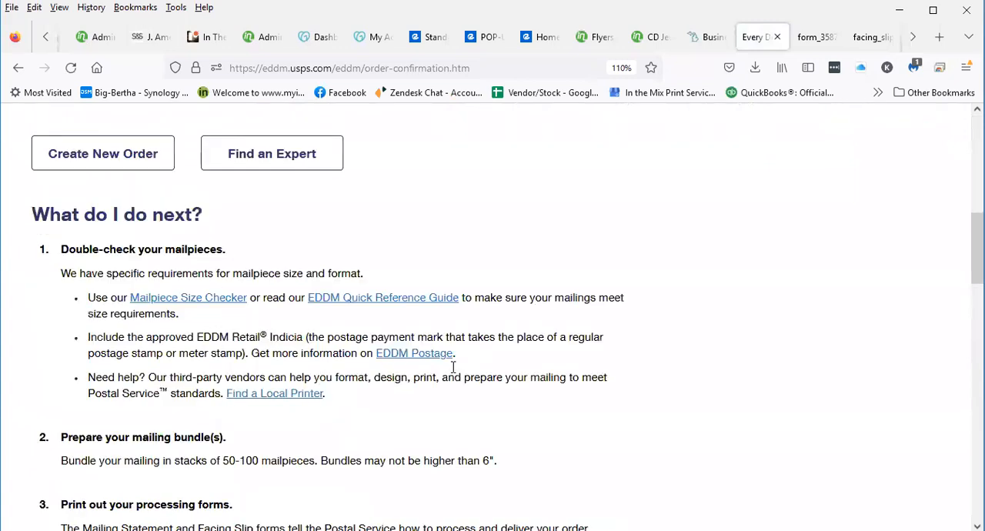
scroll(453, 368, down, 1)
scroll(454, 373, down, 1)
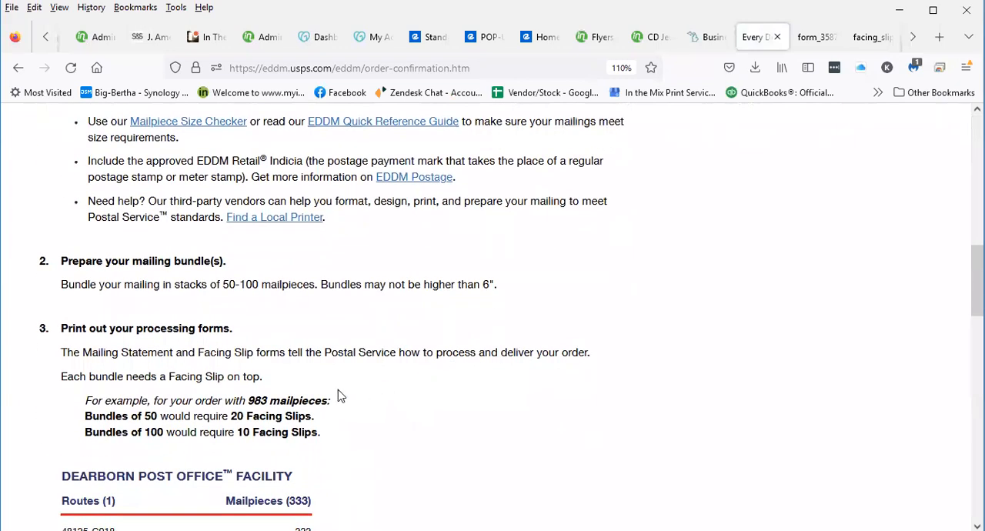
scroll(270, 394, down, 3)
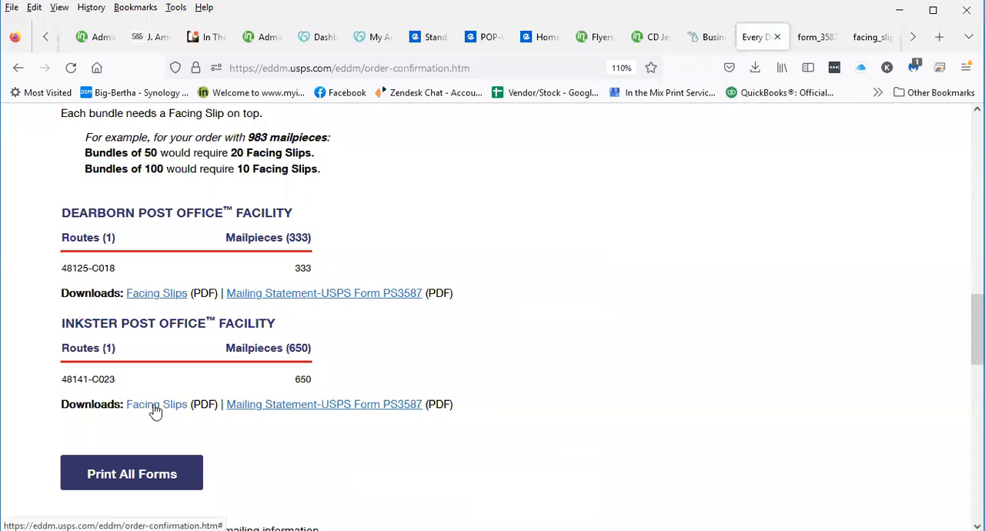
click(176, 295)
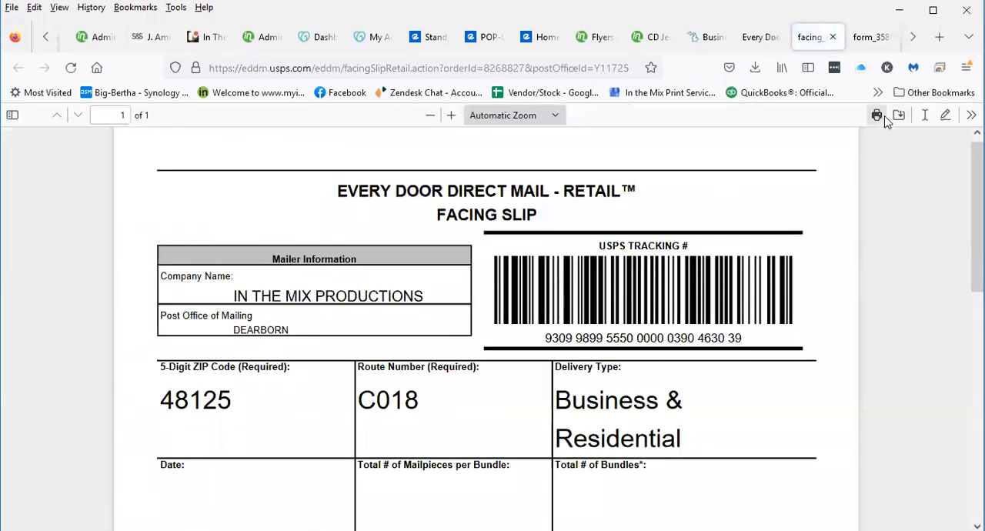
click(878, 116)
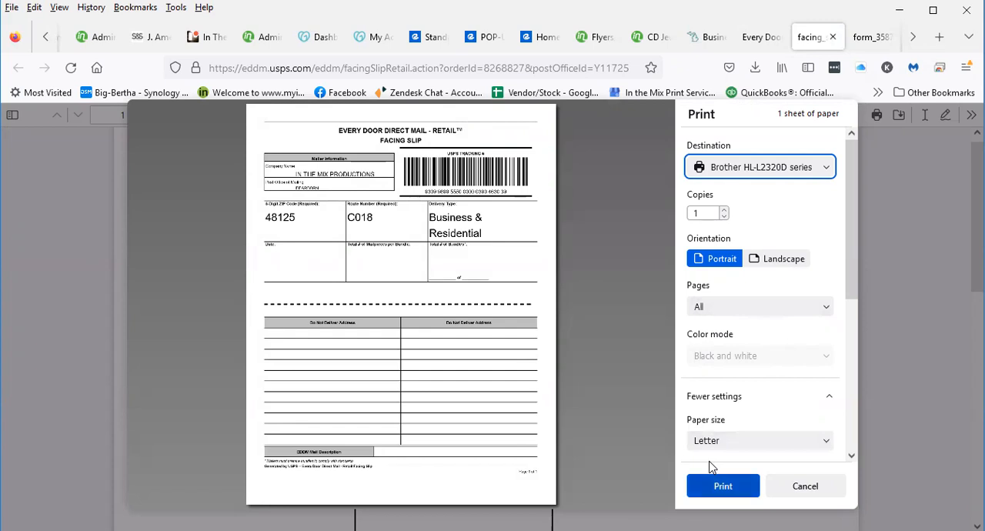
click(712, 214)
double_click(710, 216)
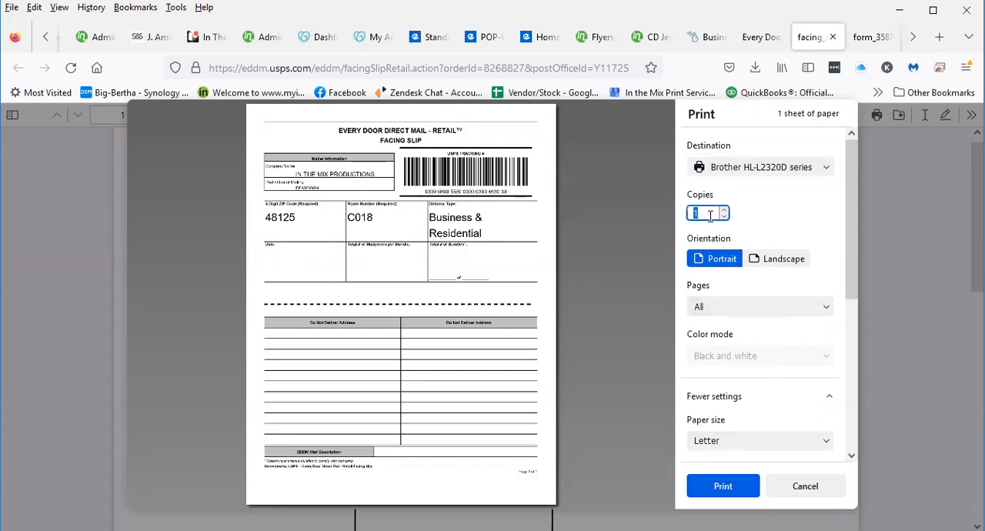
text(4)
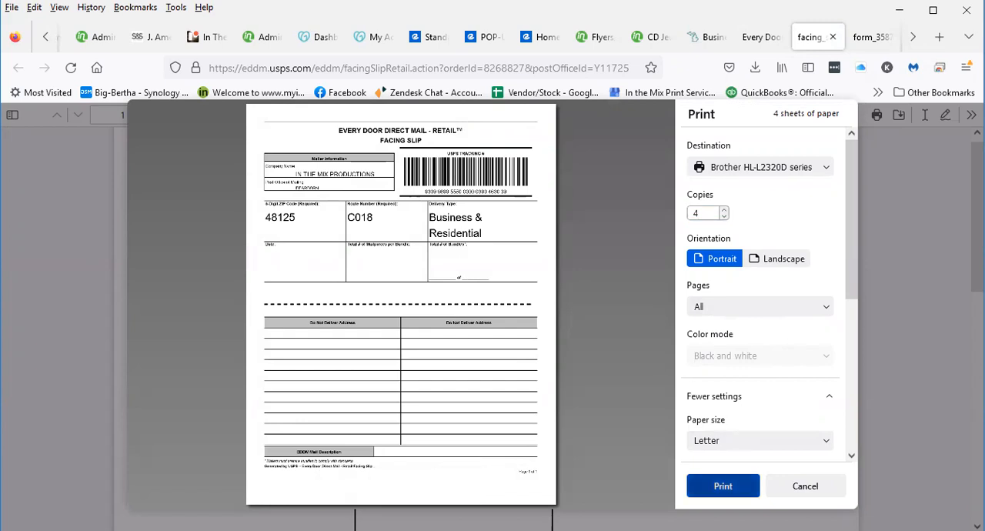
click(723, 486)
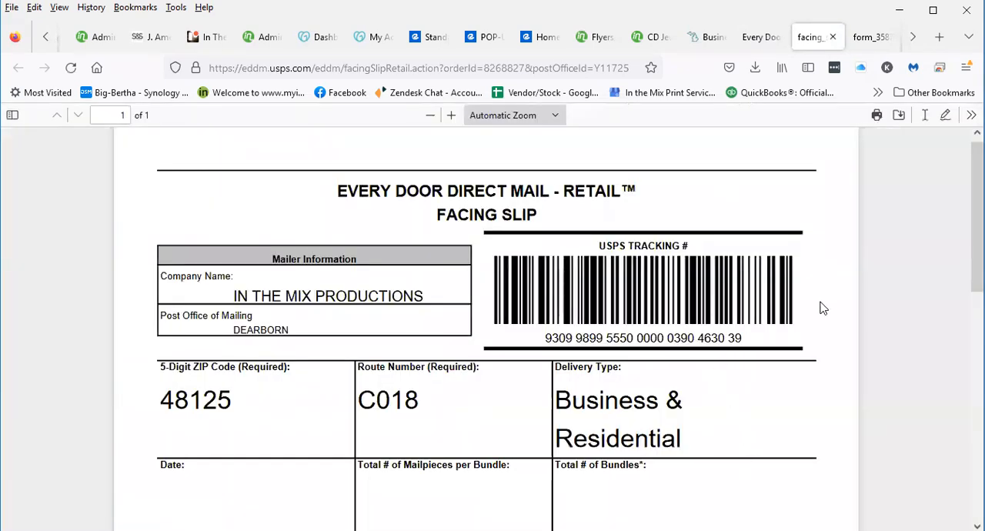
Return to the order confirmation, open the Dearborn facility's Mailing Statement (USPS Form PS3587) and print one copy
click(762, 38)
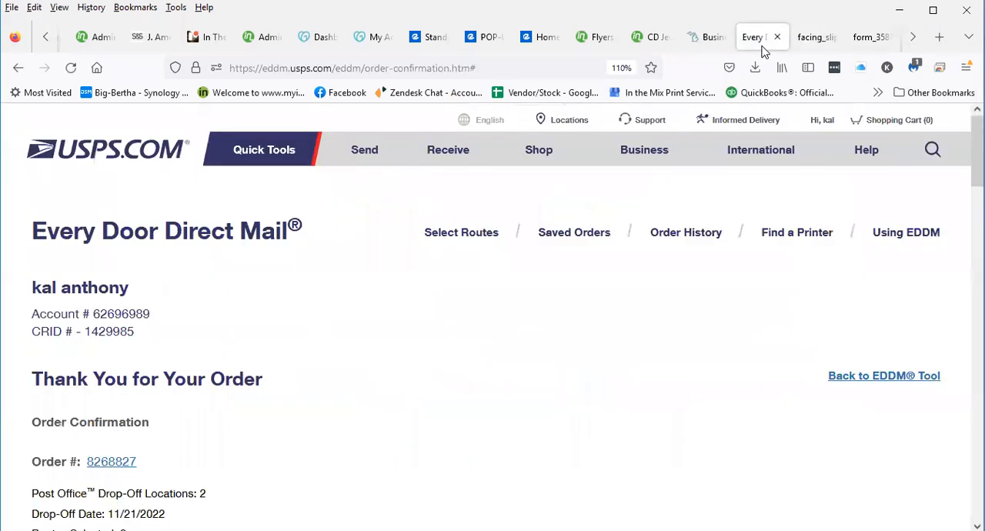
scroll(156, 429, down, 5)
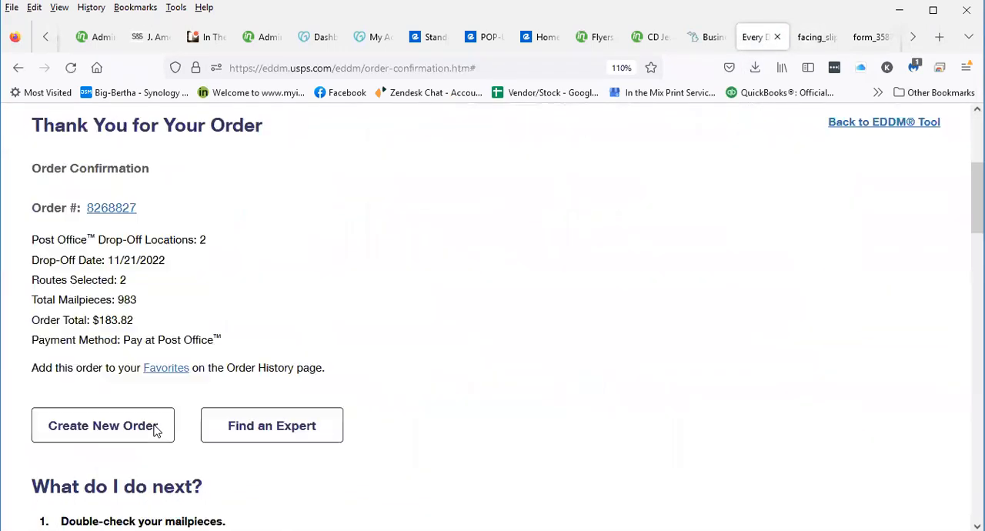
scroll(323, 405, down, 10)
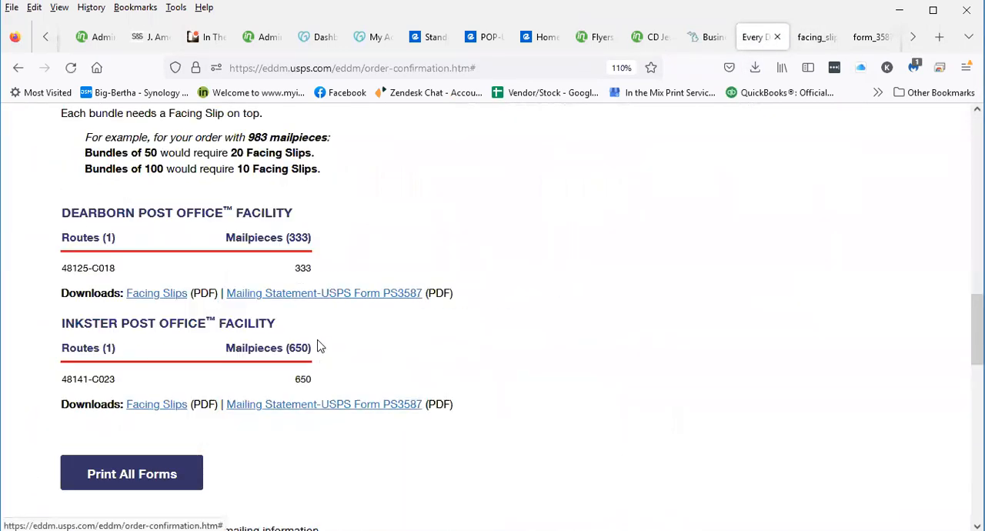
click(324, 300)
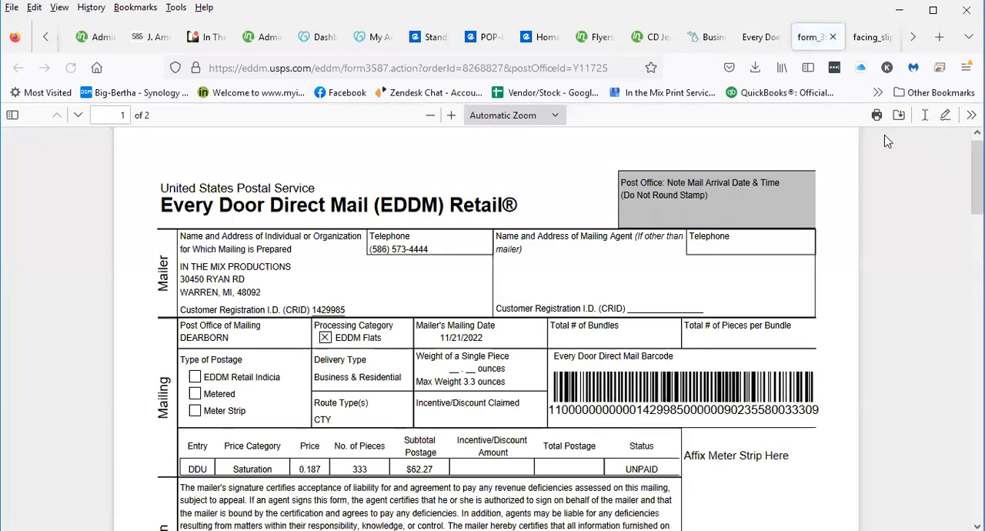
click(878, 119)
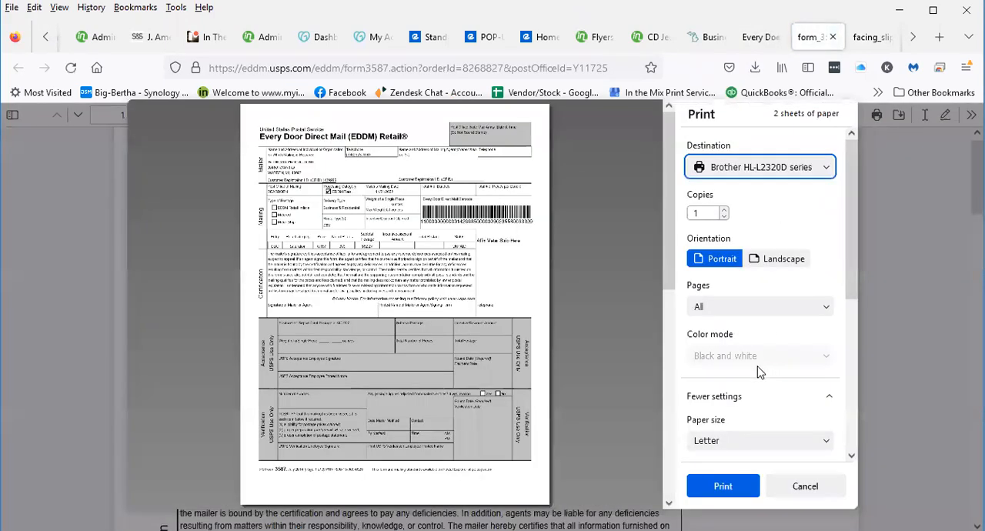
click(700, 479)
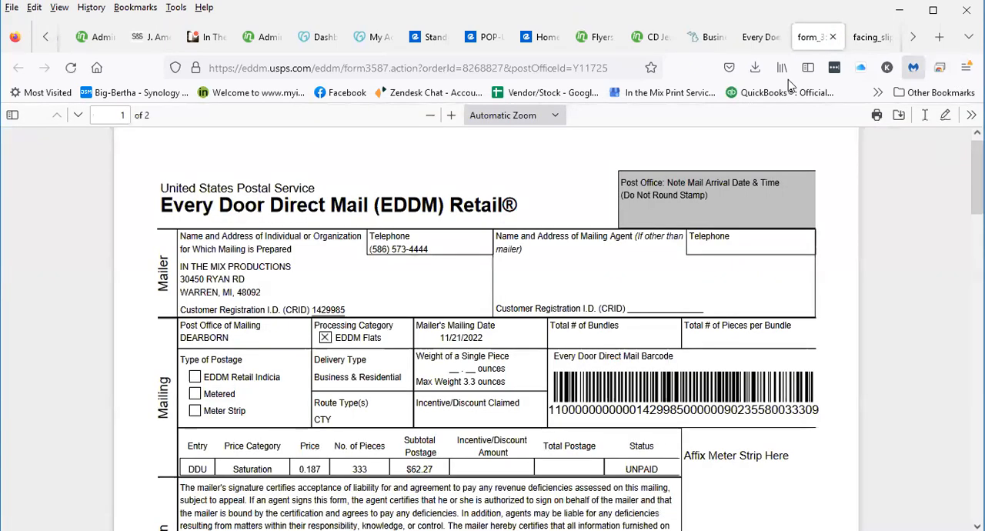
Return to the order confirmation, open the Inkster facility's Facing Slips and print 7 copies
click(750, 36)
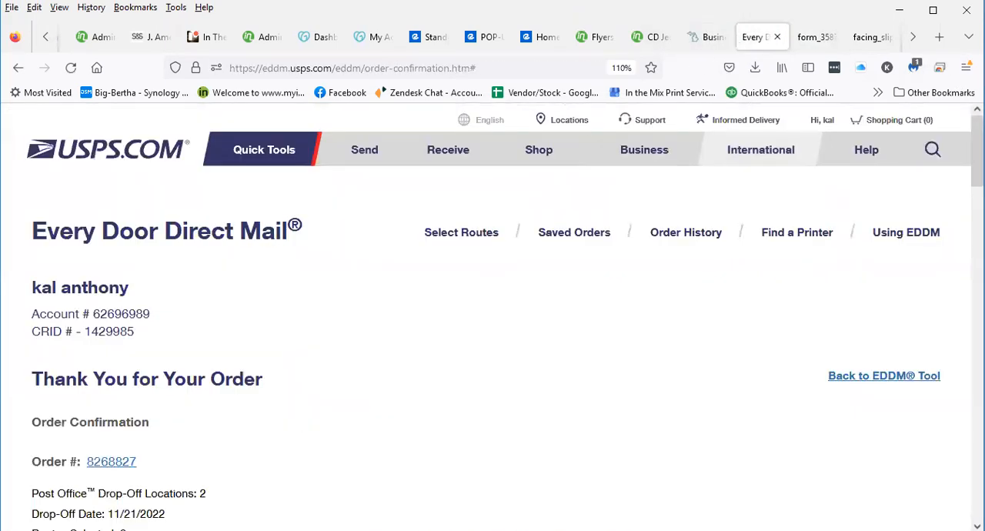
scroll(605, 351, down, 15)
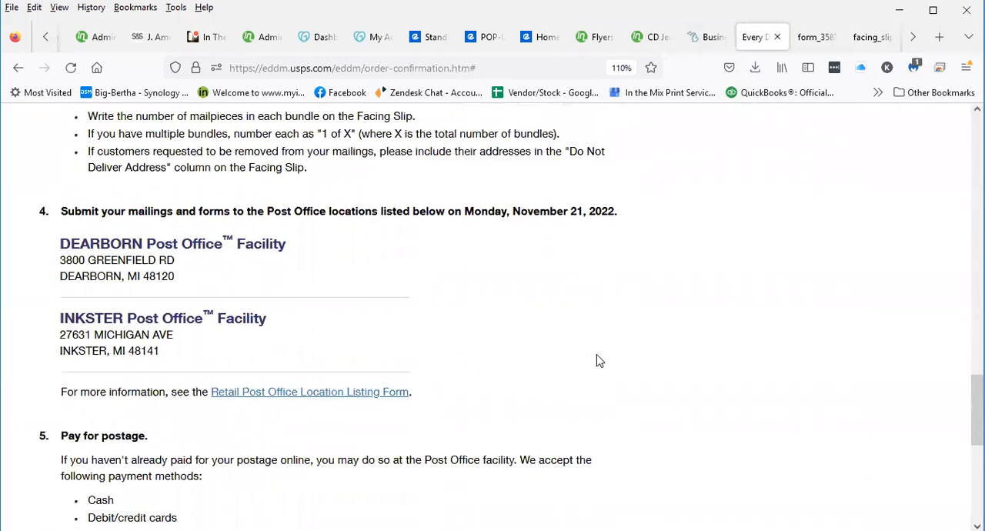
scroll(600, 360, up, 3)
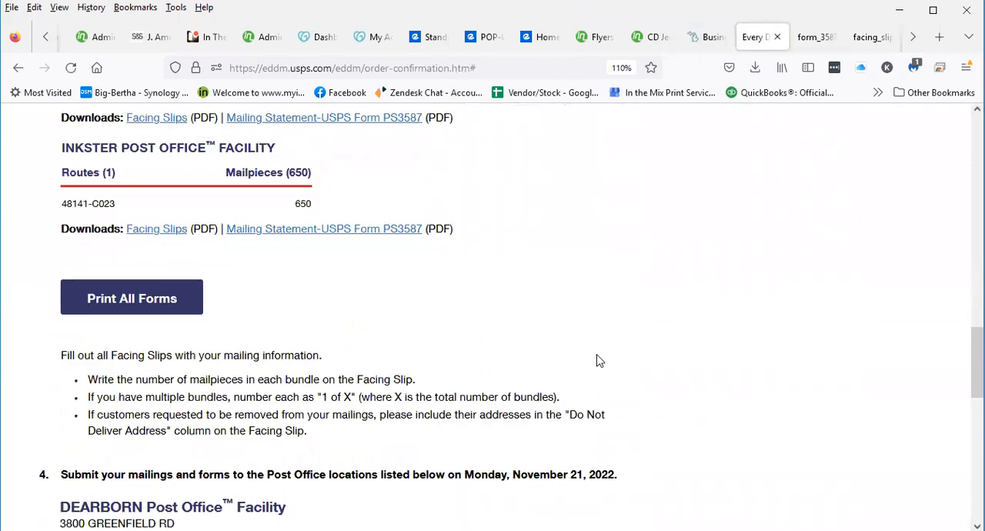
click(158, 229)
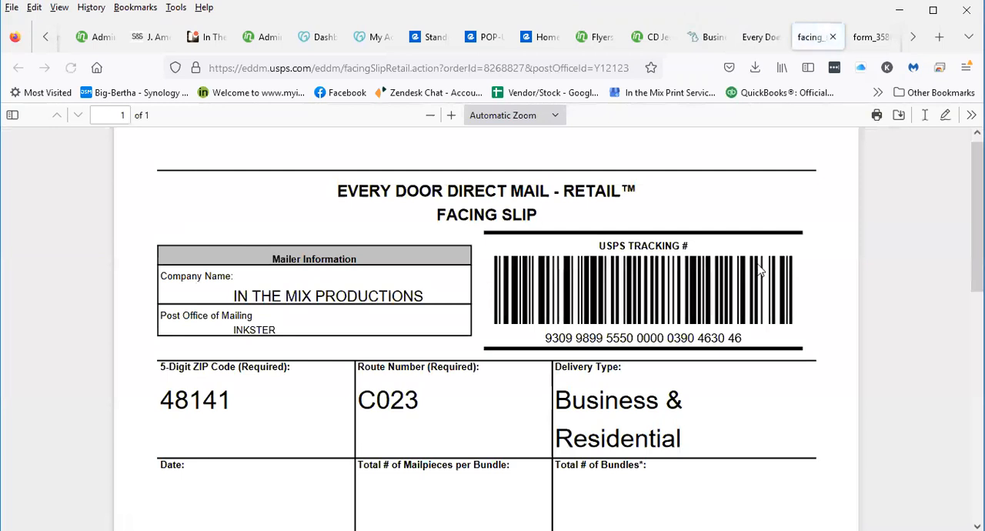
click(877, 114)
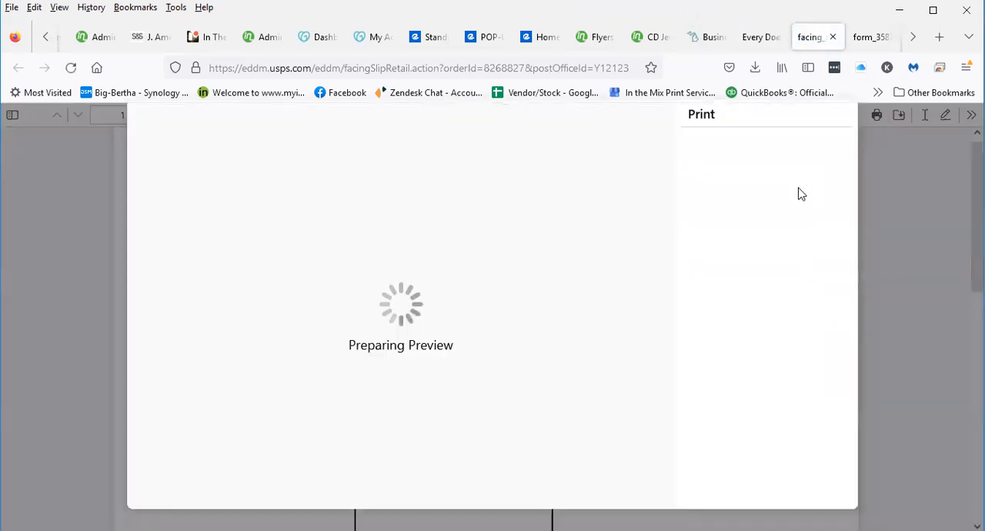
key(Tab)
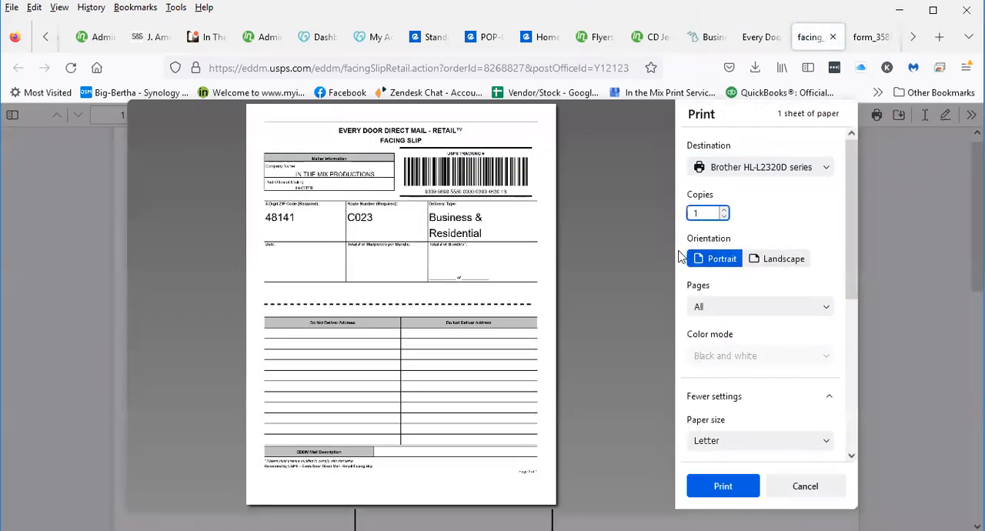
text(7)
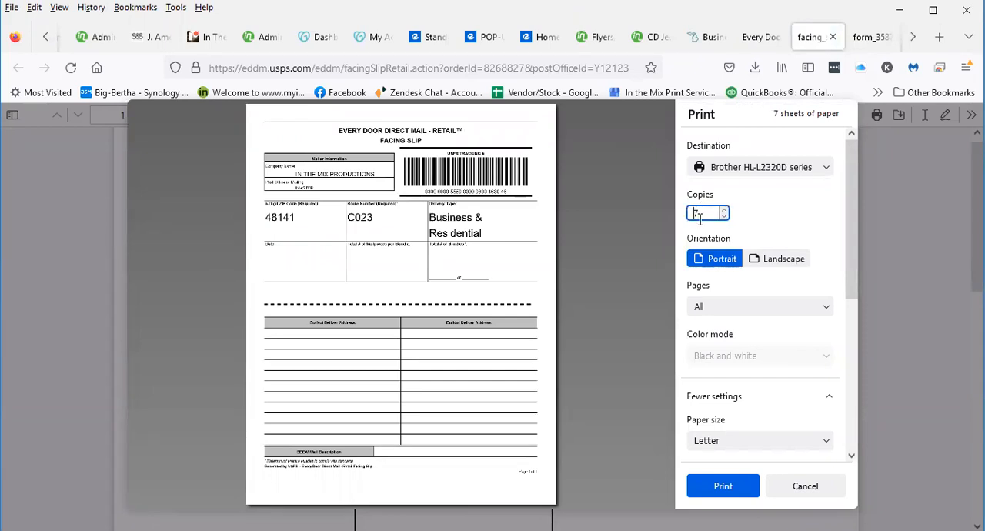
click(723, 485)
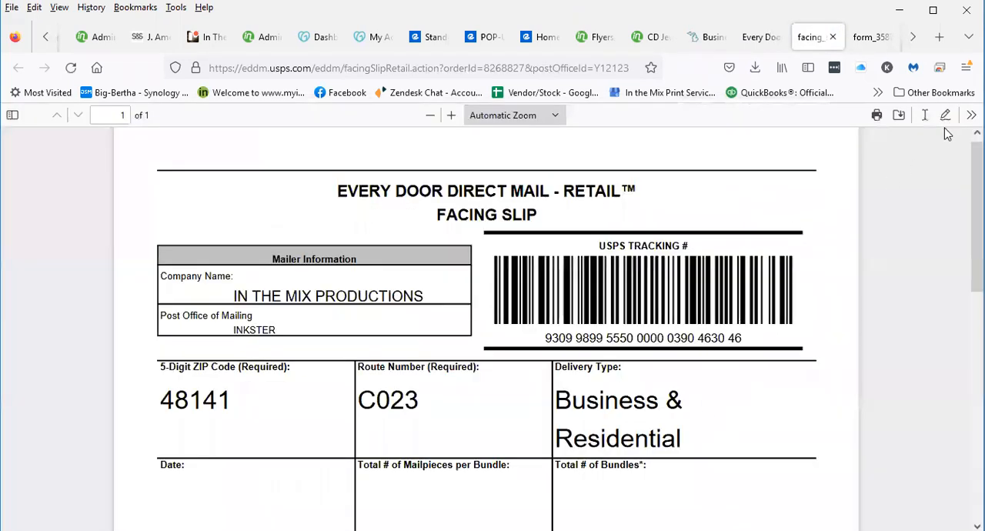
From the order confirmation, open the Inkster facility's Mailing Statement (USPS Form PS3587) and print one copy
click(758, 37)
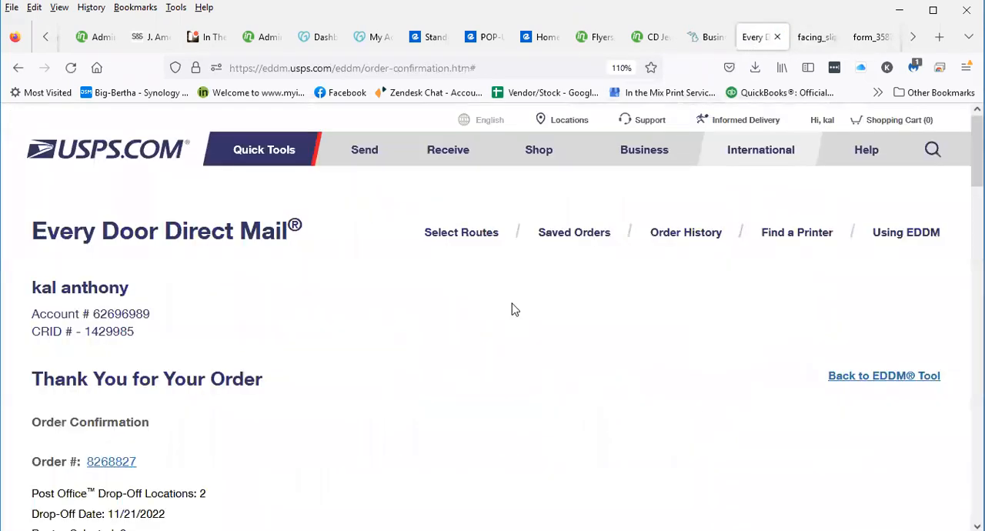
scroll(277, 378, down, 15)
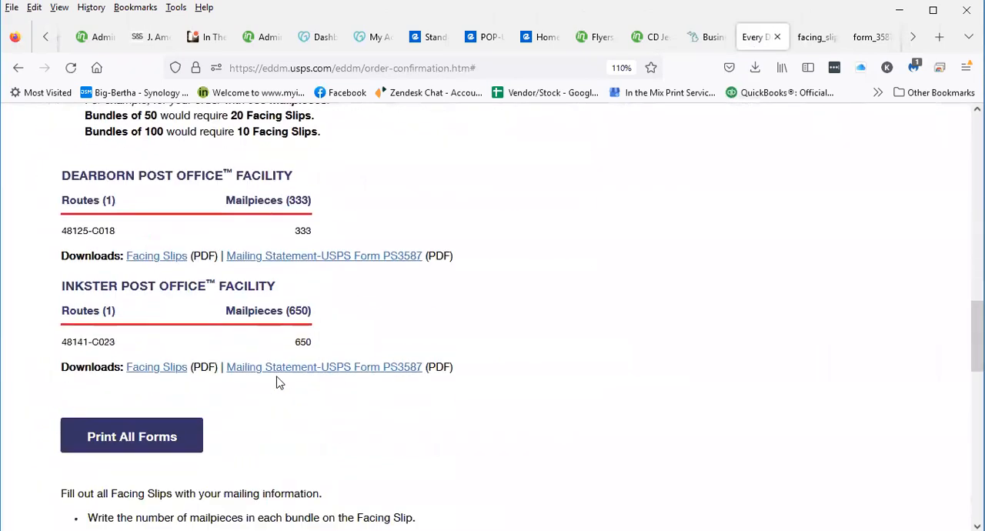
click(332, 319)
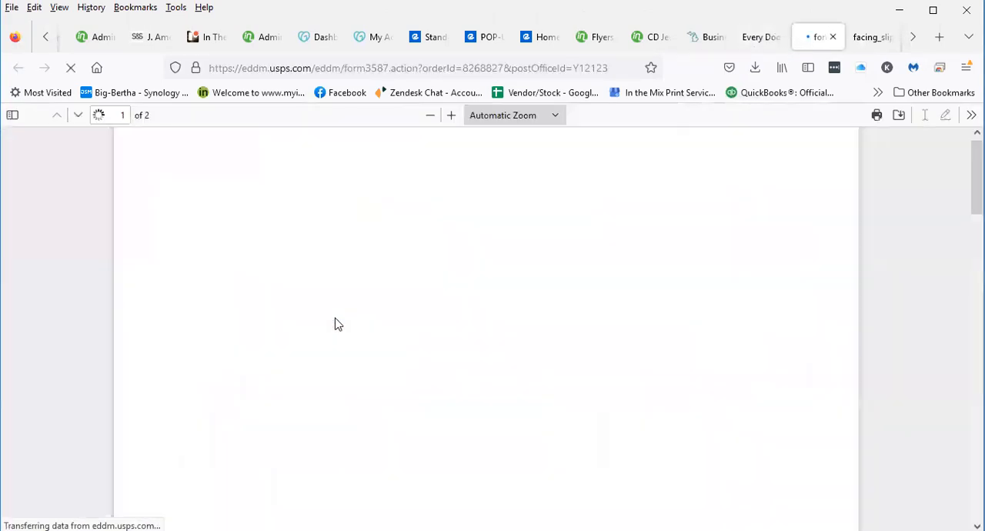
click(877, 116)
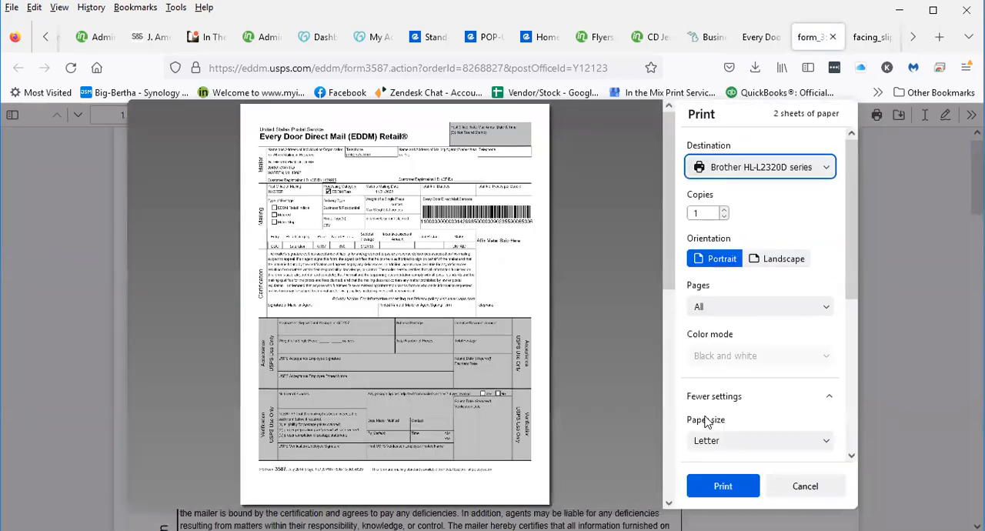
click(711, 477)
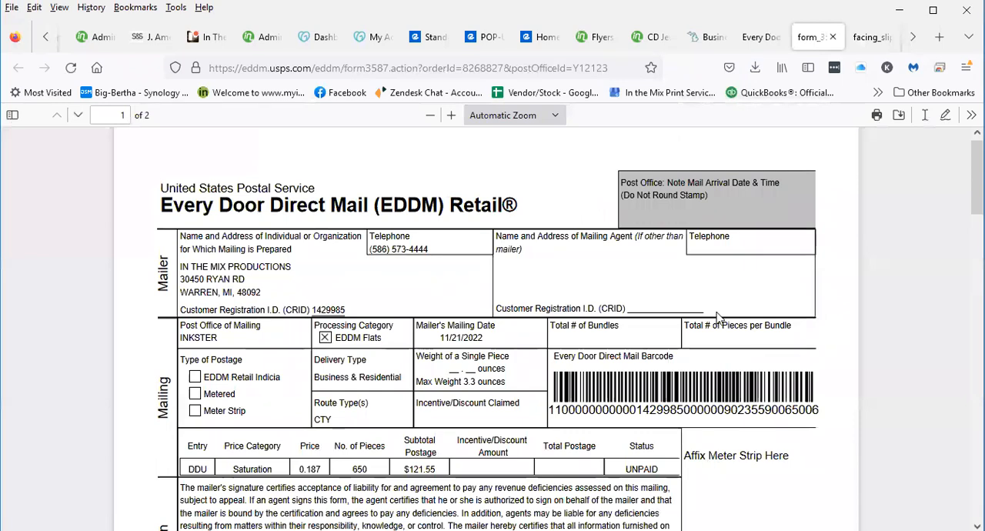
Go back to the saved orders, resume the Brownstown order dated 11/16/2022 and acknowledge the Price & Route Changes notice
click(758, 38)
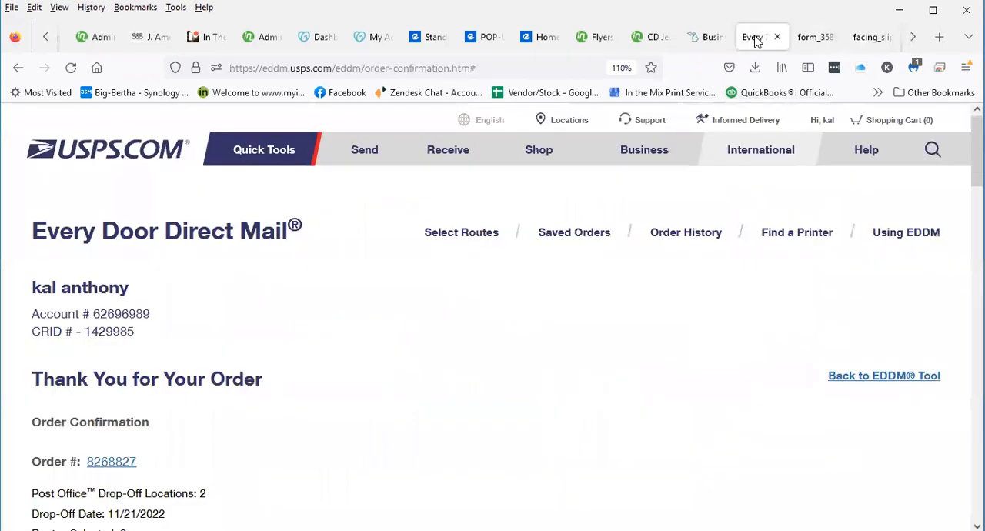
scroll(317, 323, down, 5)
scroll(312, 346, down, 10)
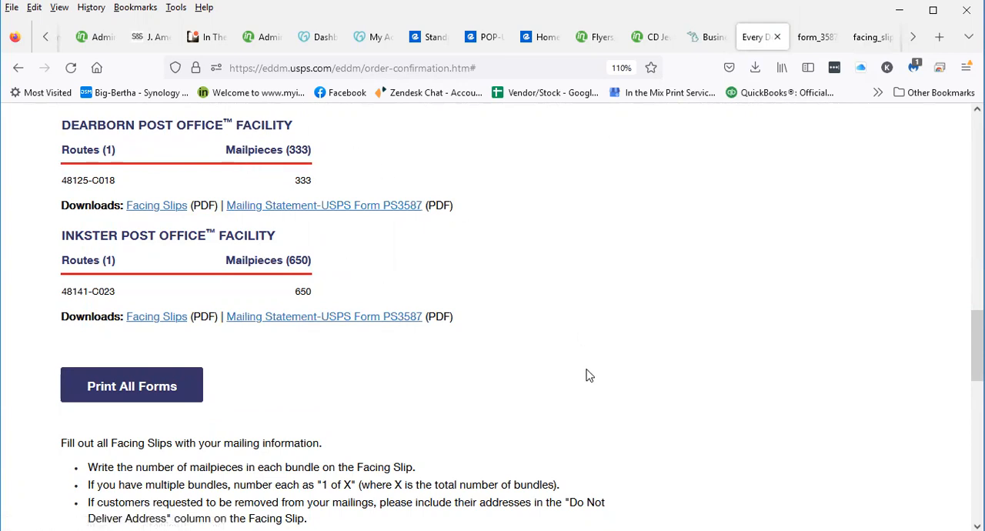
scroll(587, 373, down, 3)
scroll(600, 288, up, 12)
scroll(600, 319, up, 3)
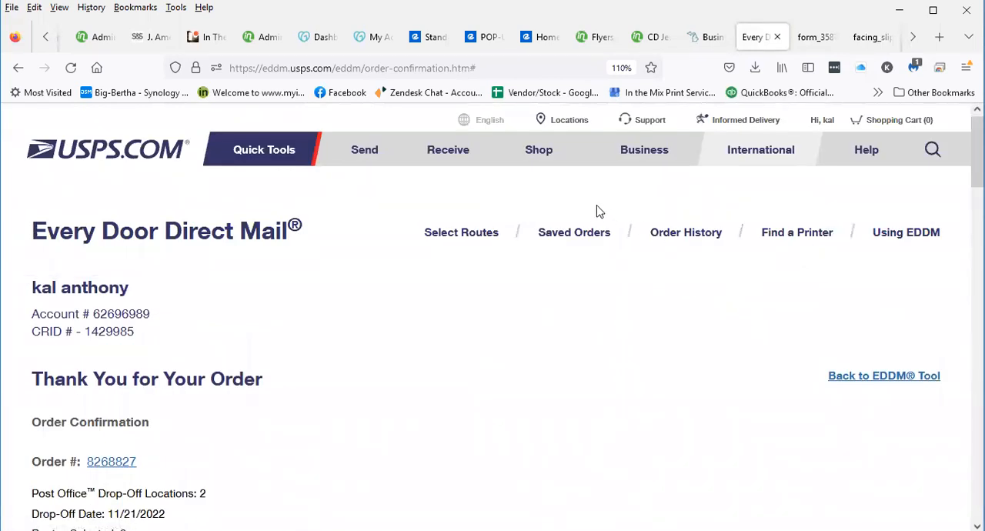
click(561, 234)
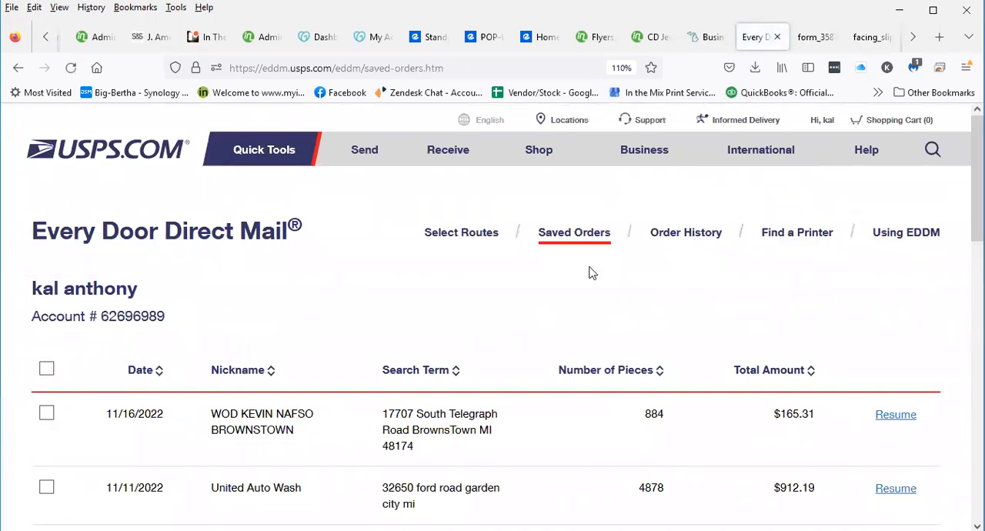
scroll(557, 287, down, 3)
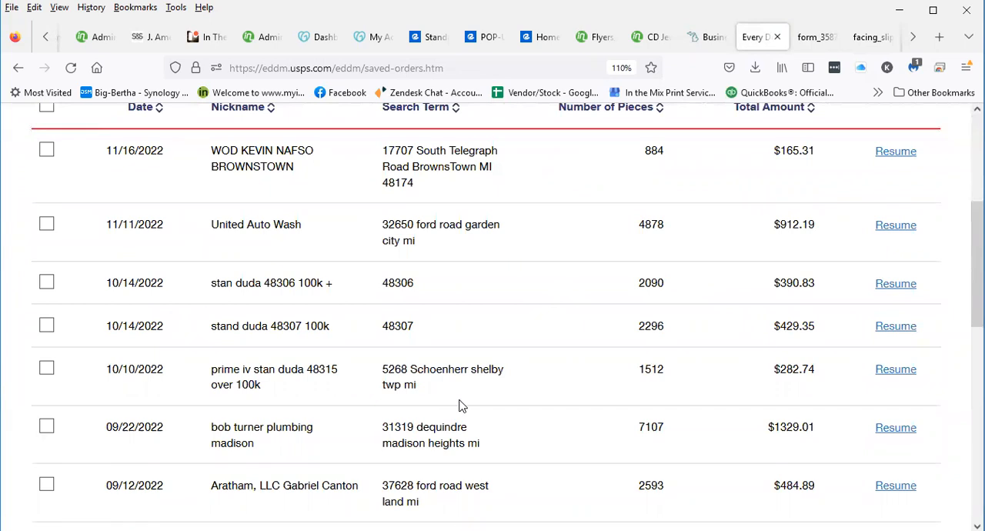
scroll(421, 416, up, 3)
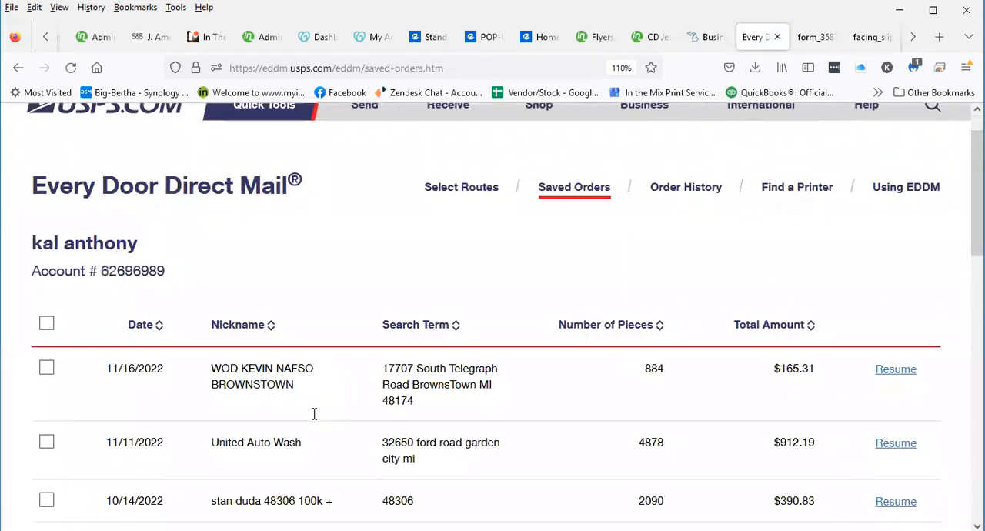
scroll(199, 318, down, 2)
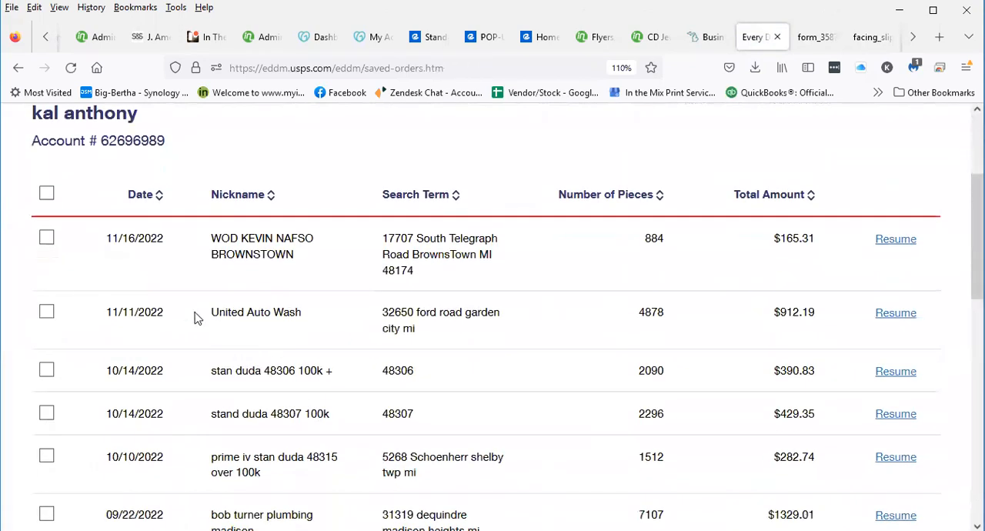
click(899, 243)
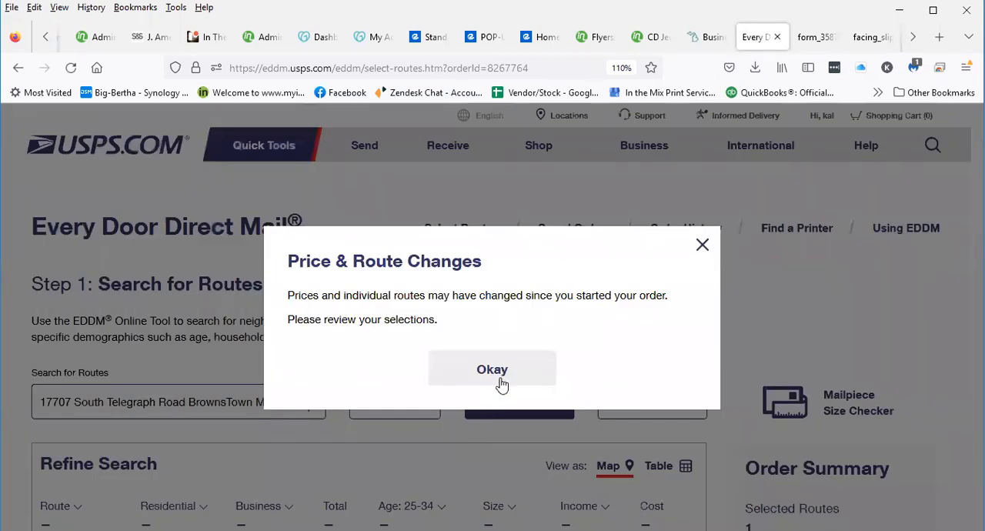
click(501, 384)
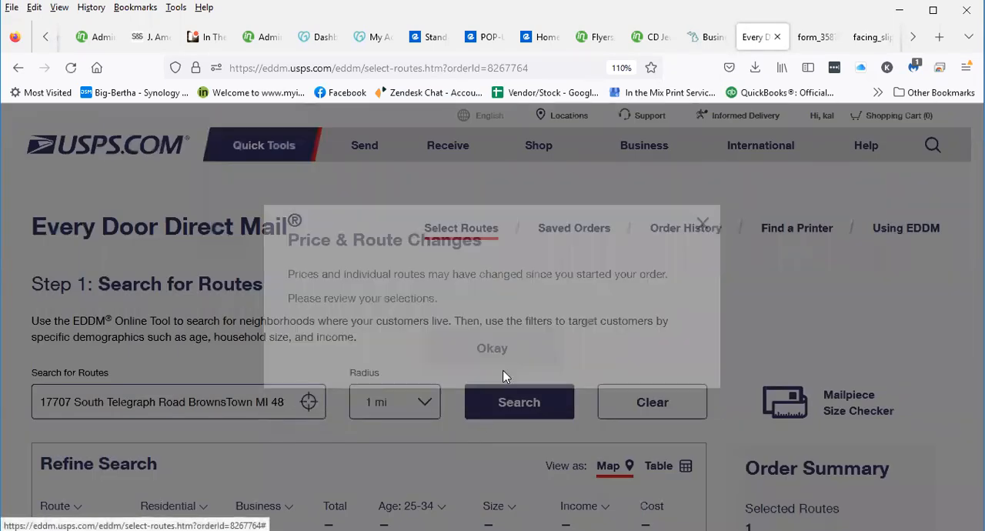
Continue the Brownstown order with its one selected route to the Drop-Off Date step and set the date to 11/21/2022
scroll(497, 382, down, 5)
scroll(497, 385, down, 2)
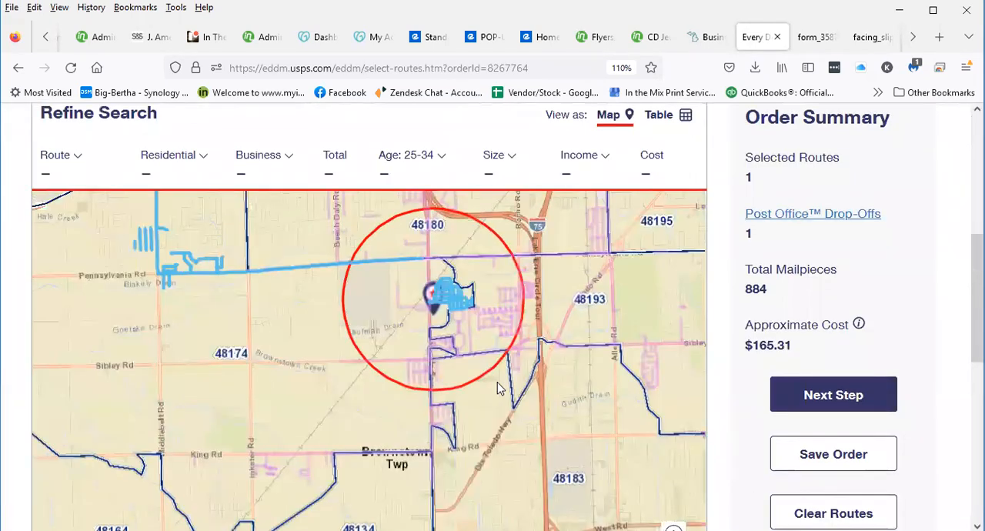
scroll(497, 388, down, 3)
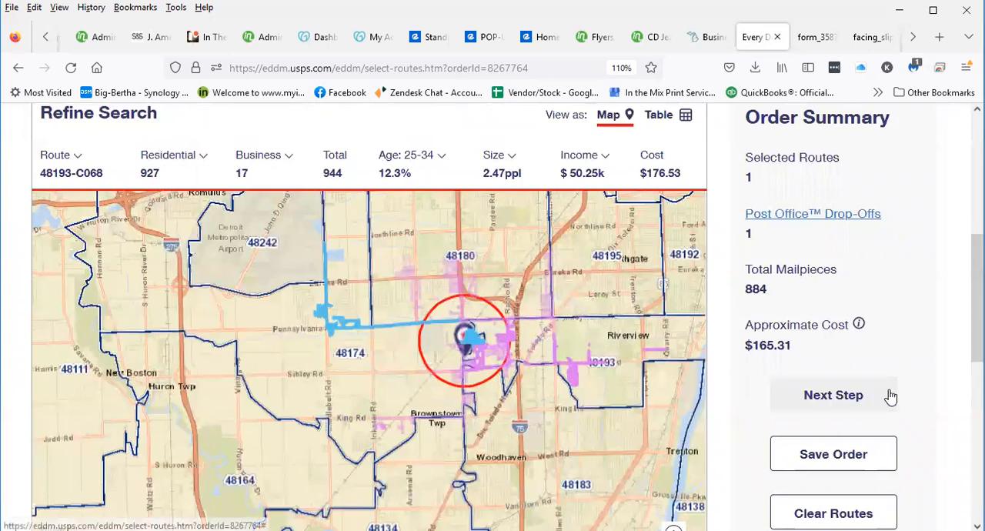
click(889, 396)
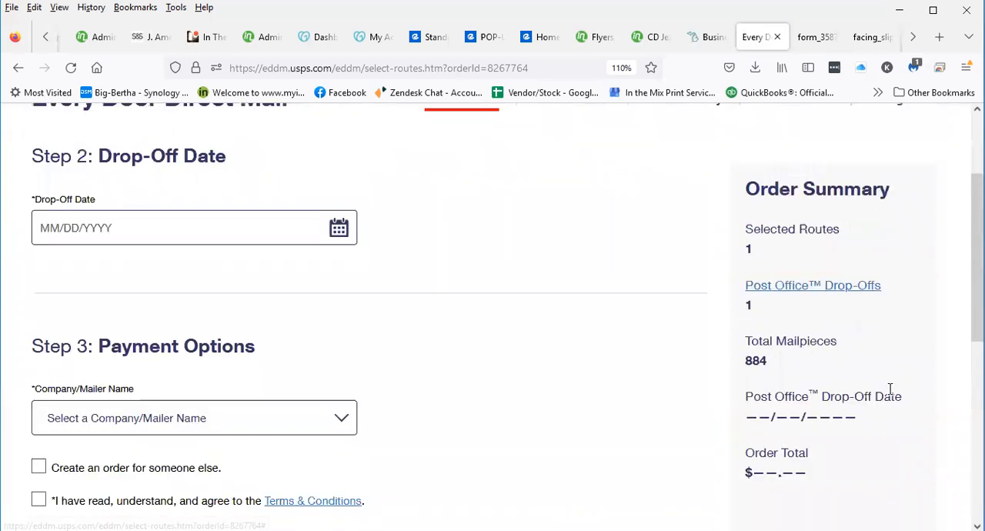
click(292, 237)
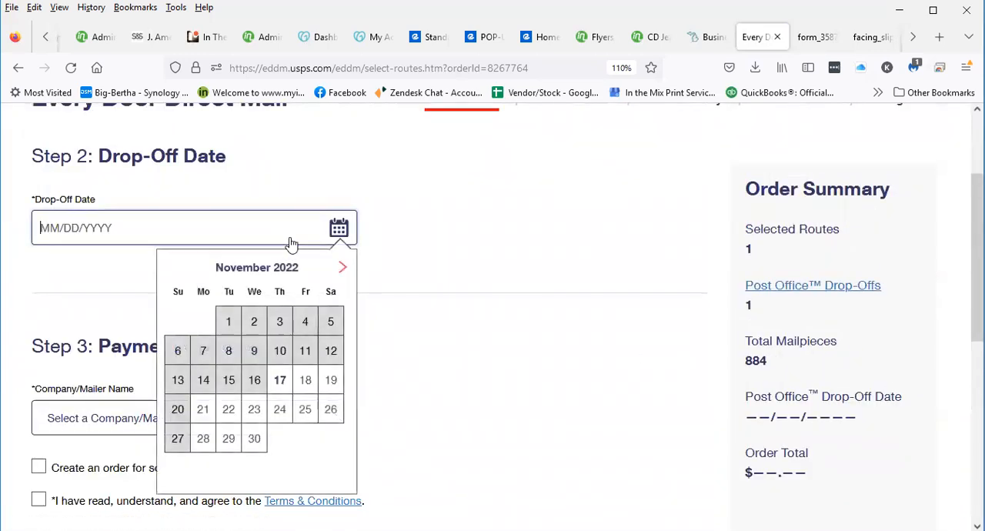
click(198, 415)
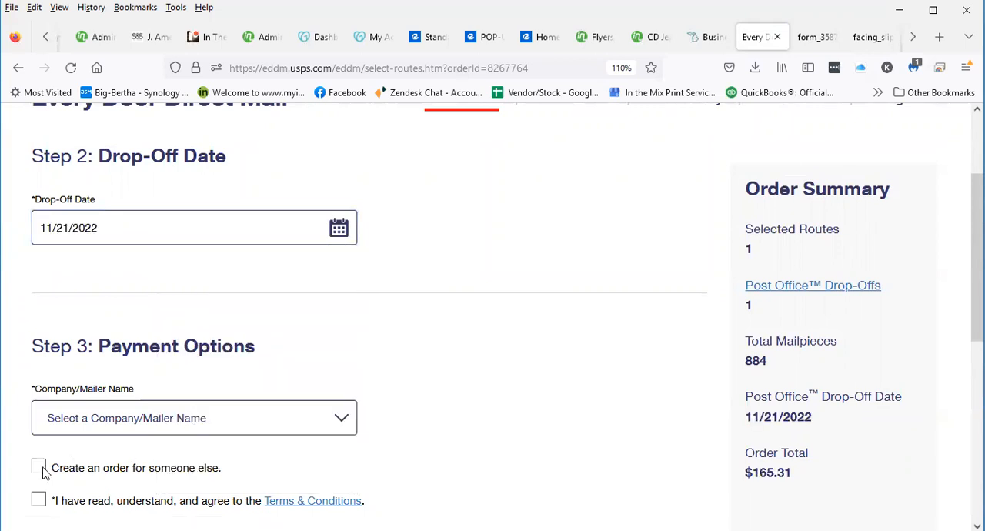
Accept the Terms & Conditions and finalize the Brownstown order using Pay at Post Office
click(38, 500)
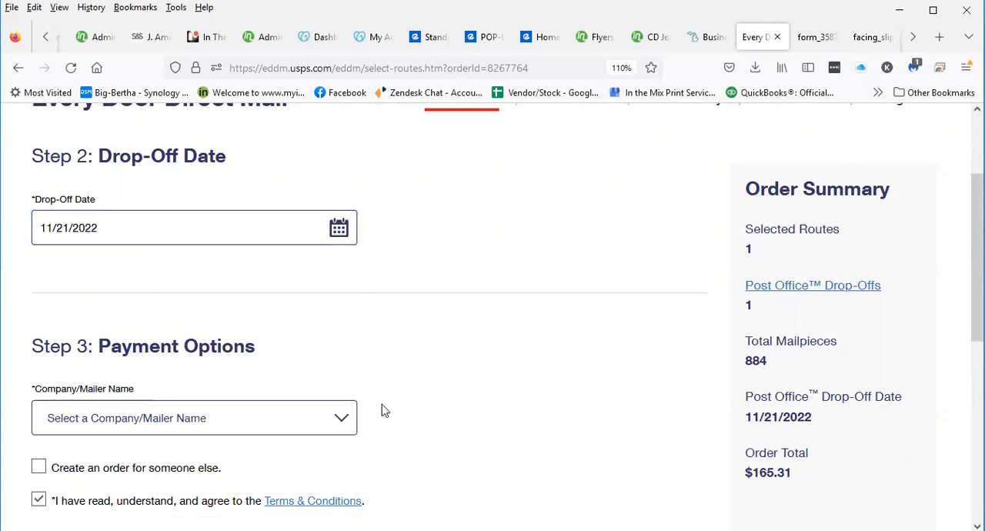
scroll(382, 406, down, 5)
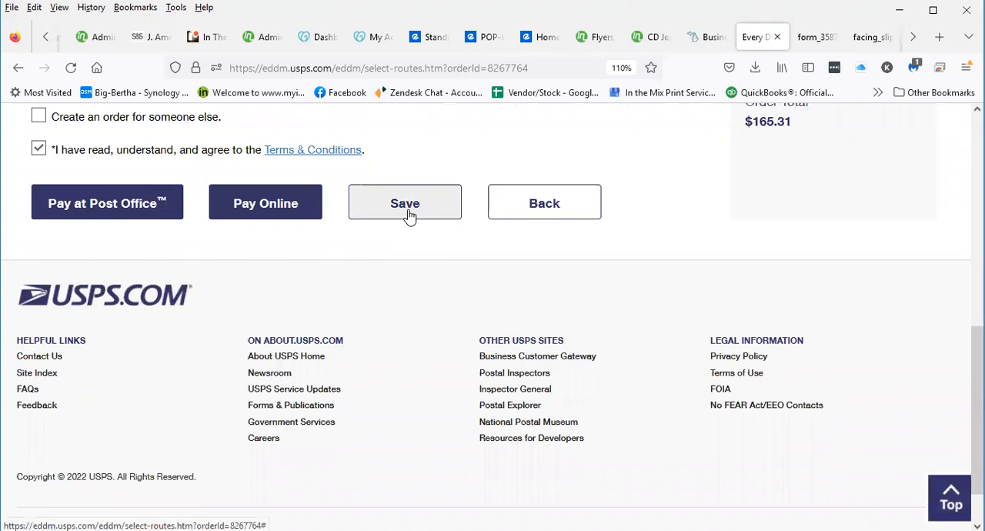
click(50, 197)
click(374, 355)
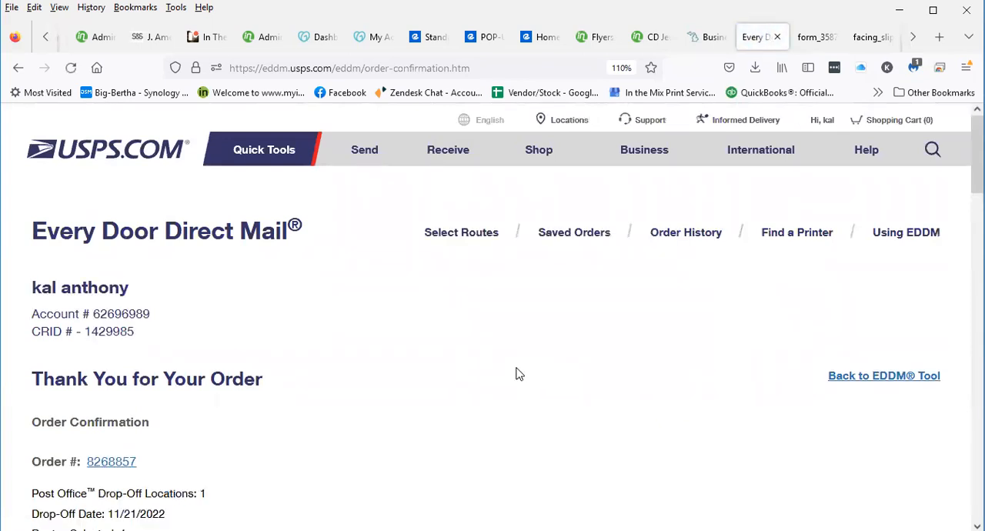
From the Brownstown order confirmation, open the Taylor facility's Facing Slips and print 9 copies
scroll(515, 374, down, 6)
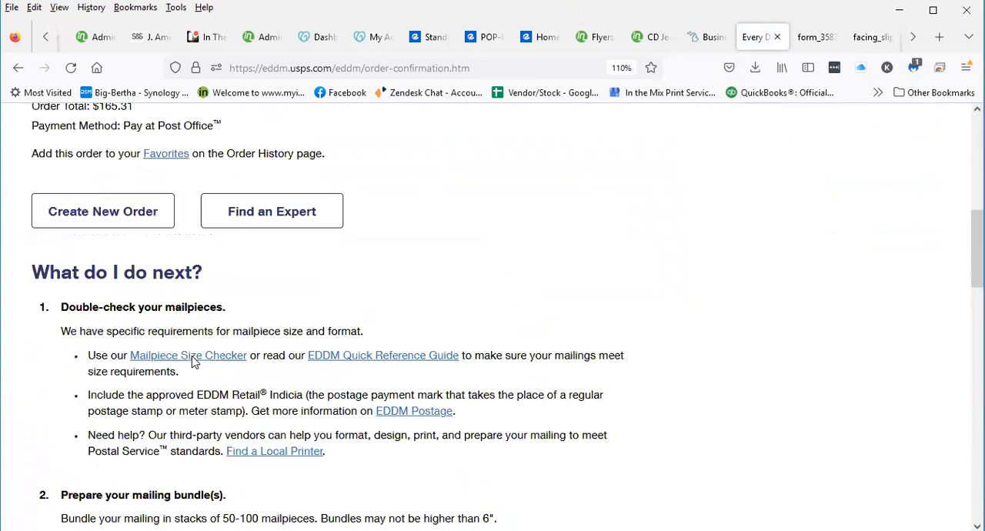
scroll(194, 361, down, 4)
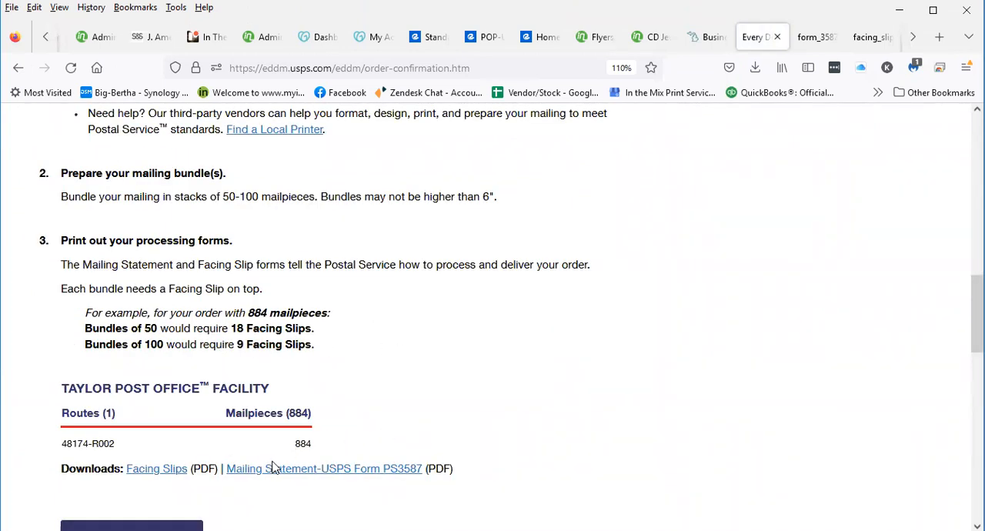
scroll(253, 471, down, 1)
click(153, 382)
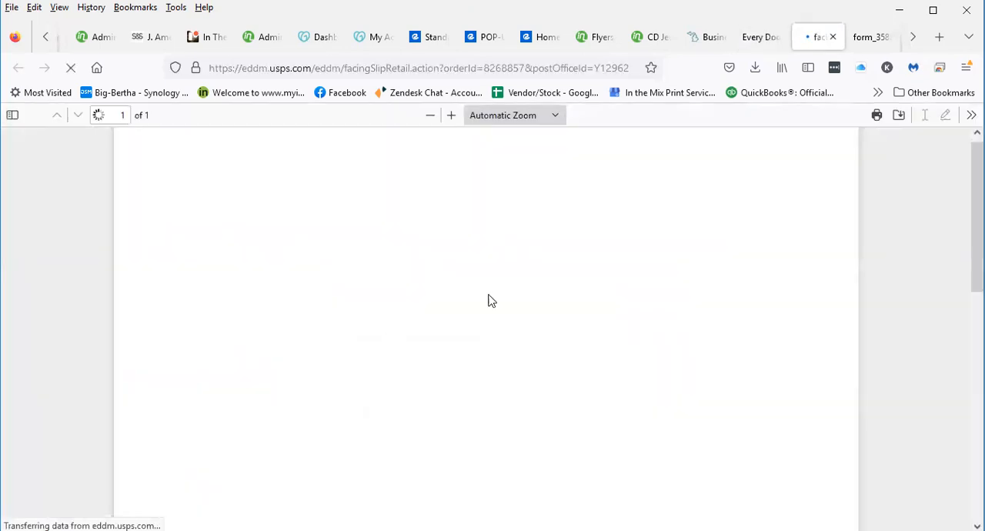
scroll(935, 302, down, 2)
scroll(932, 302, down, 2)
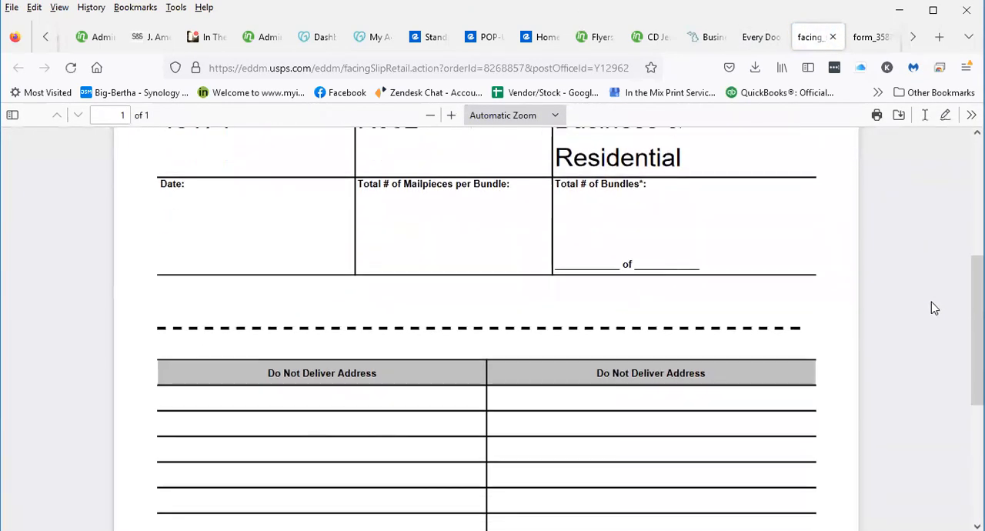
scroll(932, 308, up, 3)
click(875, 116)
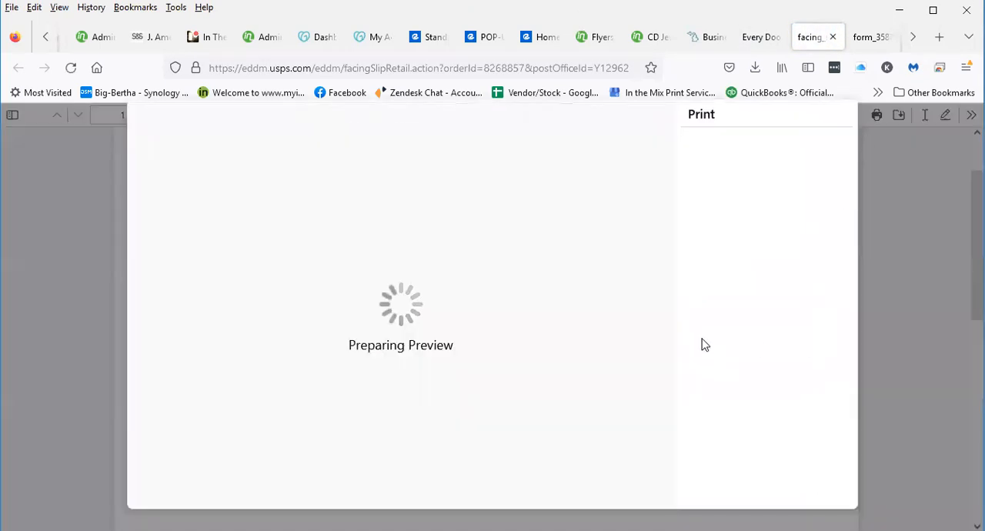
drag(716, 213, 694, 226)
text(9)
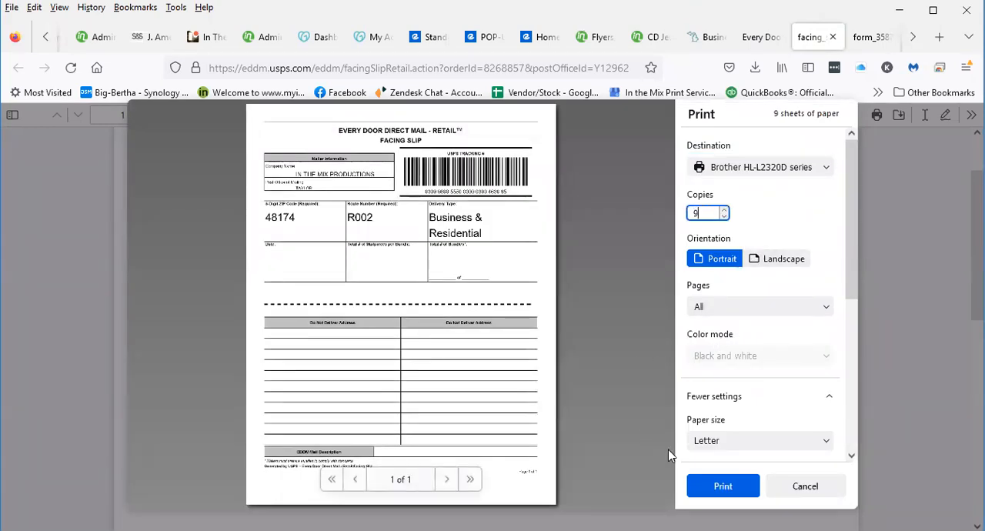
click(696, 477)
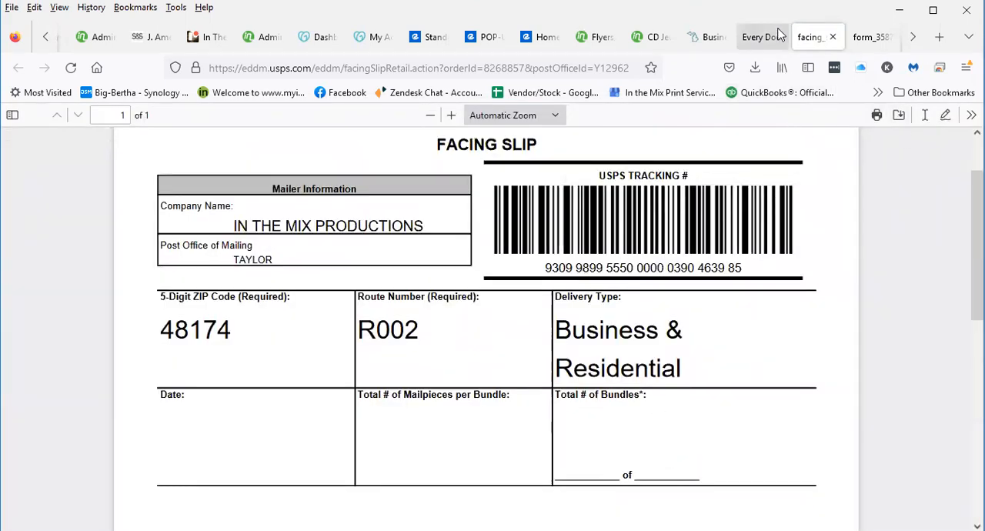
Return to the order confirmation, open the Taylor facility's Mailing Statement (USPS Form PS3587) and print it
click(755, 37)
scroll(312, 431, down, 10)
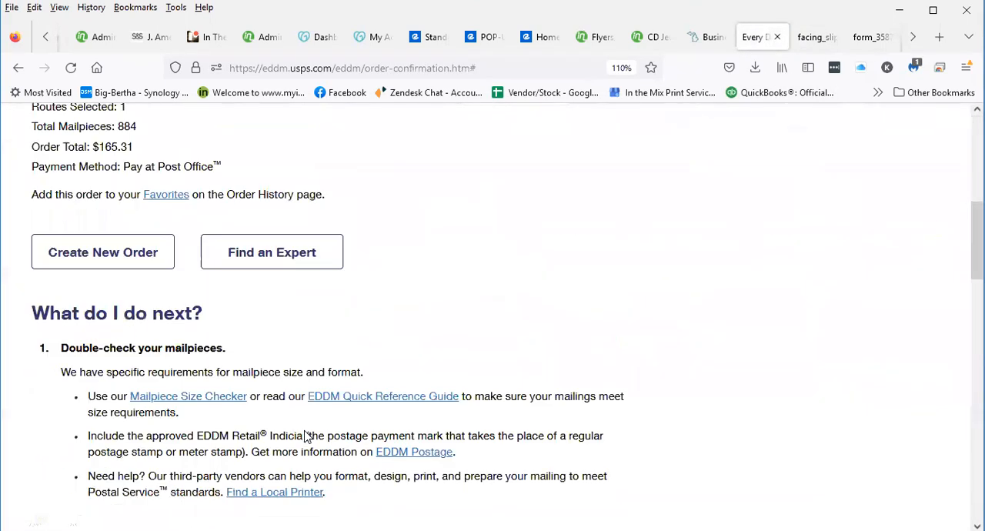
scroll(307, 443, down, 8)
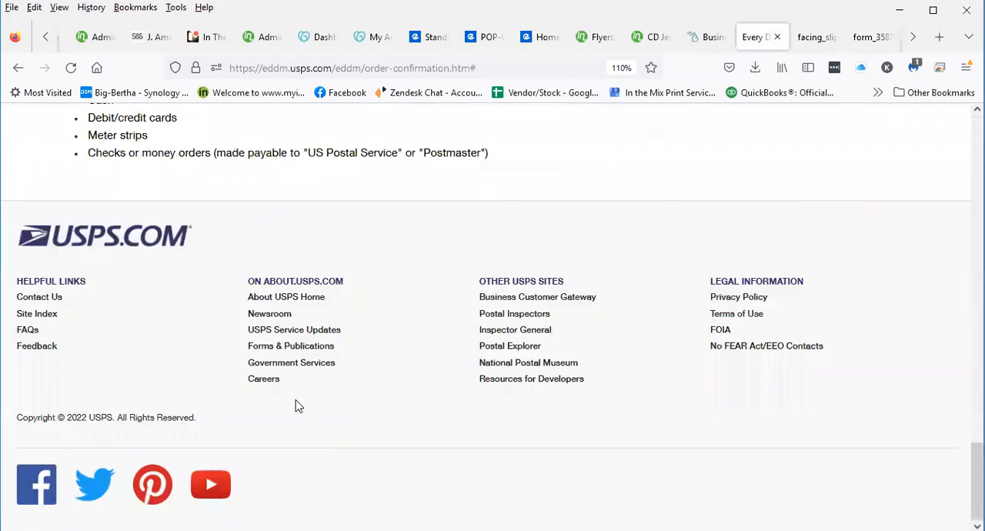
scroll(297, 402, up, 3)
scroll(282, 374, up, 7)
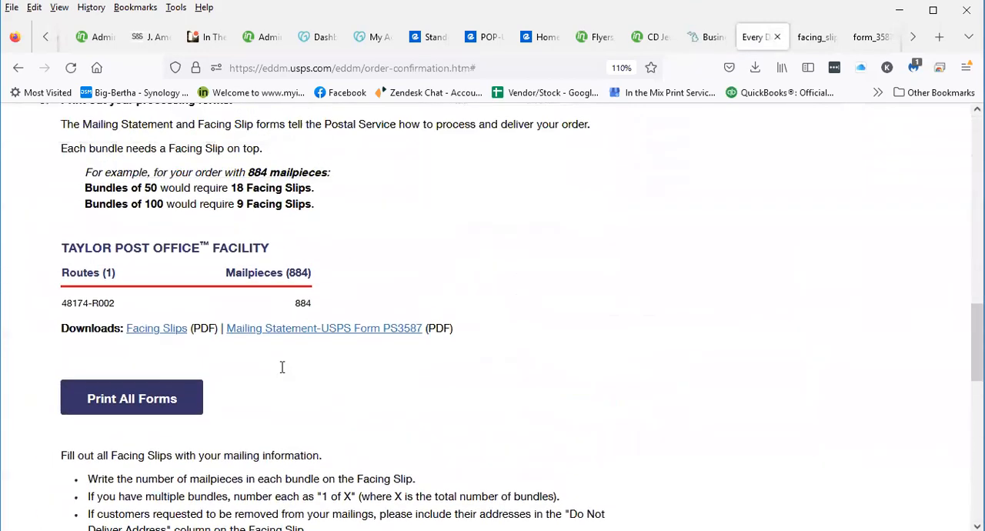
click(288, 343)
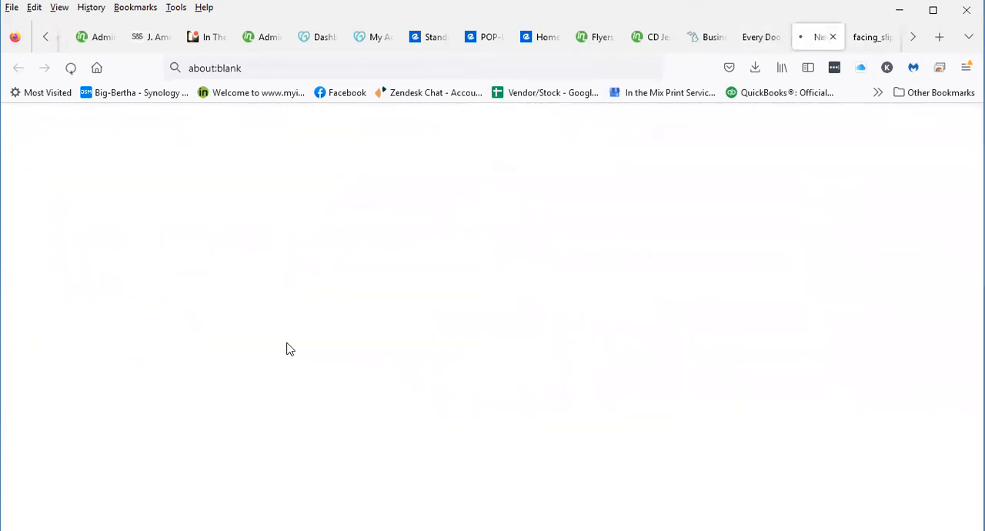
click(877, 115)
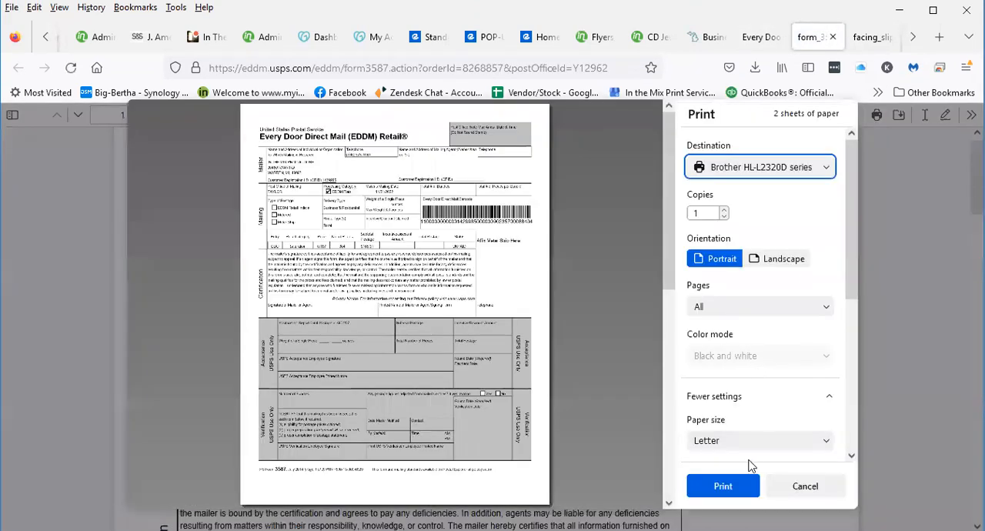
click(715, 485)
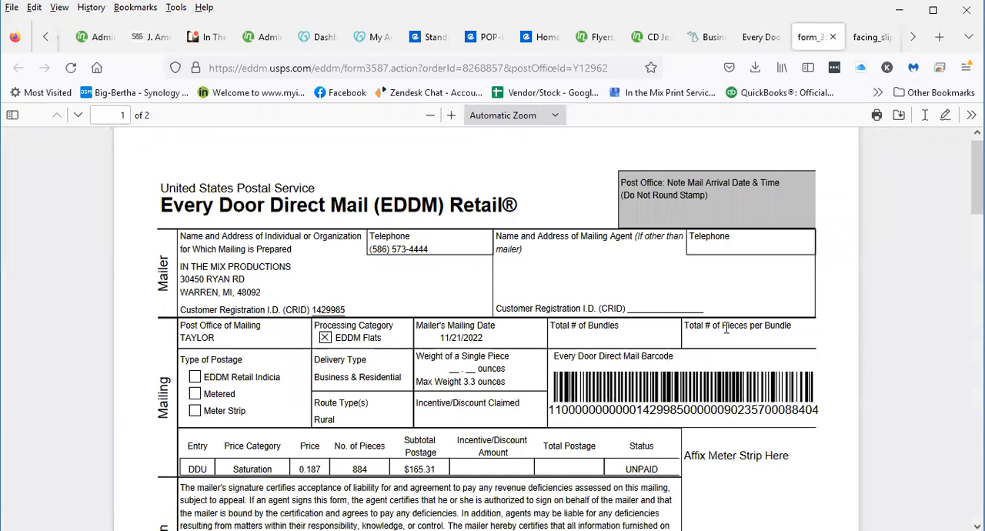
scroll(734, 293, down, 1)
scroll(789, 295, down, 2)
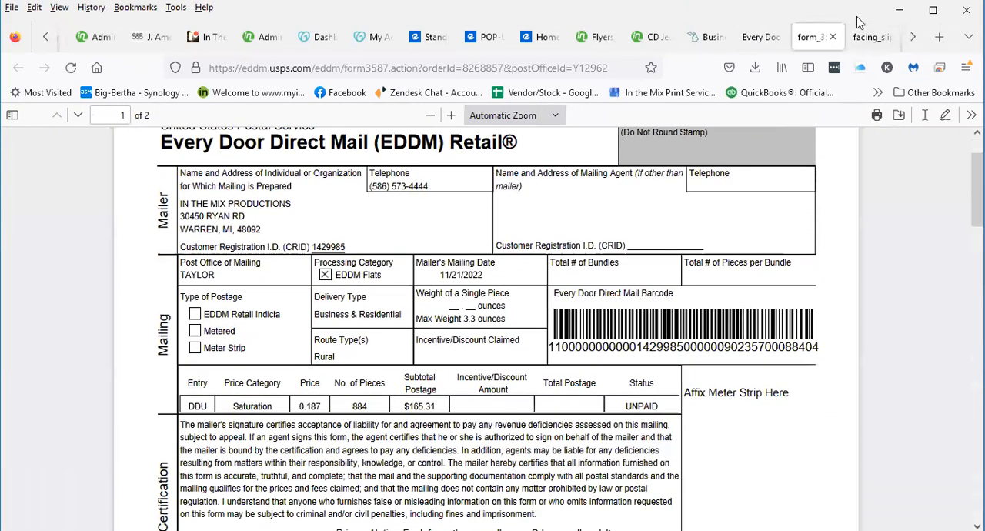
Go back to the saved orders and check the list for any remaining orders to finalize
click(748, 34)
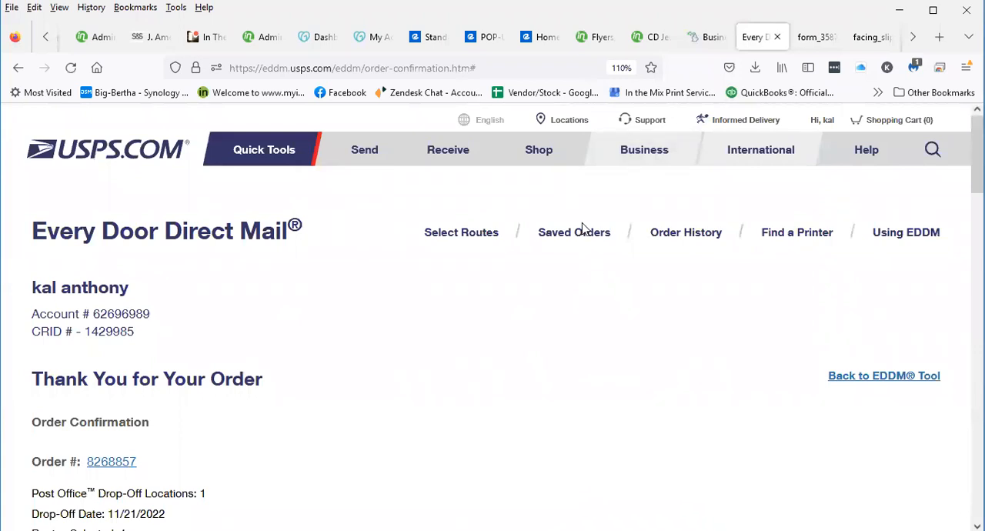
click(583, 229)
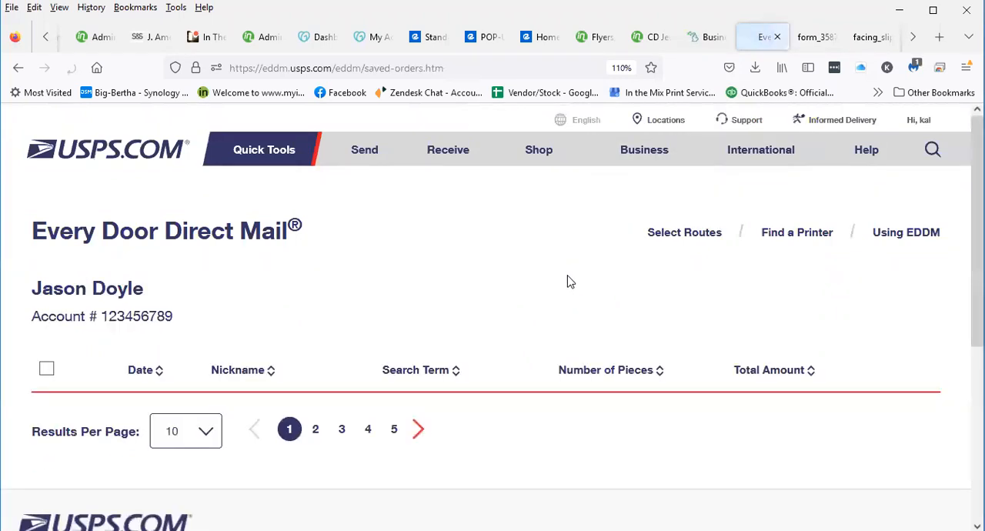
scroll(557, 374, down, 3)
scroll(557, 374, up, 3)
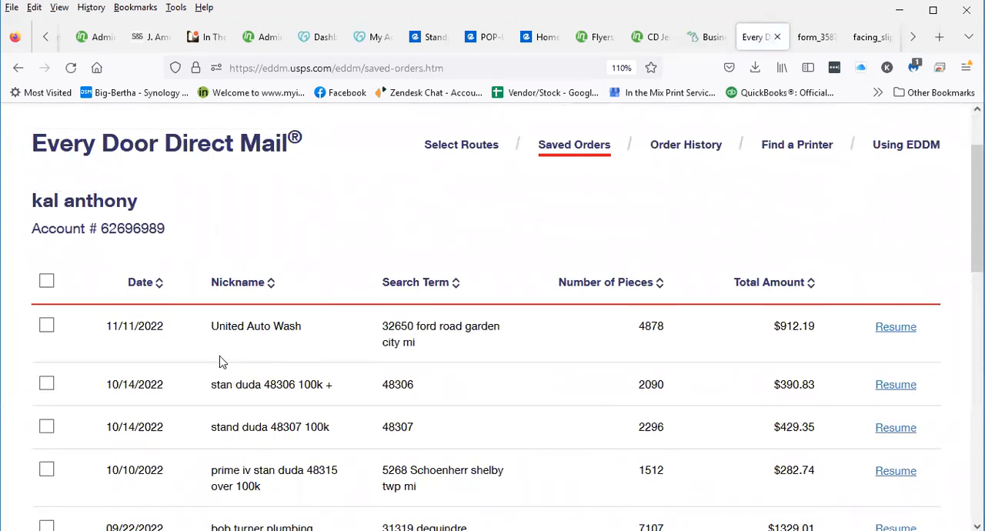
scroll(260, 391, down, 2)
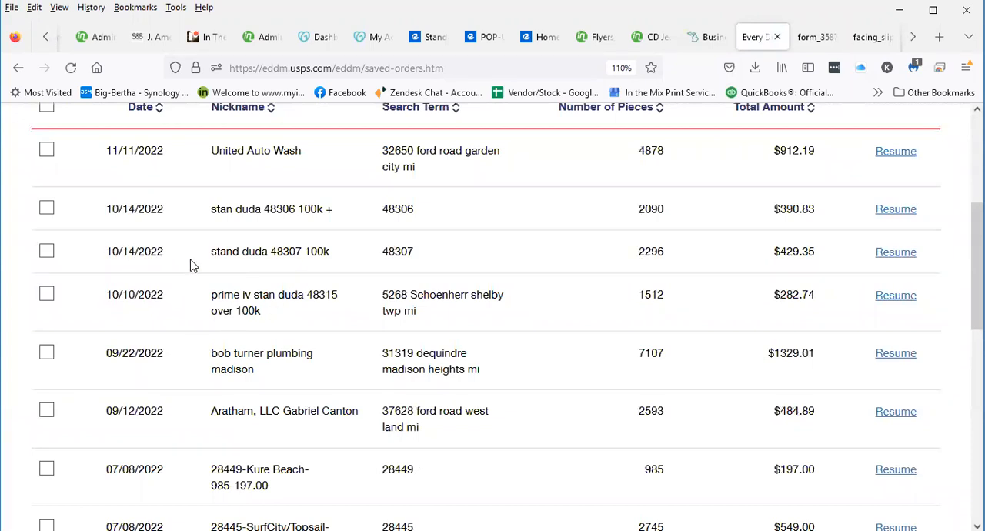
scroll(268, 326, down, 1)
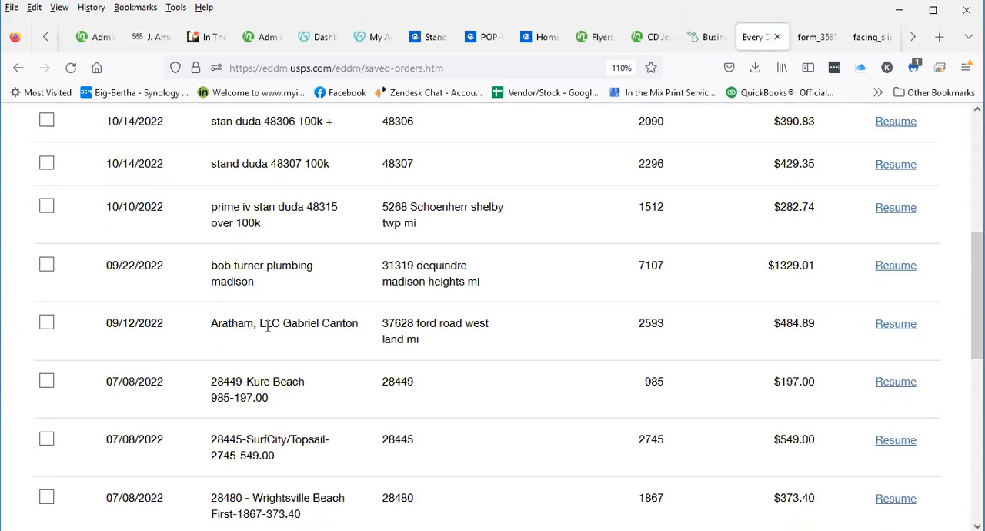
scroll(267, 326, down, 1)
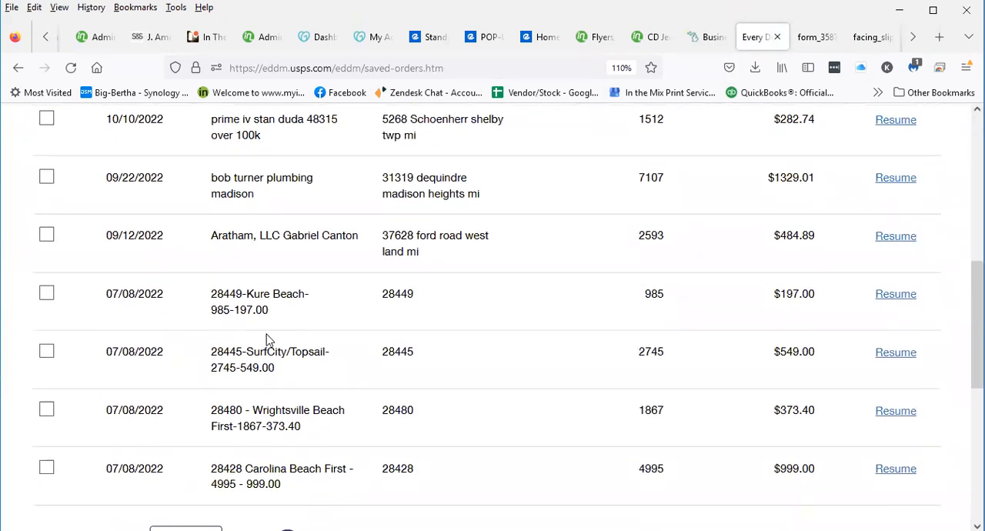
scroll(265, 369, up, 2)
scroll(269, 412, down, 2)
scroll(185, 352, up, 5)
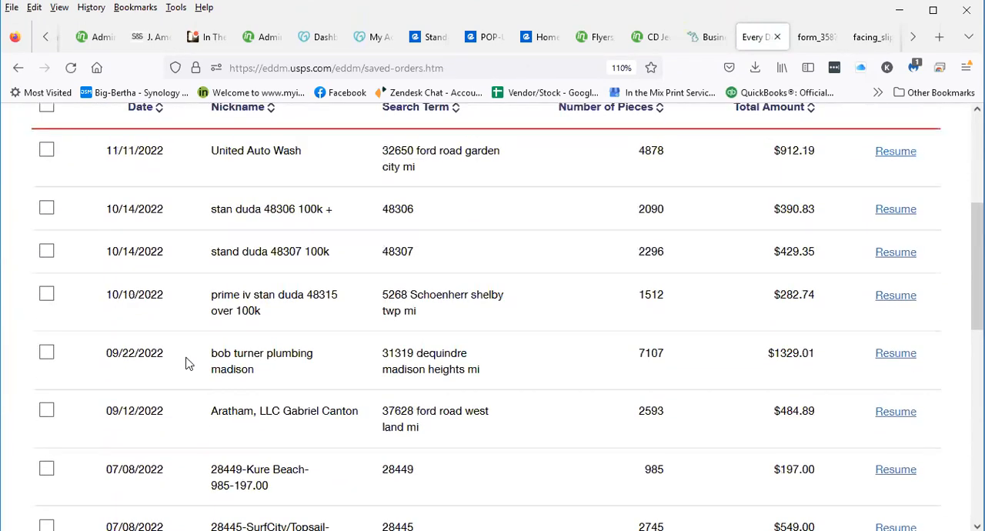
scroll(187, 365, down, 1)
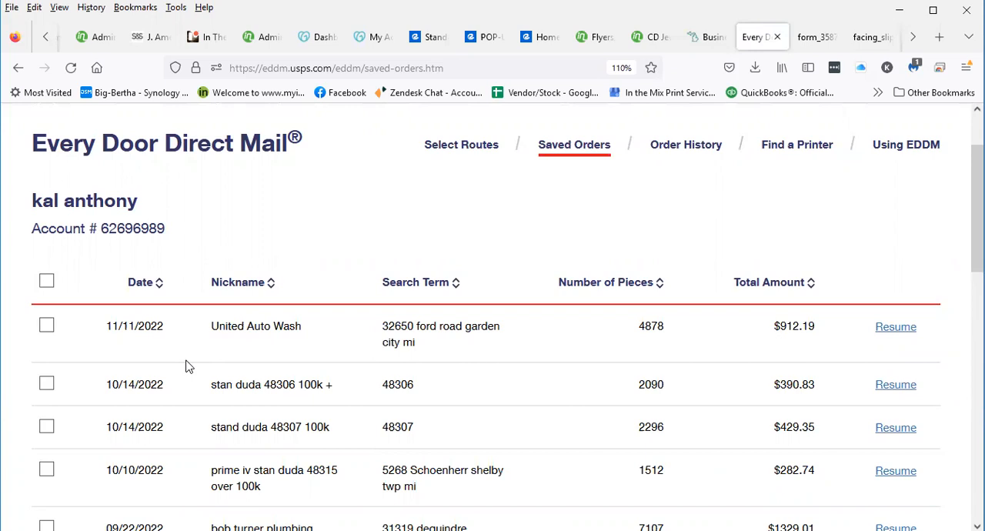
Open the Every Door Direct Mail business tool and look over its route search page
scroll(528, 235, up, 2)
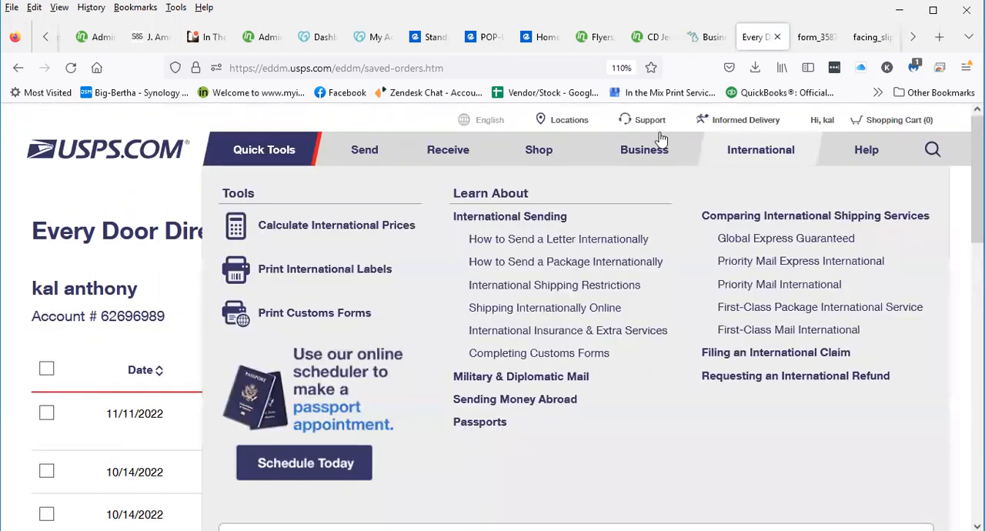
mouse_move(654, 154)
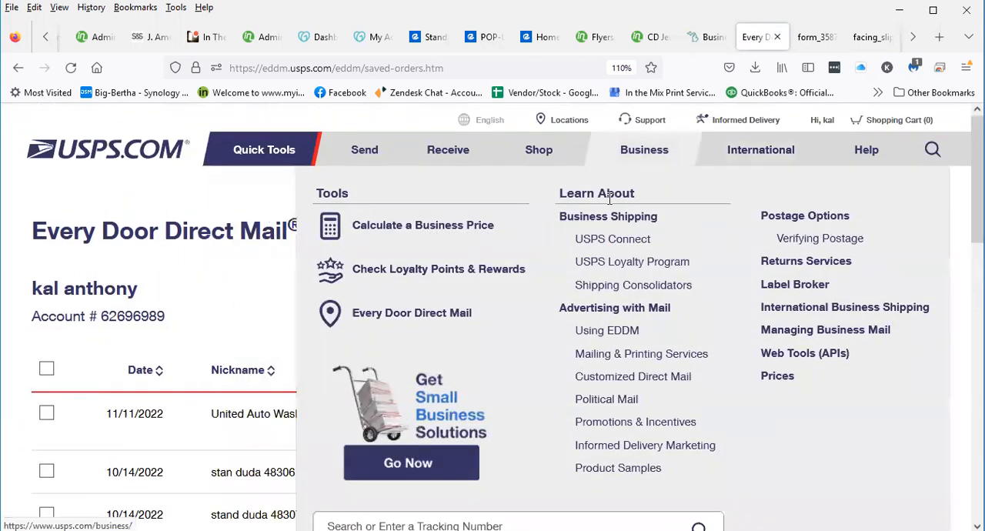
click(389, 315)
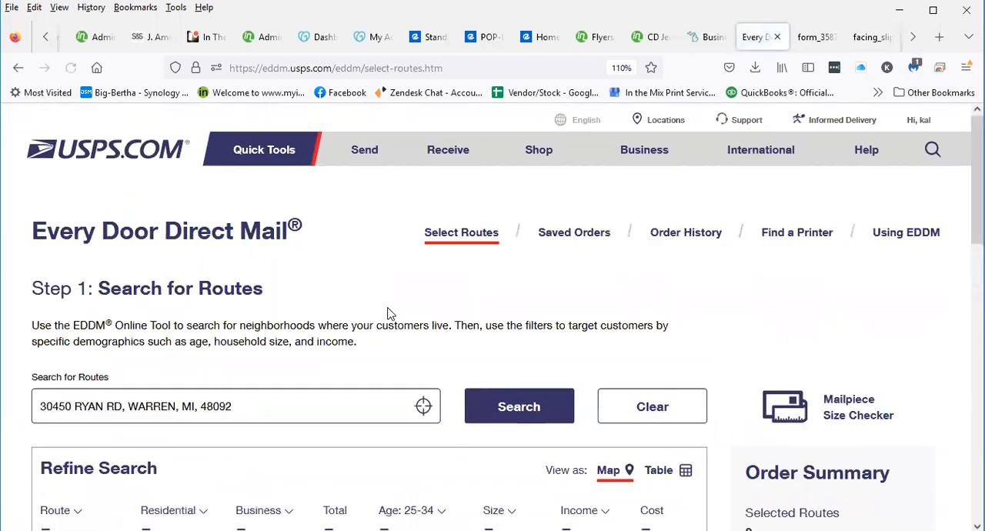
scroll(504, 325, down, 3)
scroll(529, 318, up, 2)
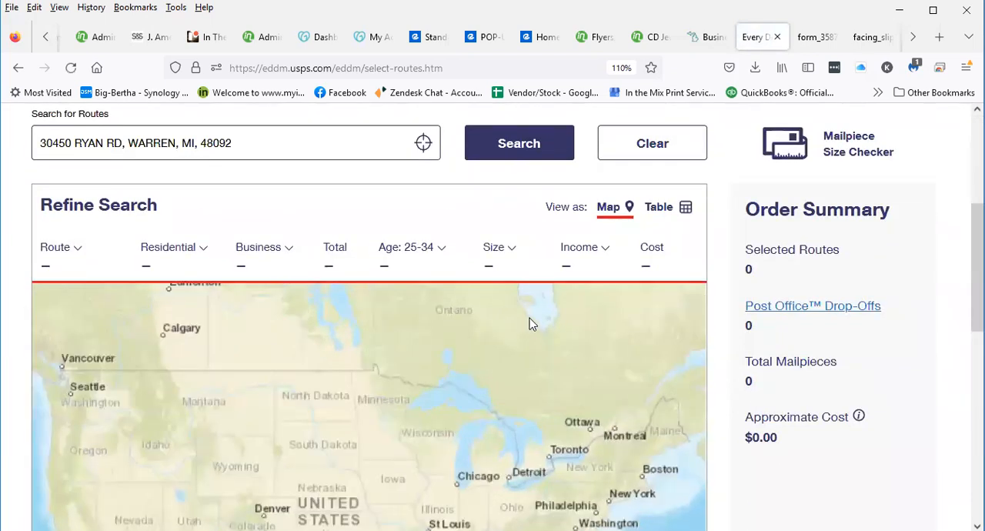
scroll(551, 243, up, 3)
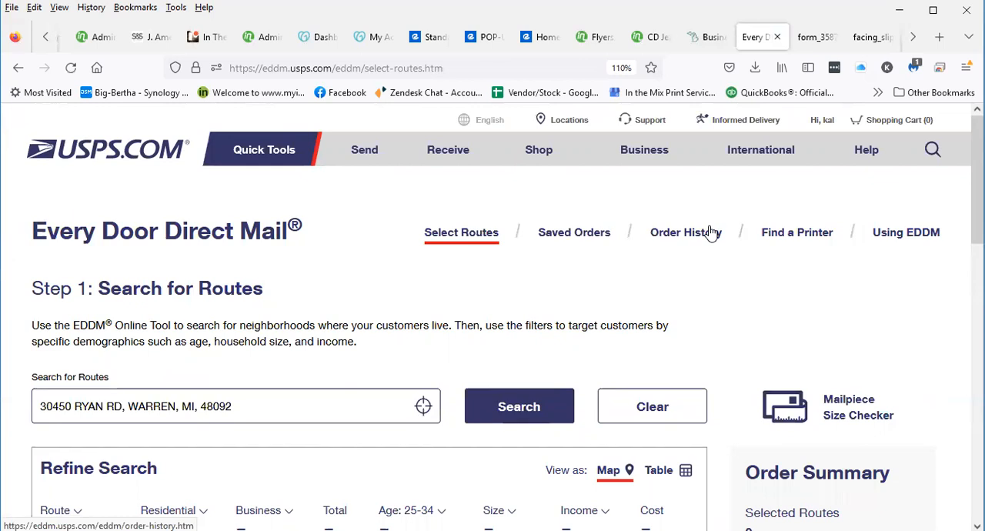
Open the order history and review the orders placed on 11/17/2022
click(712, 234)
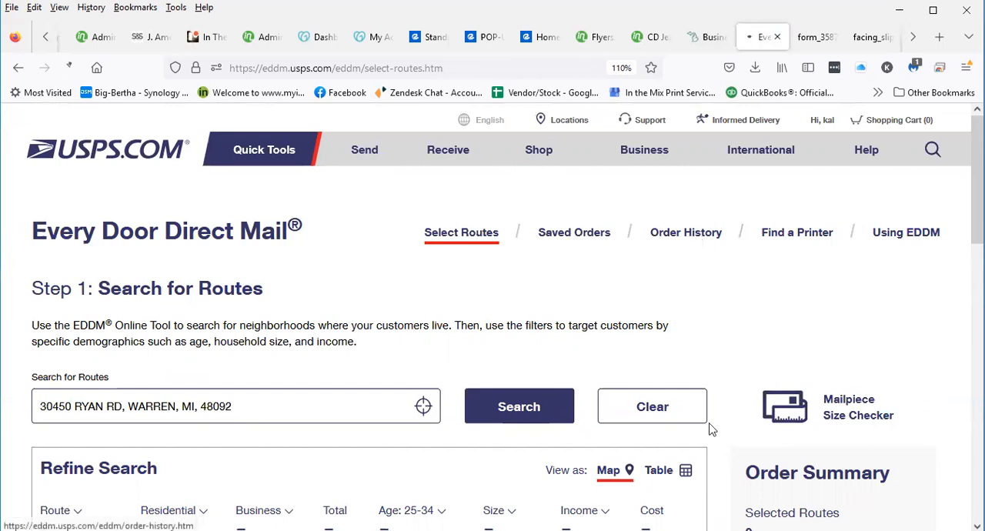
scroll(769, 431, down, 2)
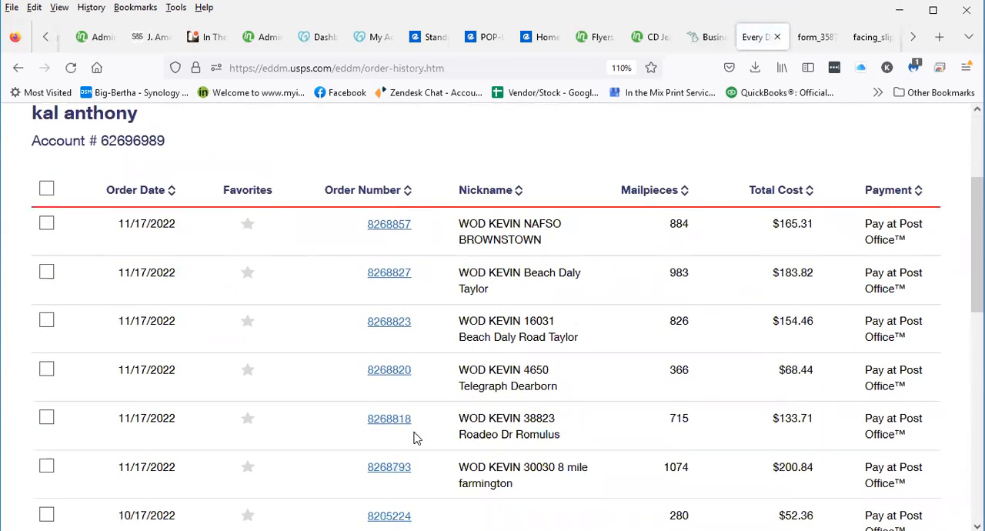
scroll(439, 433, down, 4)
scroll(644, 369, up, 3)
scroll(534, 310, up, 3)
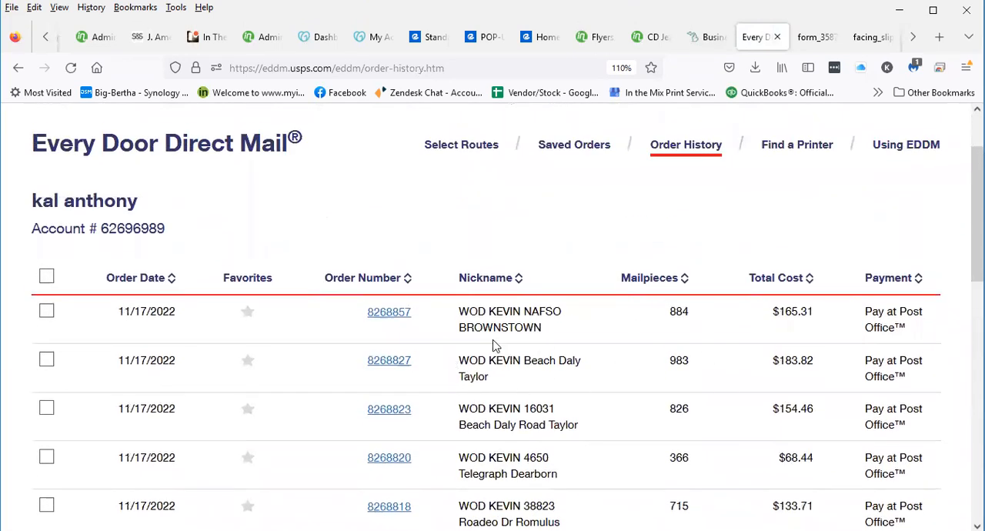
scroll(496, 392, down, 1)
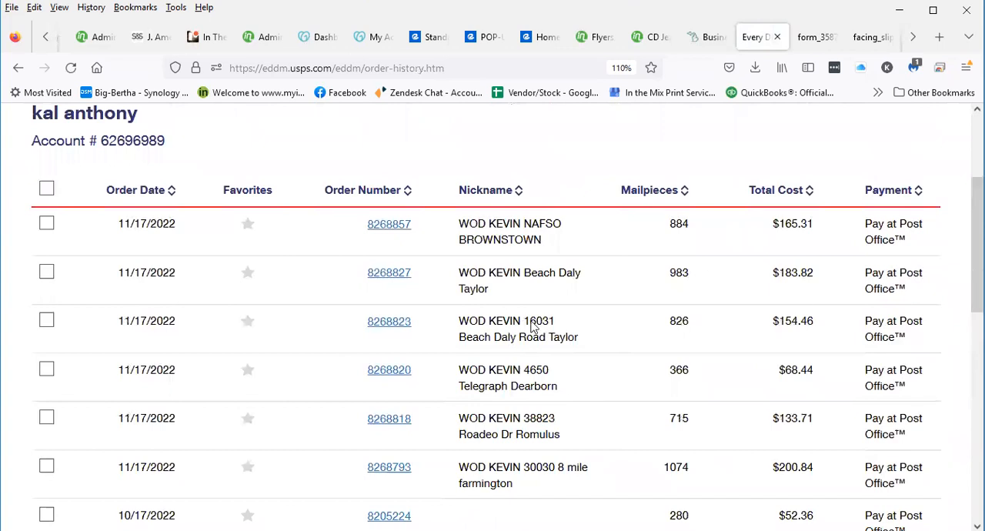
Open the Brownstown order's details from the order history and examine its reprint options and Taylor facility form downloads
click(377, 229)
scroll(386, 299, down, 4)
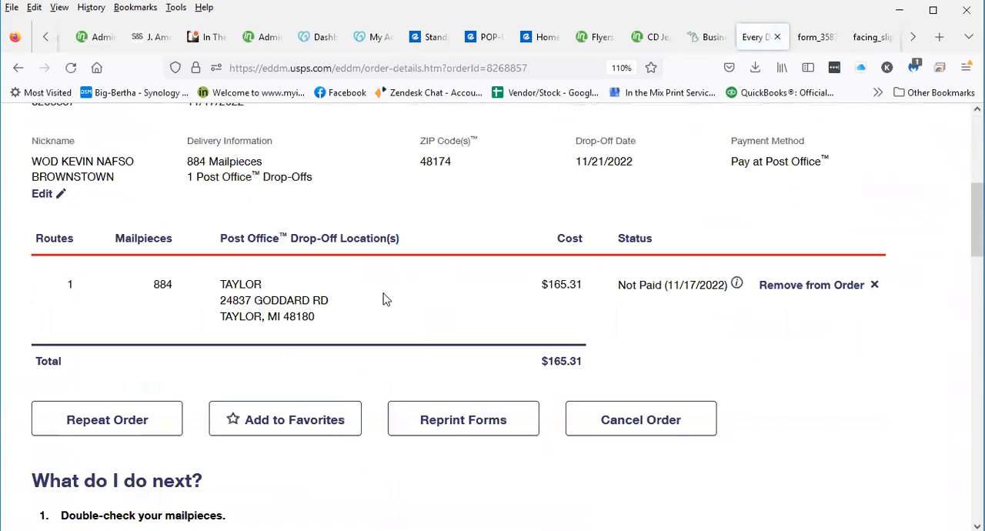
scroll(358, 304, down, 5)
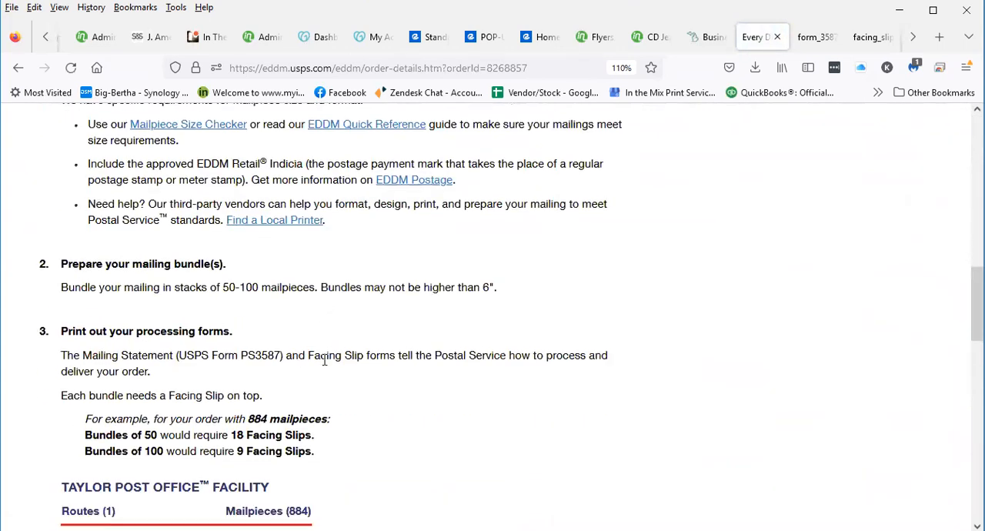
scroll(324, 360, down, 2)
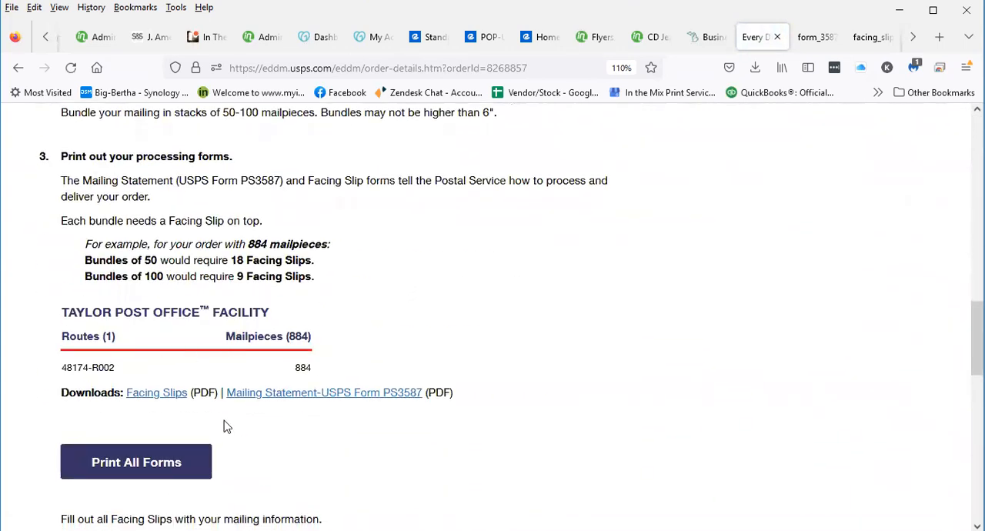
scroll(354, 350, up, 10)
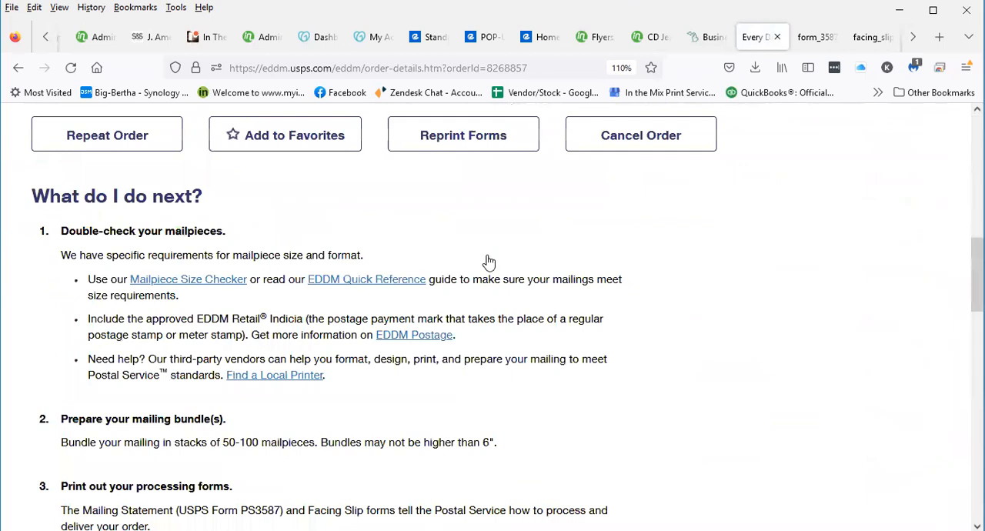